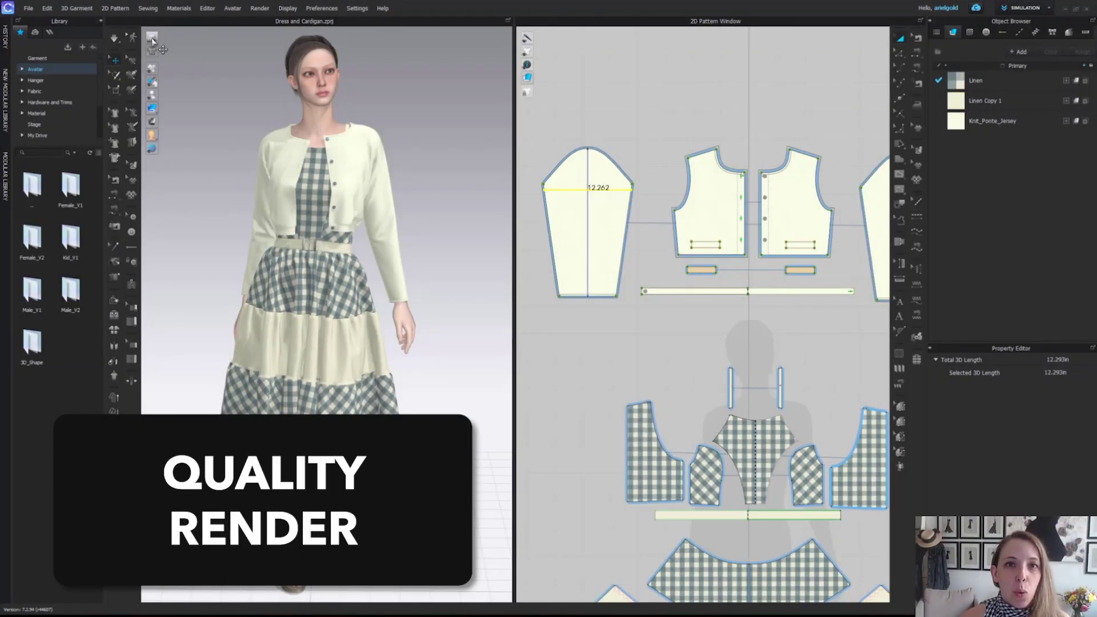
# Step: Turn quality render on and off for the dressed avatar, and switch the 3D view to Schematic Render
pyautogui.click(152, 38)
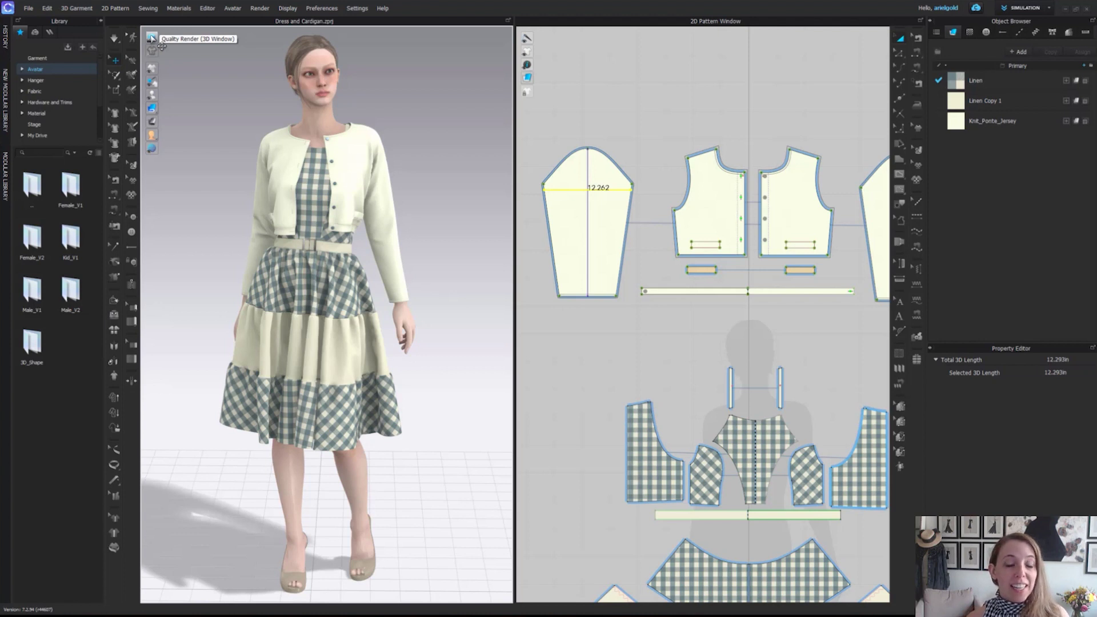
pyautogui.click(152, 38)
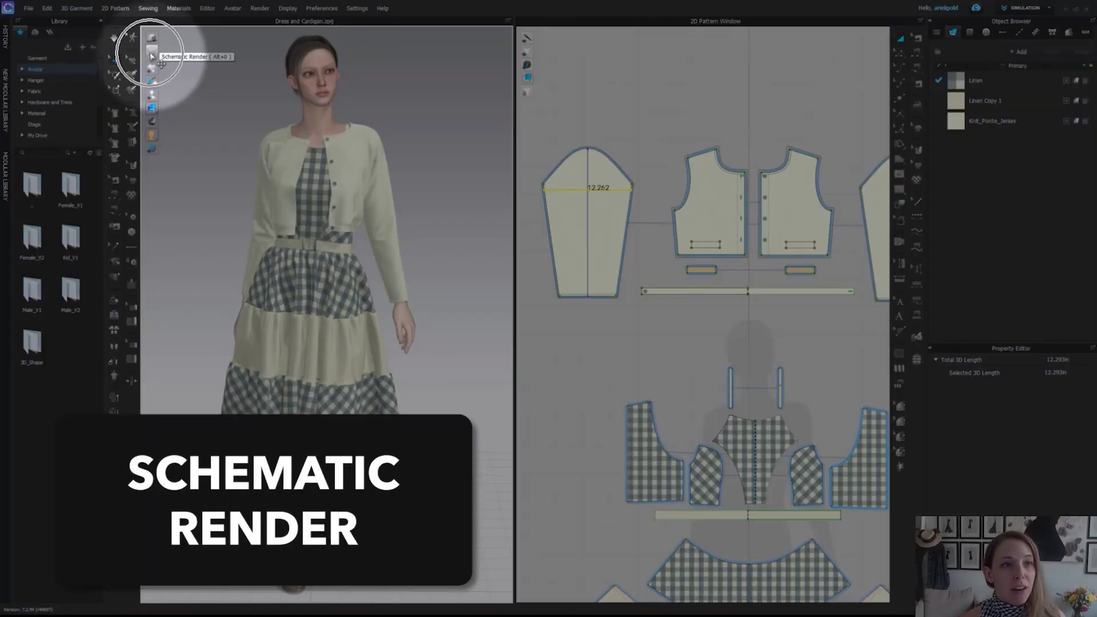
pyautogui.click(152, 53)
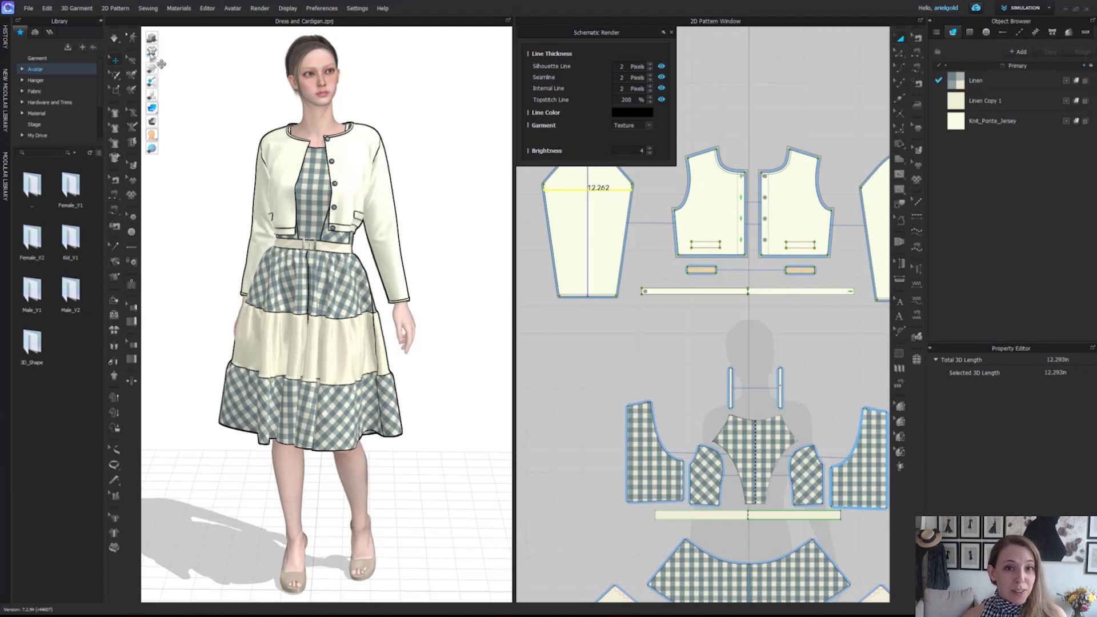
pyautogui.moveTo(612, 35); pyautogui.dragTo(528, 45)
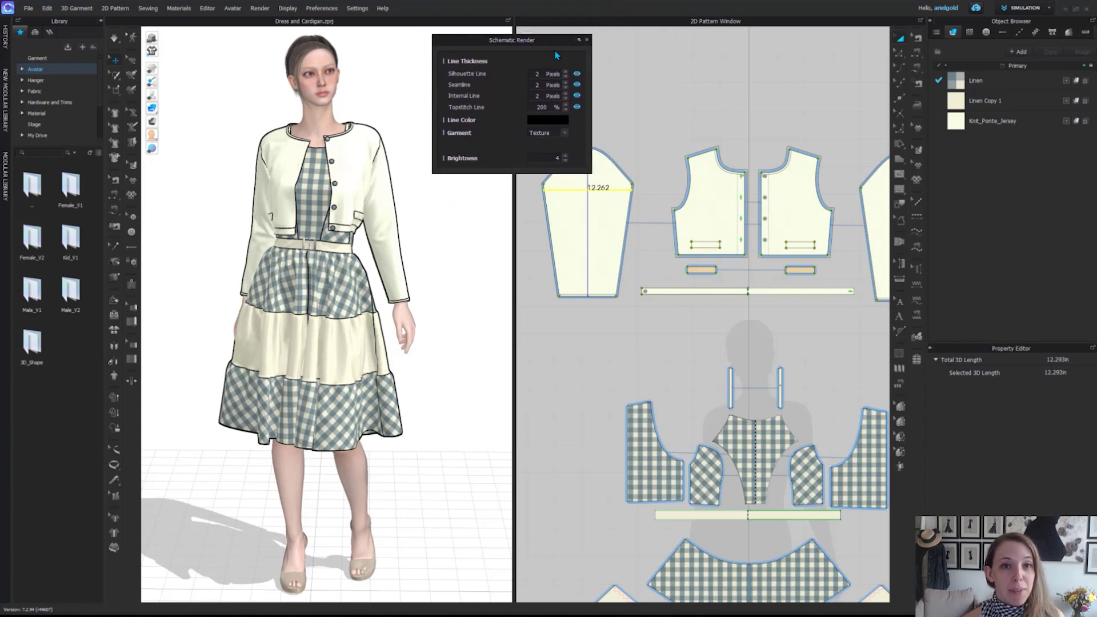
# Step: Toggle the visibility of the silhouette line, seamline and internal line off and on again in the schematic render
pyautogui.click(576, 75)
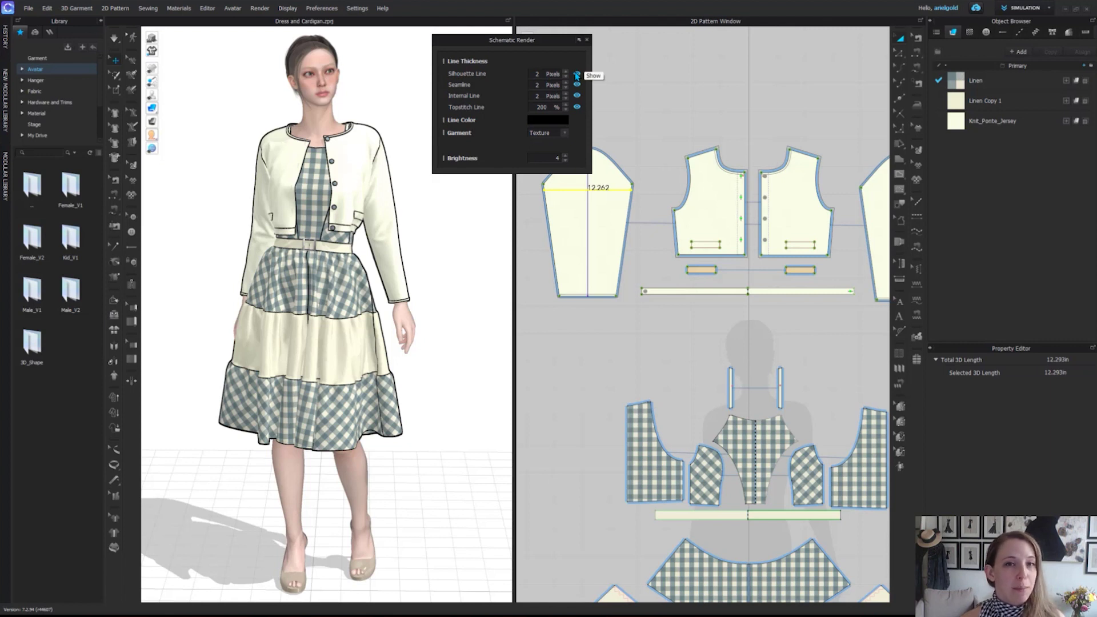
pyautogui.click(577, 75)
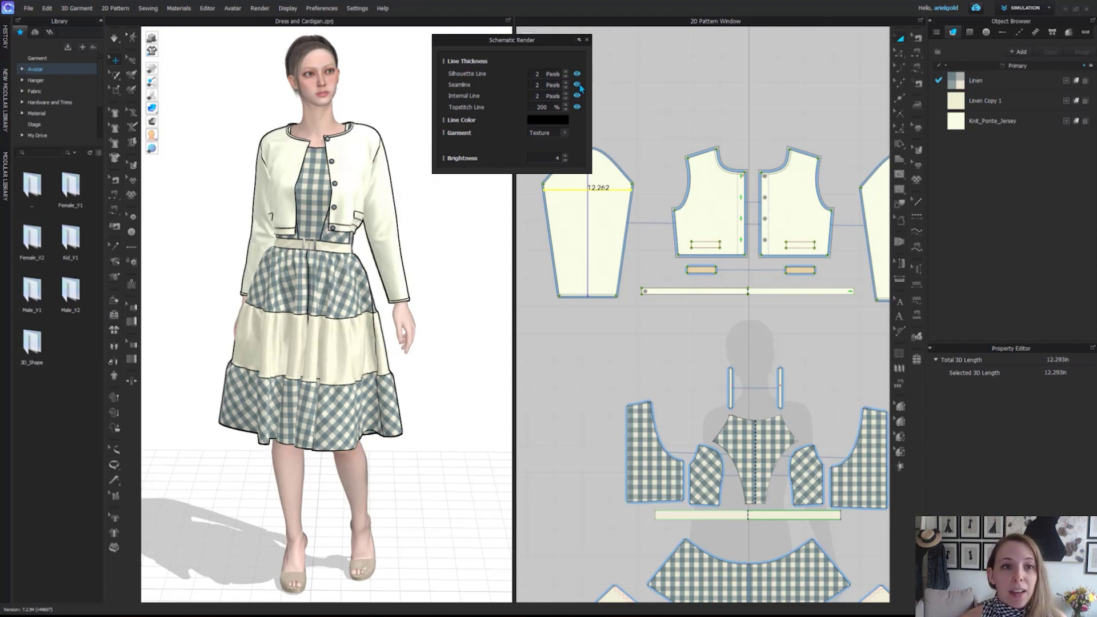
pyautogui.click(578, 85)
pyautogui.click(577, 85)
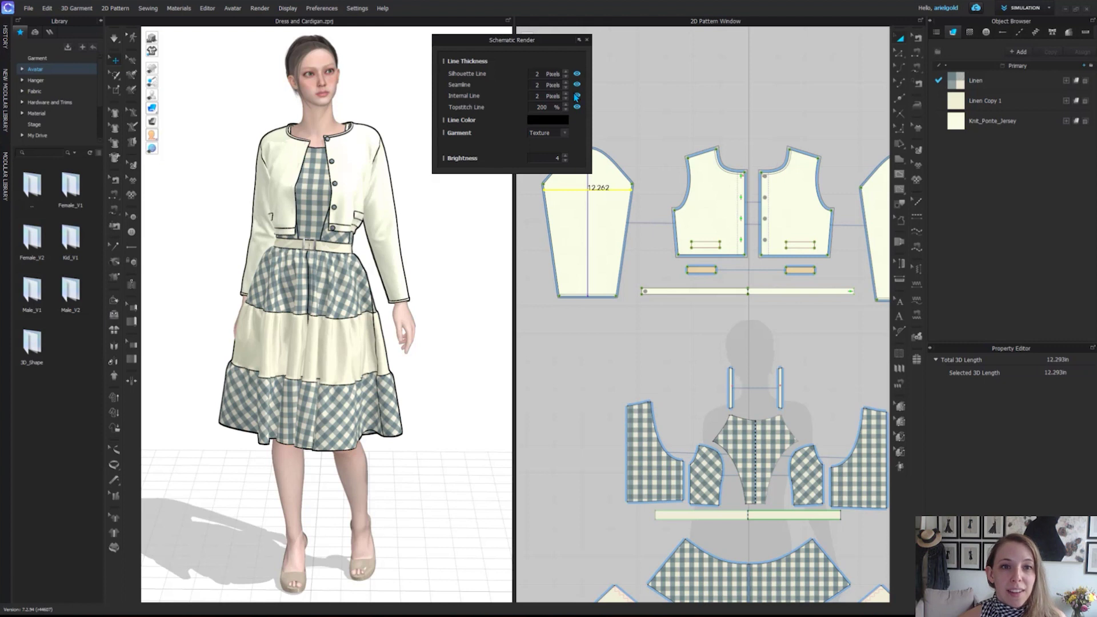
pyautogui.click(577, 96)
pyautogui.click(576, 96)
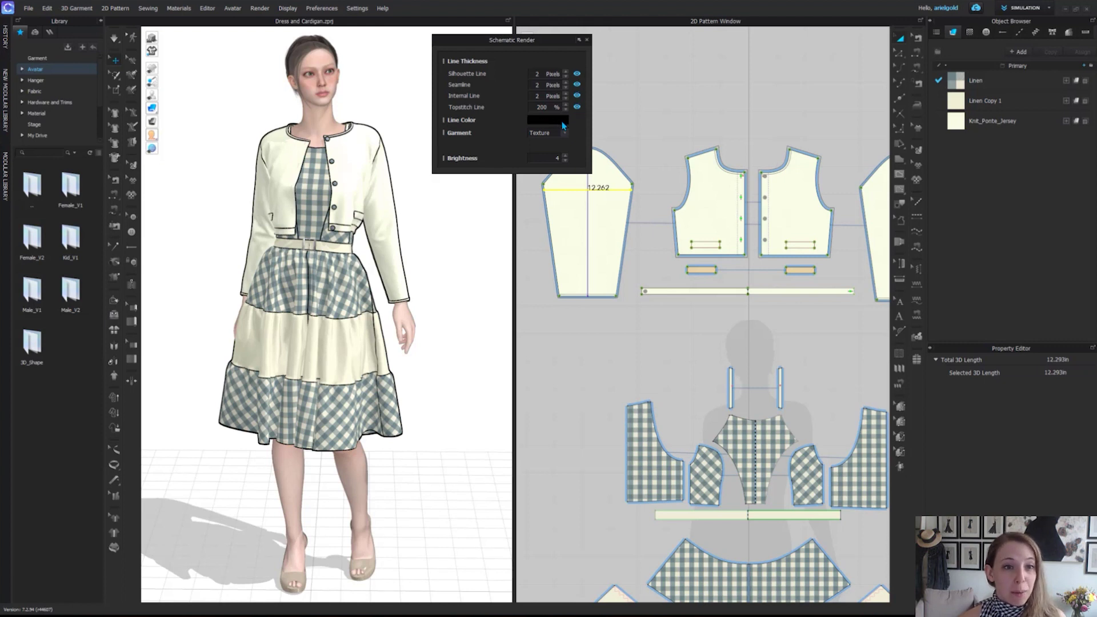
# Step: Set the schematic render's garment display to Color, and close the schematic render settings
pyautogui.click(564, 132)
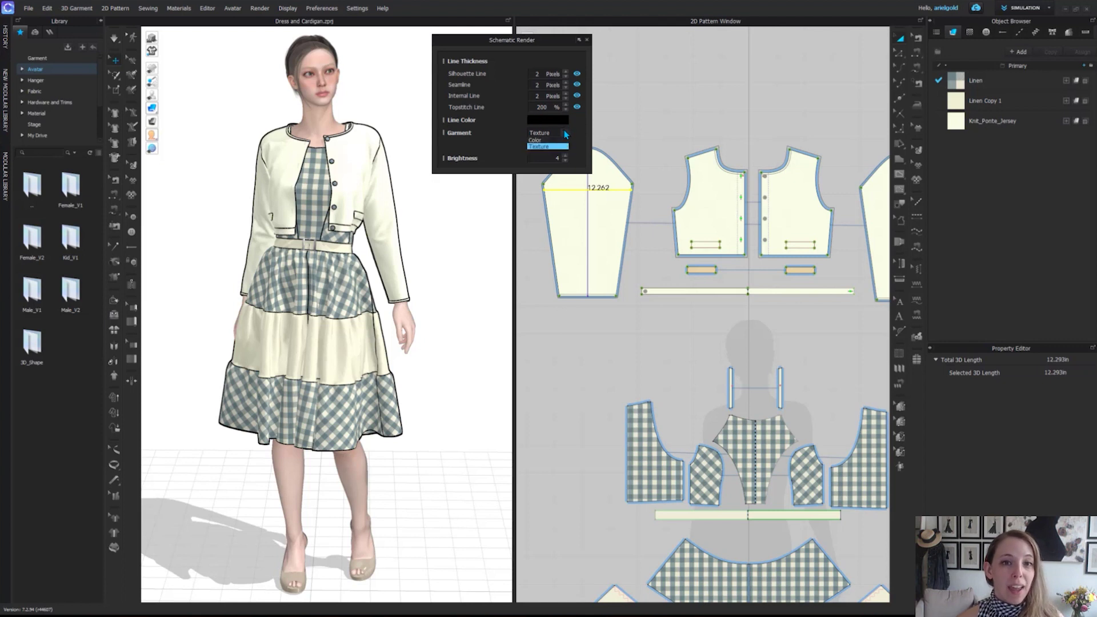
pyautogui.click(546, 141)
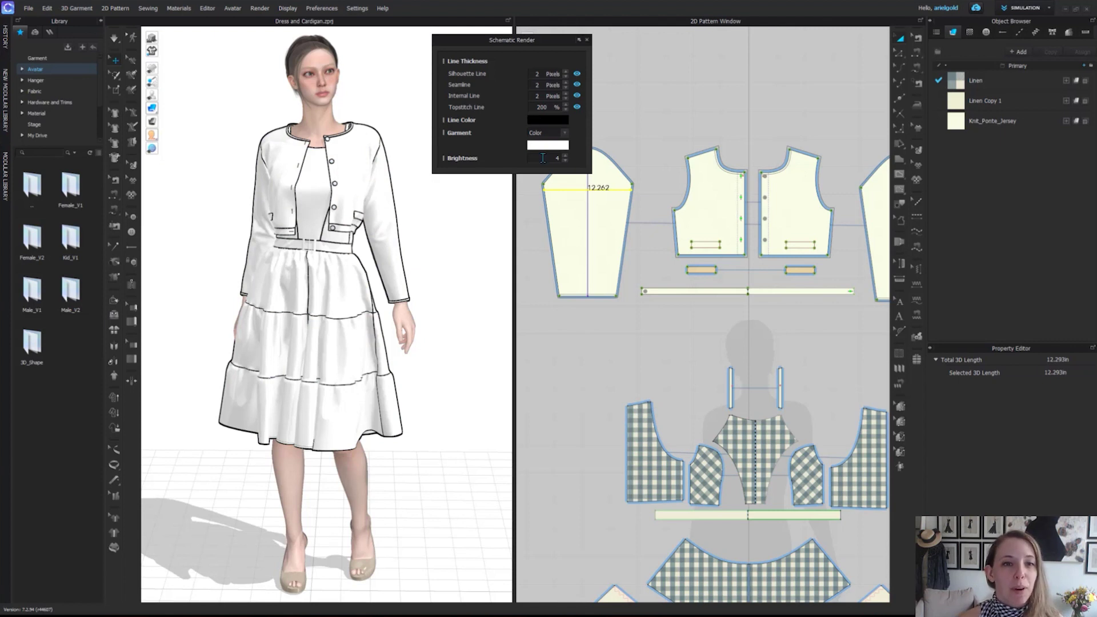
pyautogui.click(587, 40)
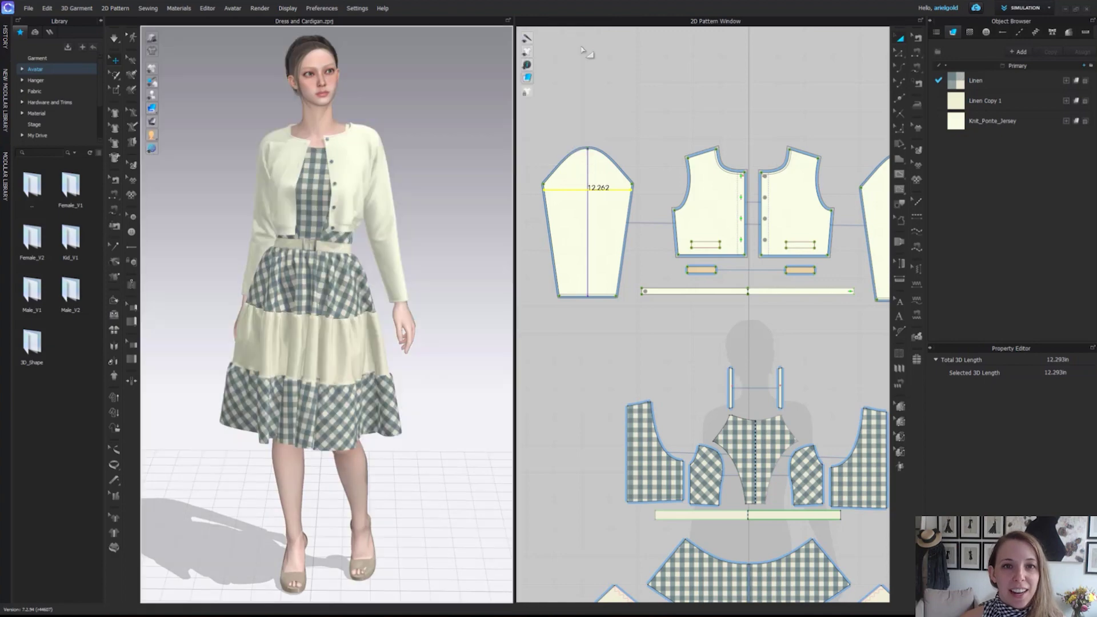
# Step: Hide the garment in the 3D window and show it again
pyautogui.moveTo(155, 73)
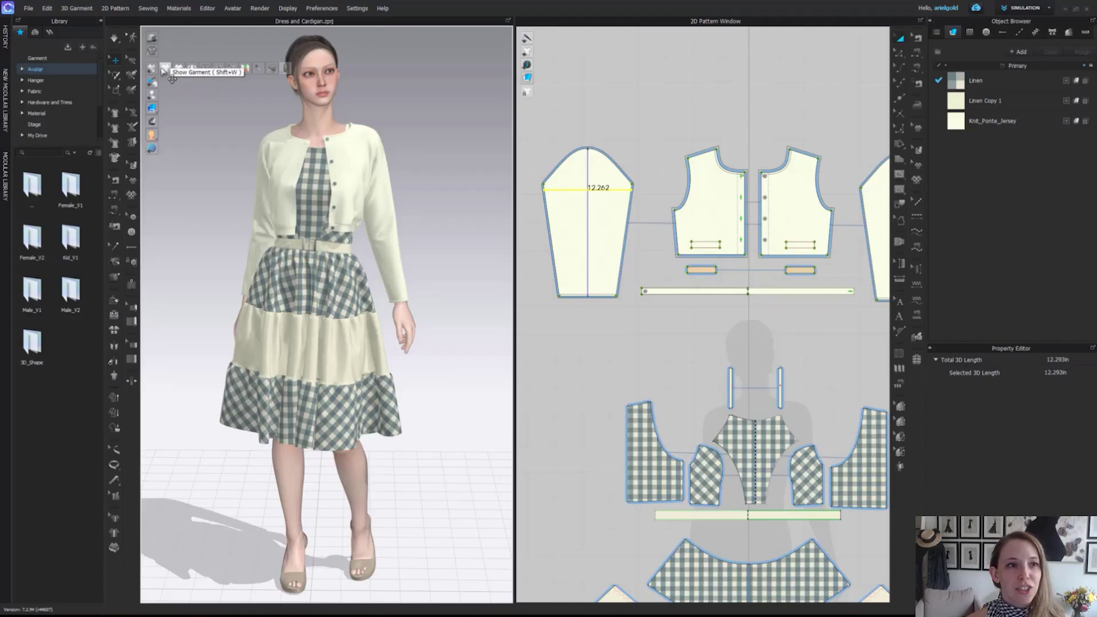
pyautogui.hotkey('shift', 'w')
pyautogui.hotkey('shift', 'w')
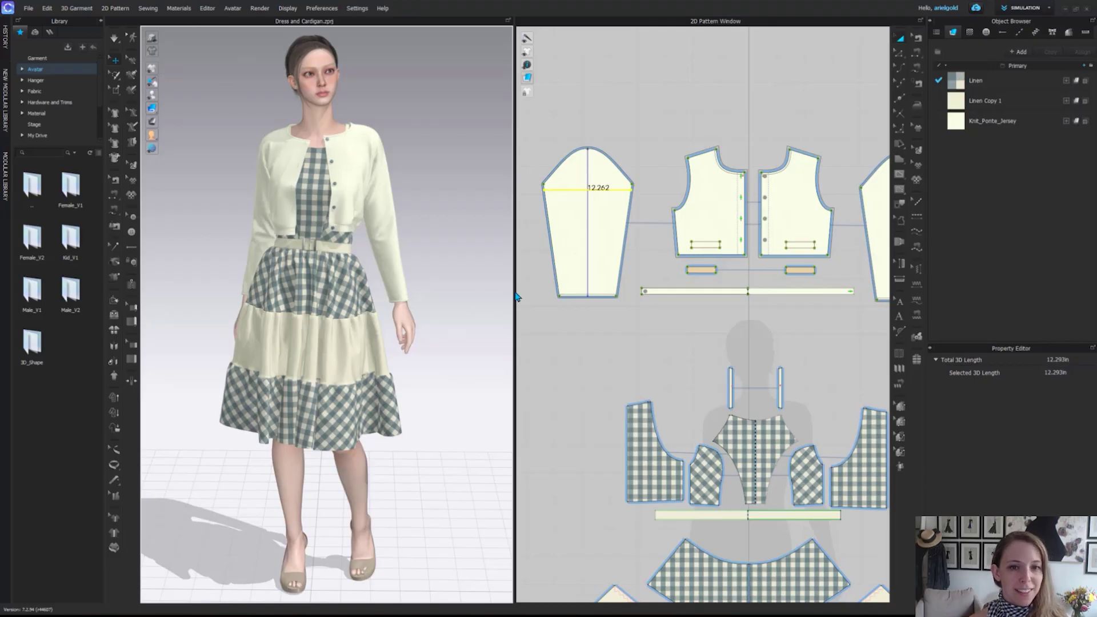
# Step: Archive all the cardigan pattern pieces, and turn on the display of archived patterns in the 3D window
pyautogui.scroll(-4, 635, 281)
pyautogui.scroll(-2, 779, 306)
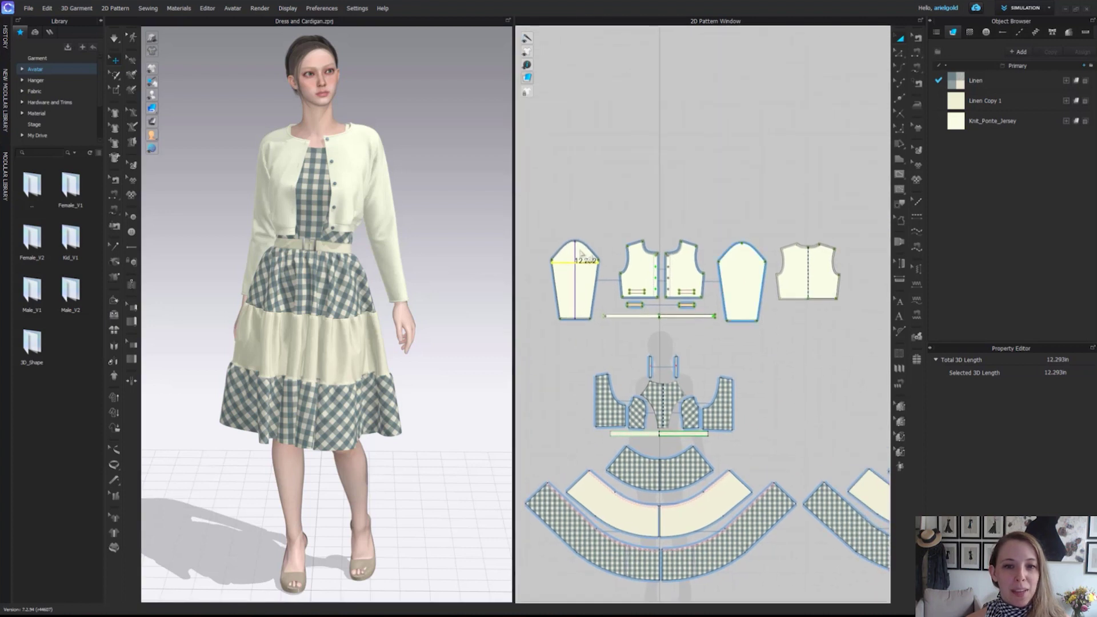
pyautogui.moveTo(540, 214); pyautogui.dragTo(875, 351)
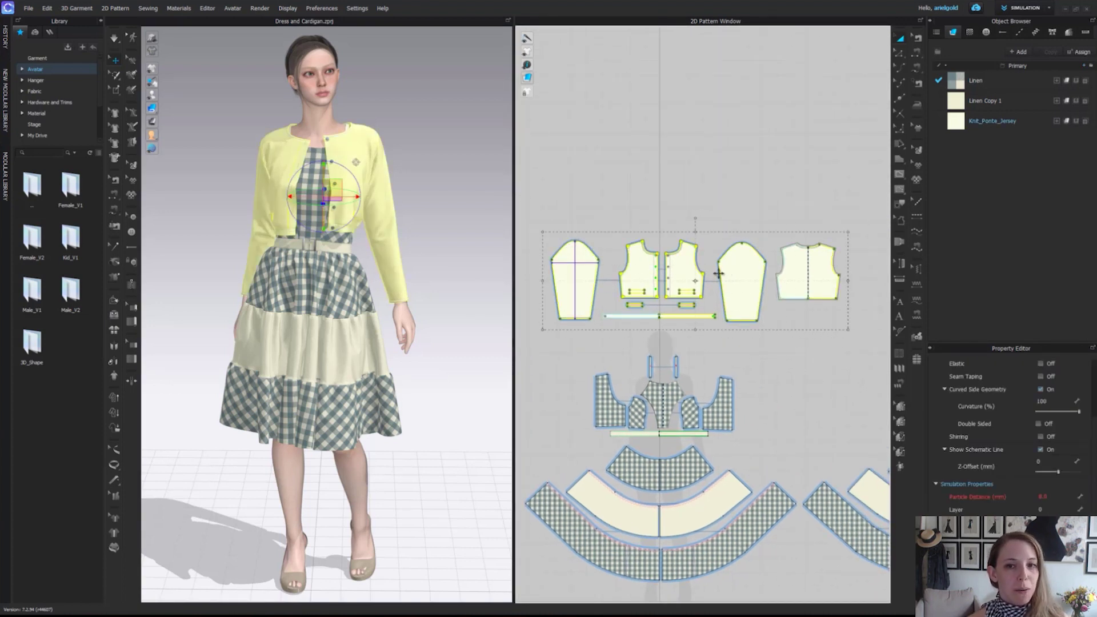
pyautogui.rightClick(345, 137)
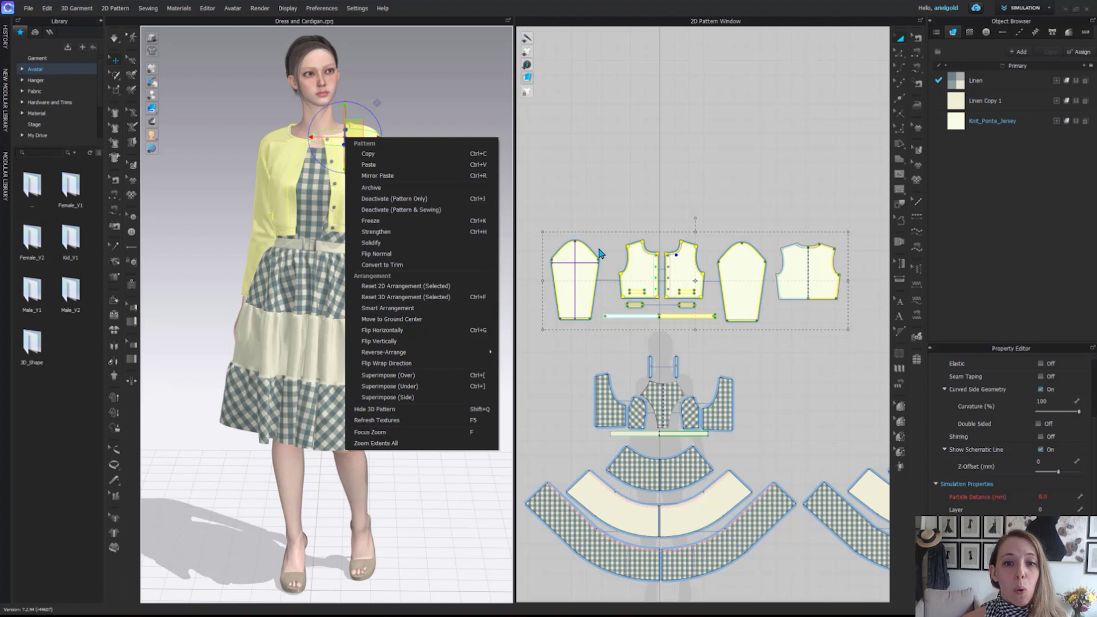
pyautogui.rightClick(632, 266)
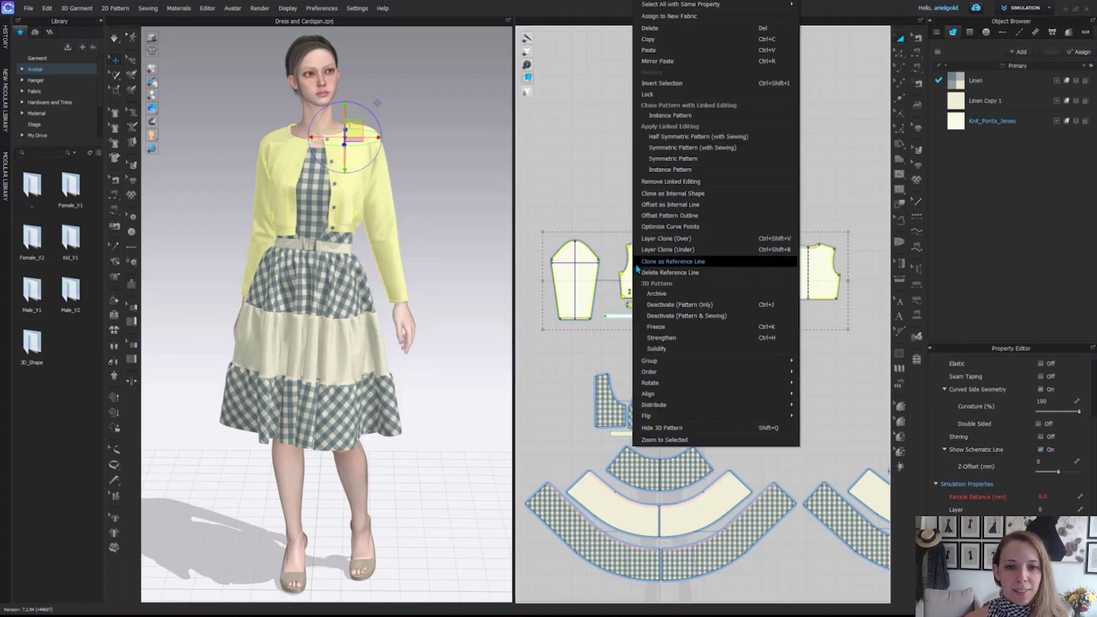
pyautogui.click(657, 294)
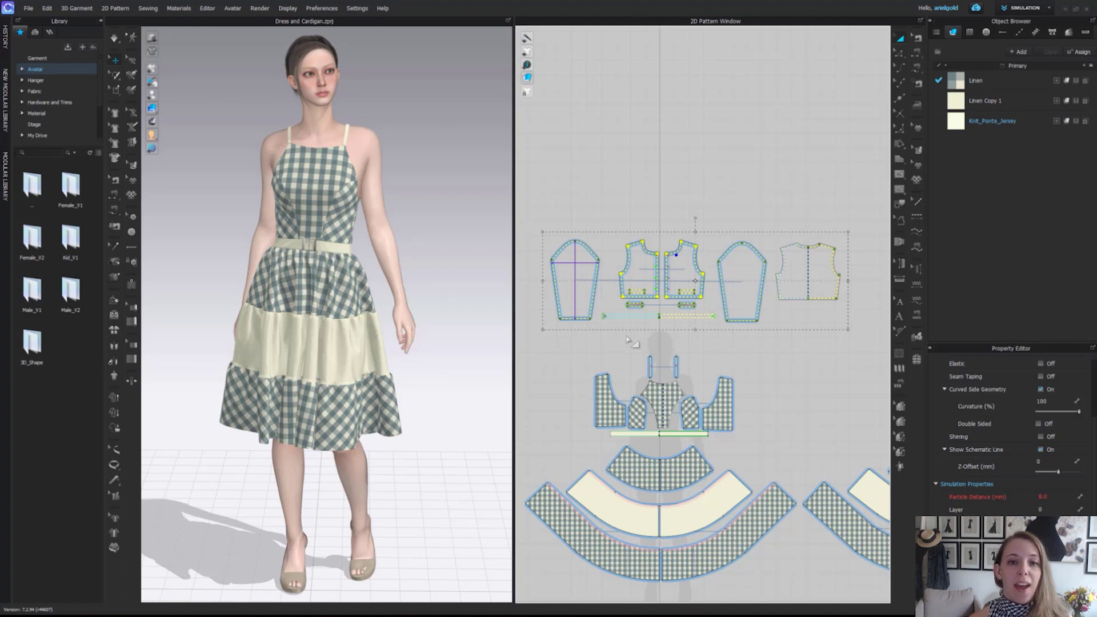
pyautogui.click(764, 164)
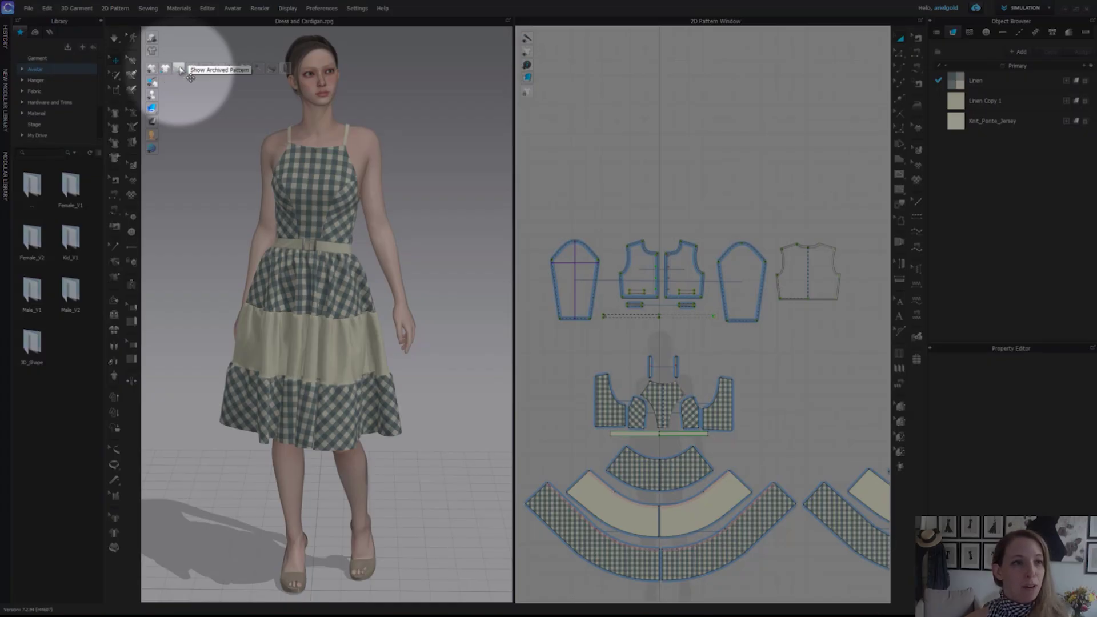
pyautogui.click(179, 69)
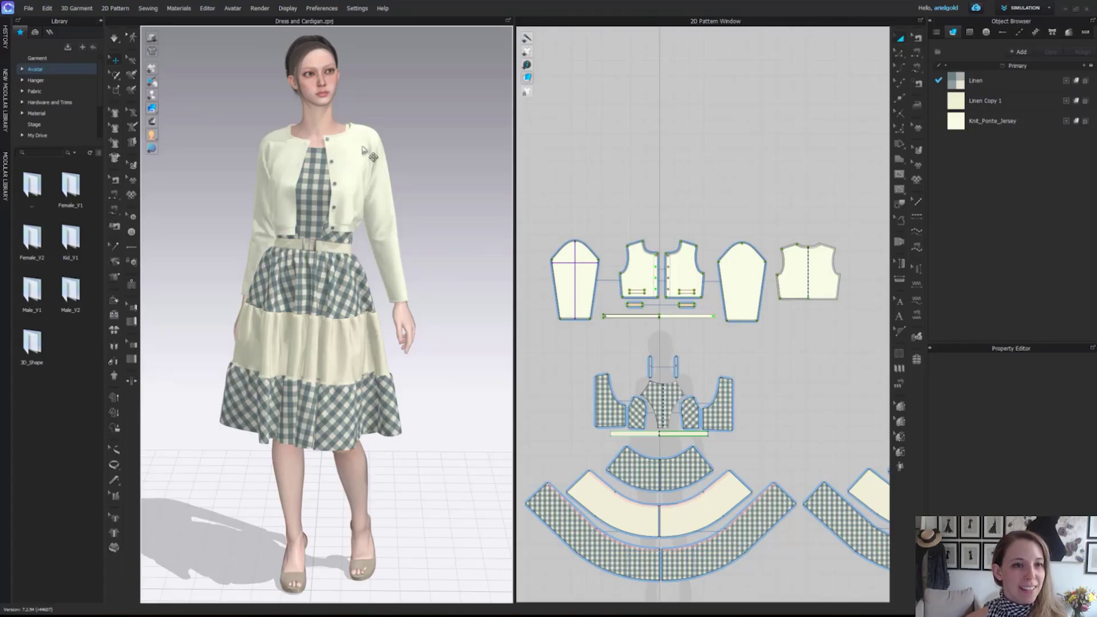
# Step: Turn the seamline display off and on again, checking the seams at the cardigan's shoulder
pyautogui.click(370, 153)
pyautogui.scroll(5, 359, 280)
pyautogui.scroll(3, 359, 280)
pyautogui.click(435, 326)
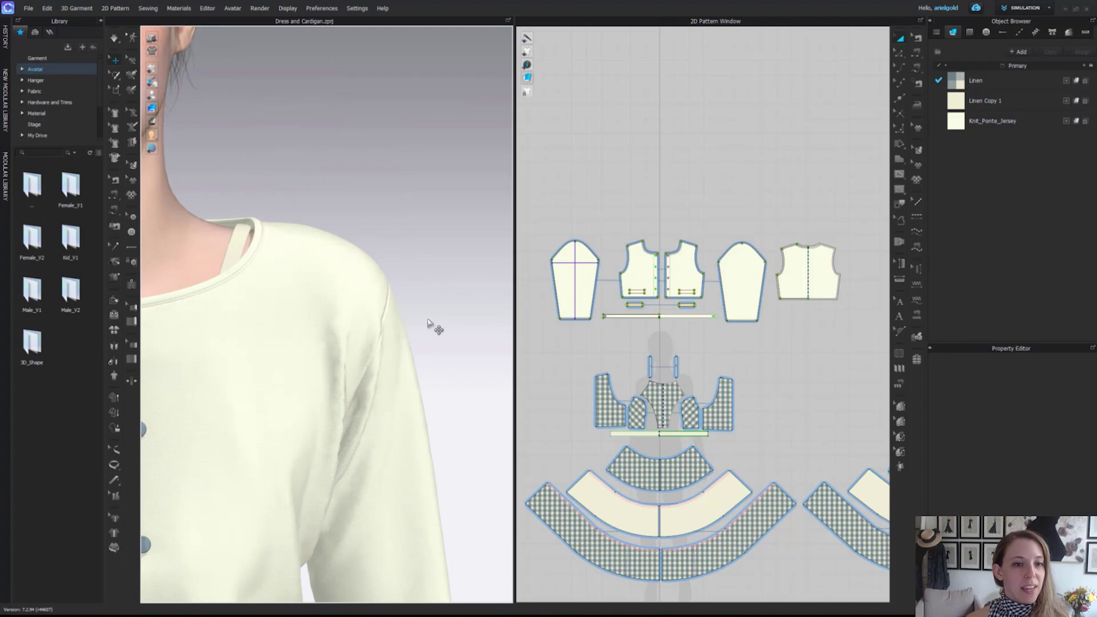
pyautogui.moveTo(154, 69)
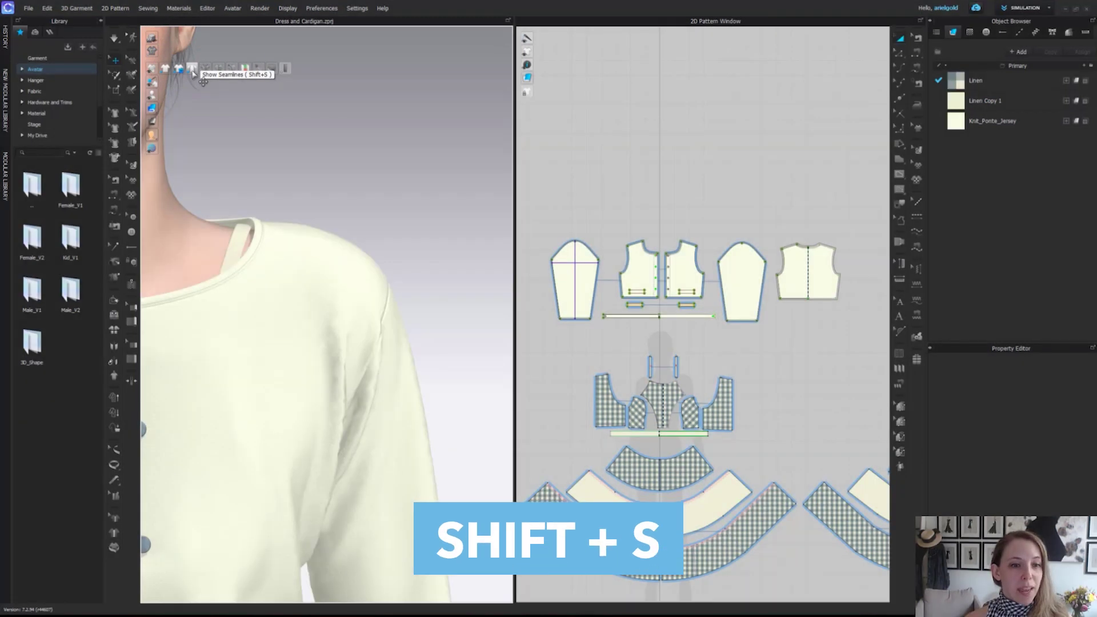
pyautogui.moveTo(363, 287); pyautogui.dragTo(279, 443, button='right')
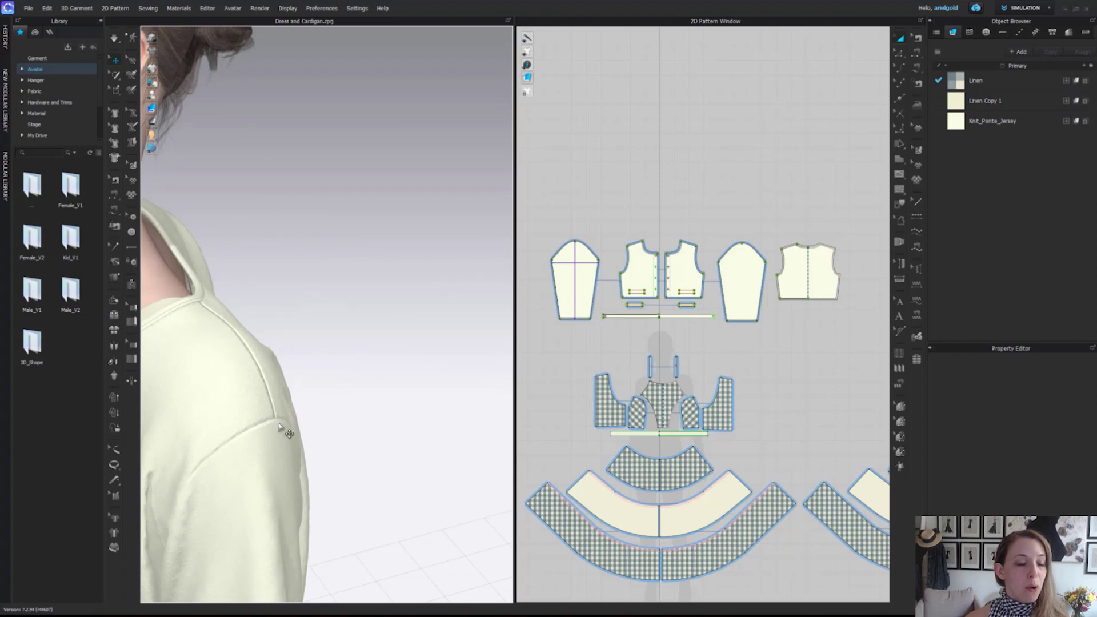
pyautogui.click(192, 68)
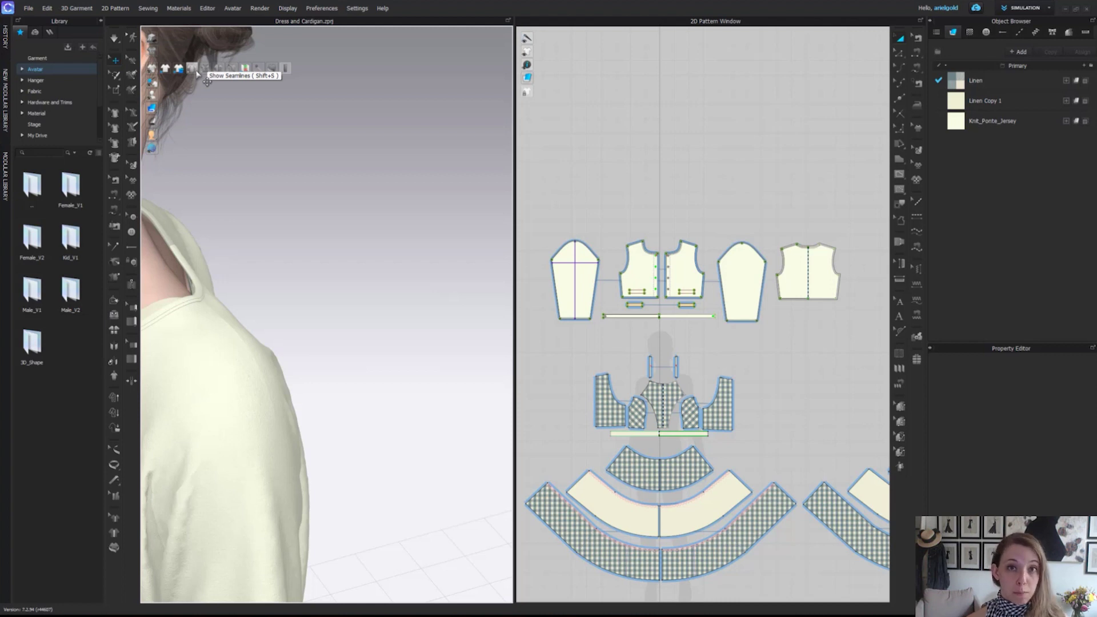
pyautogui.click(193, 69)
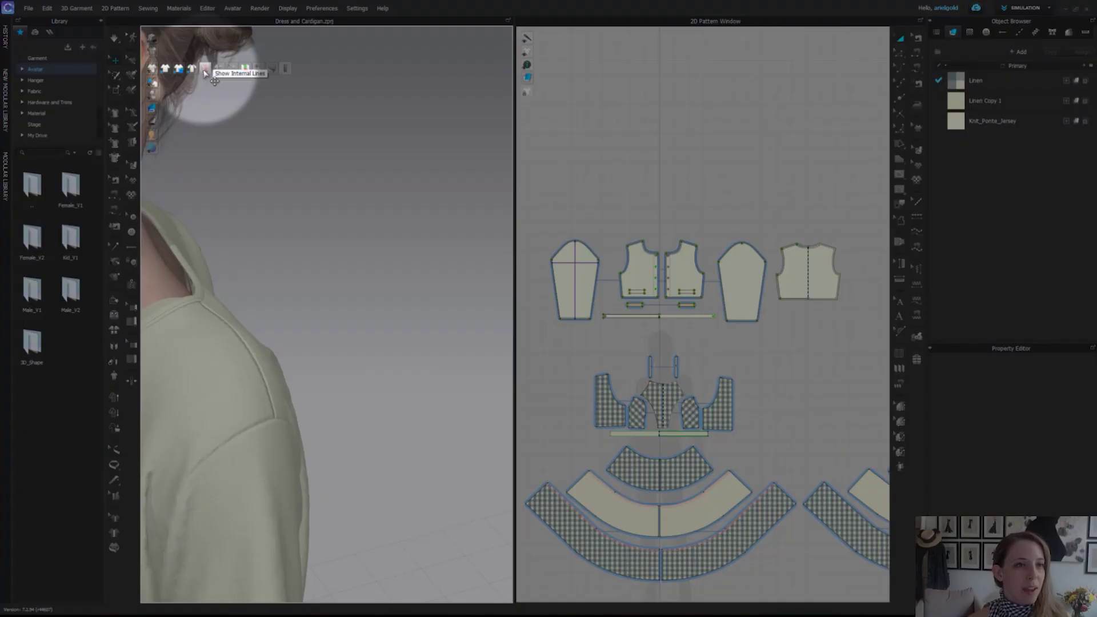
# Step: Return to the front view of the avatar and turn on the display of internal lines on the garment
pyautogui.press('2')
pyautogui.scroll(6, 395, 275)
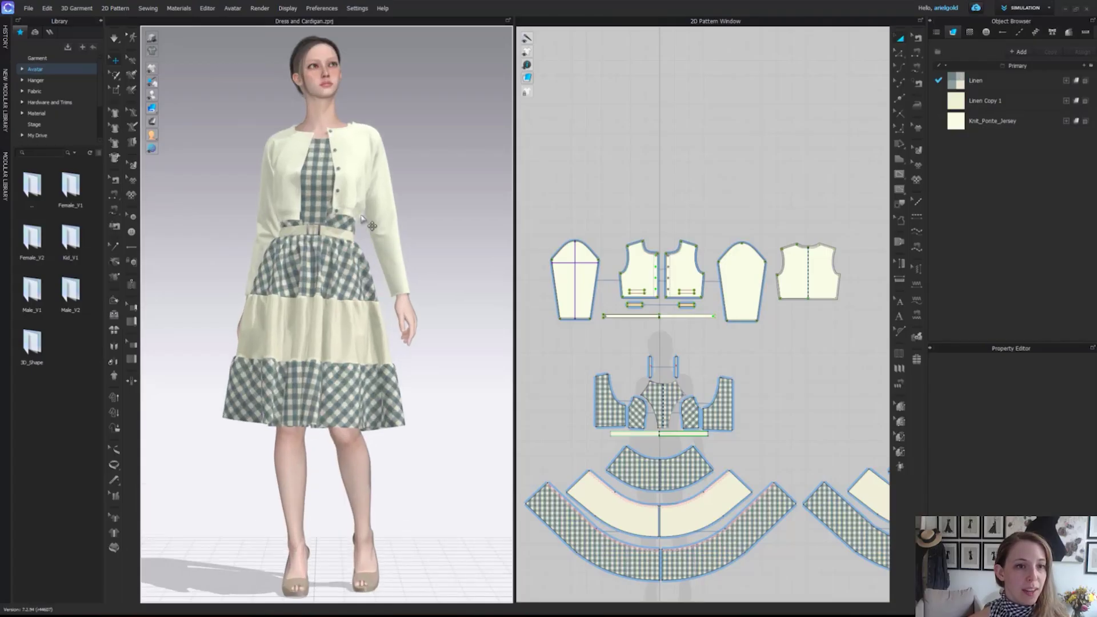
pyautogui.moveTo(379, 222); pyautogui.dragTo(390, 257, button='middle')
pyautogui.scroll(-5, 390, 256)
pyautogui.moveTo(152, 69)
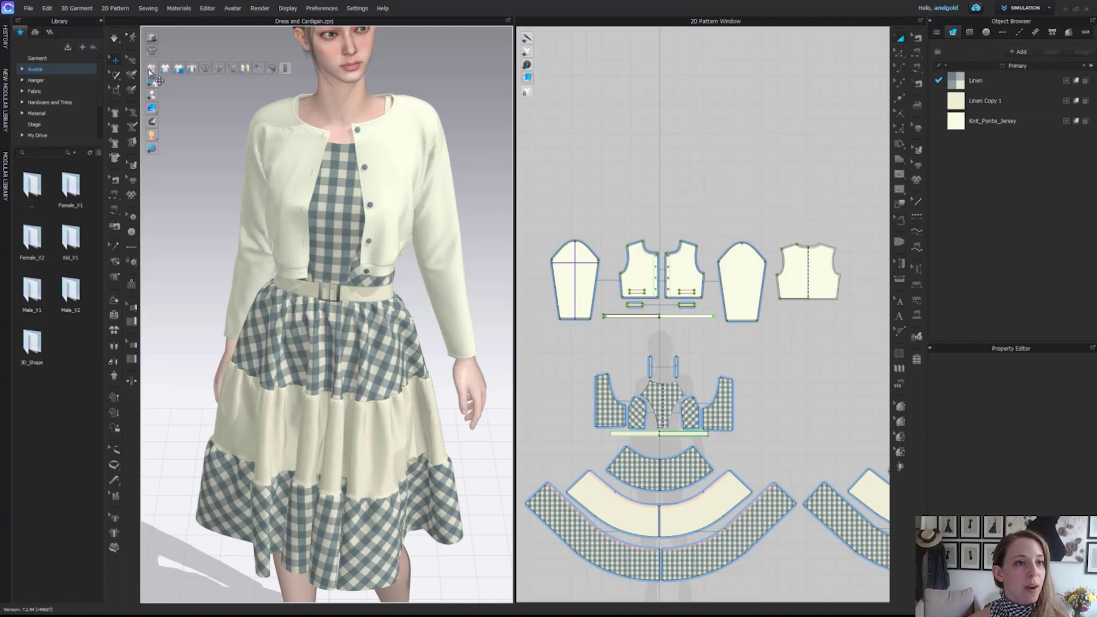
pyautogui.click(205, 69)
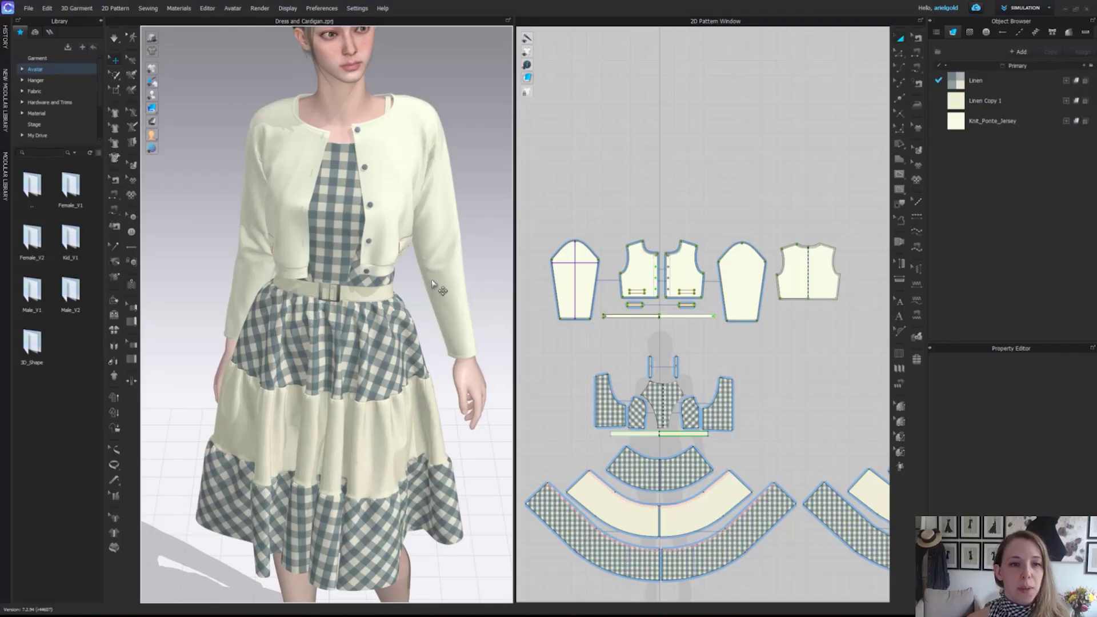
# Step: Compare the cardigan's pocket internal lines on the 3D garment and the 2D pattern, and turn the internal line display off
pyautogui.moveTo(440, 289); pyautogui.dragTo(371, 280, button='right')
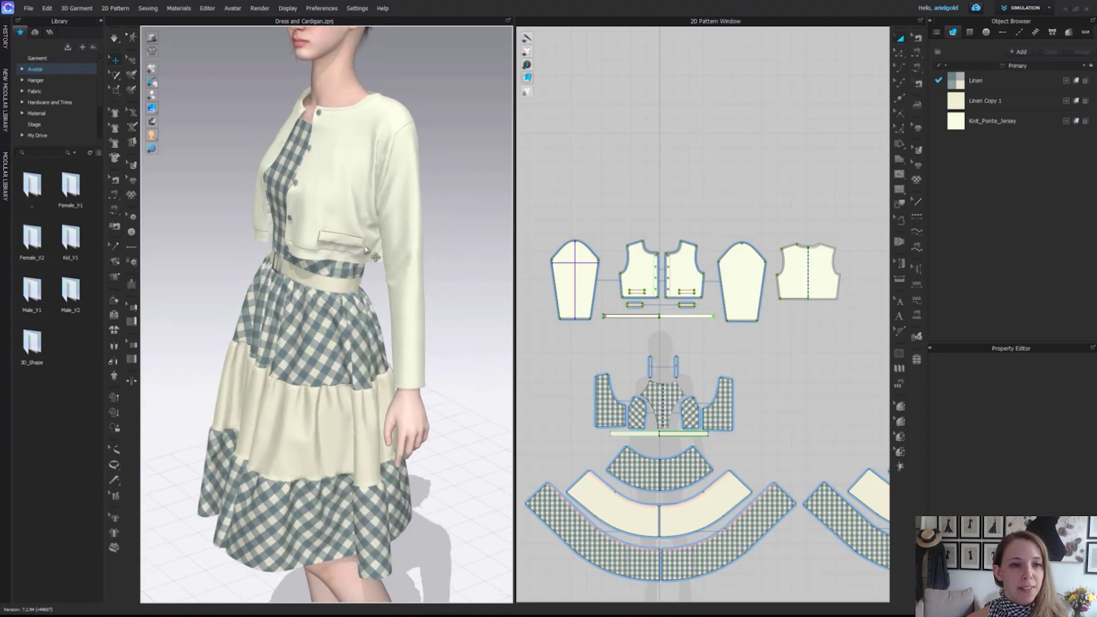
pyautogui.scroll(5, 380, 181)
pyautogui.moveTo(386, 173); pyautogui.dragTo(379, 288, button='middle')
pyautogui.scroll(2, 379, 288)
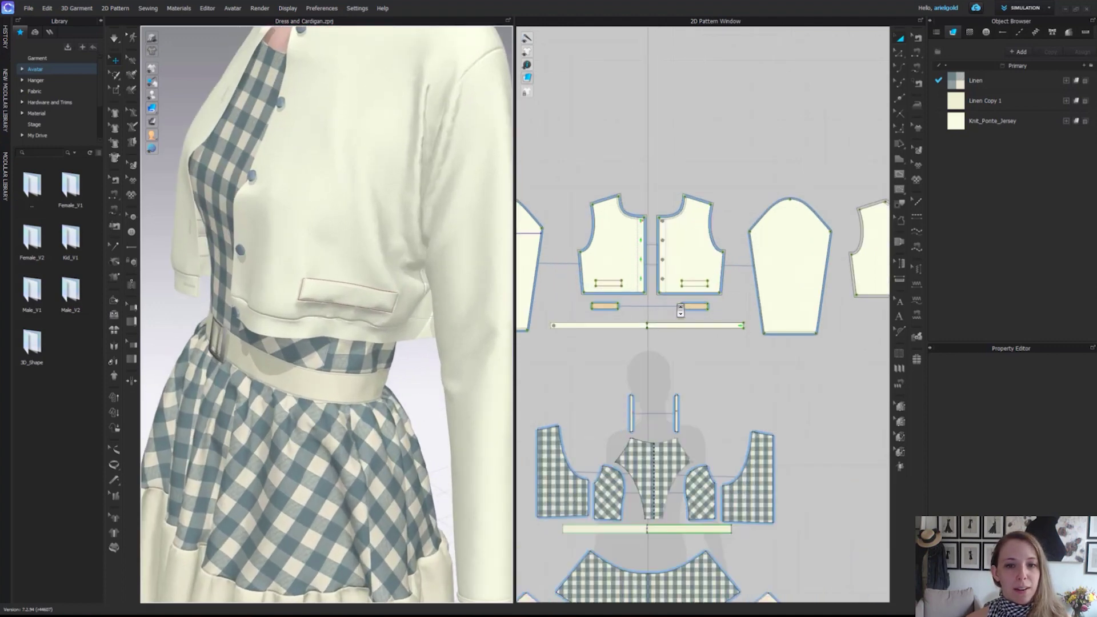
pyautogui.scroll(3, 680, 310)
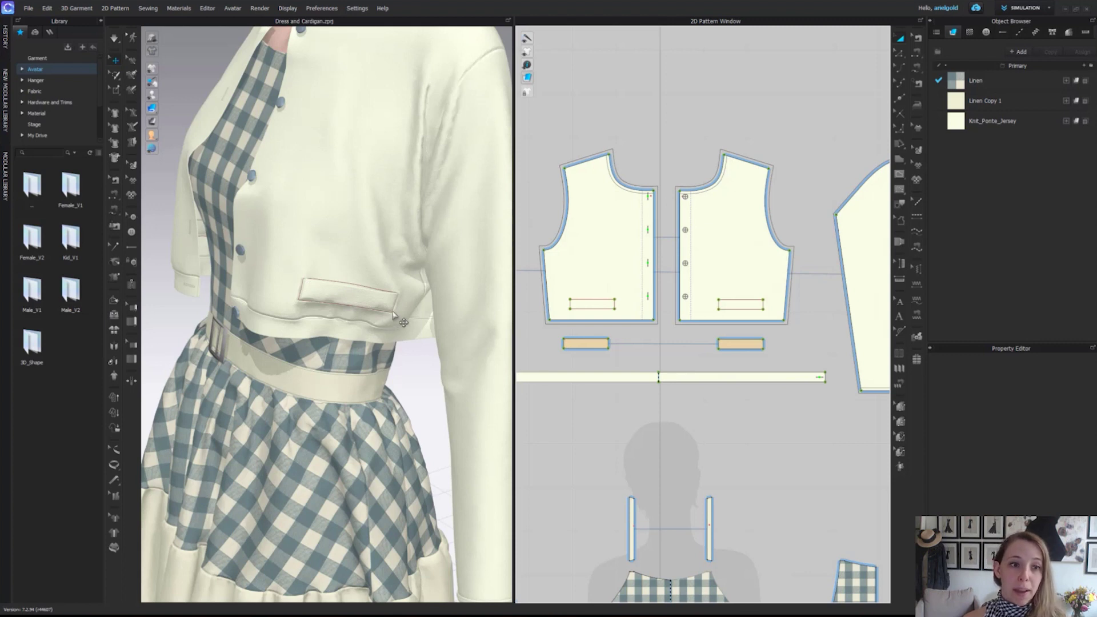
pyautogui.click(739, 314)
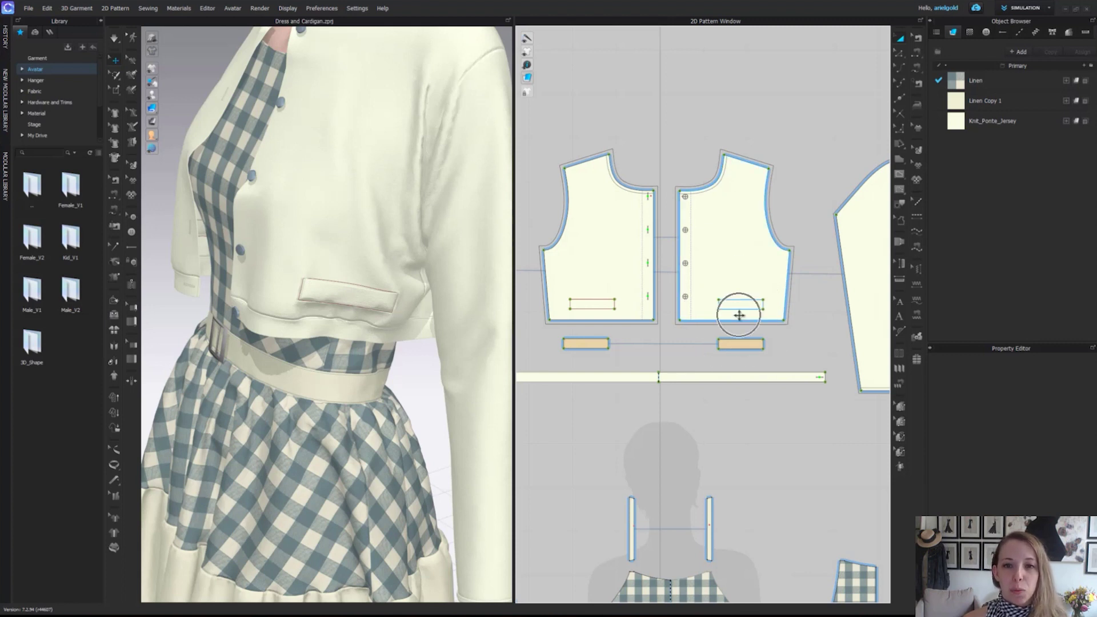
pyautogui.moveTo(152, 68)
pyautogui.click(207, 69)
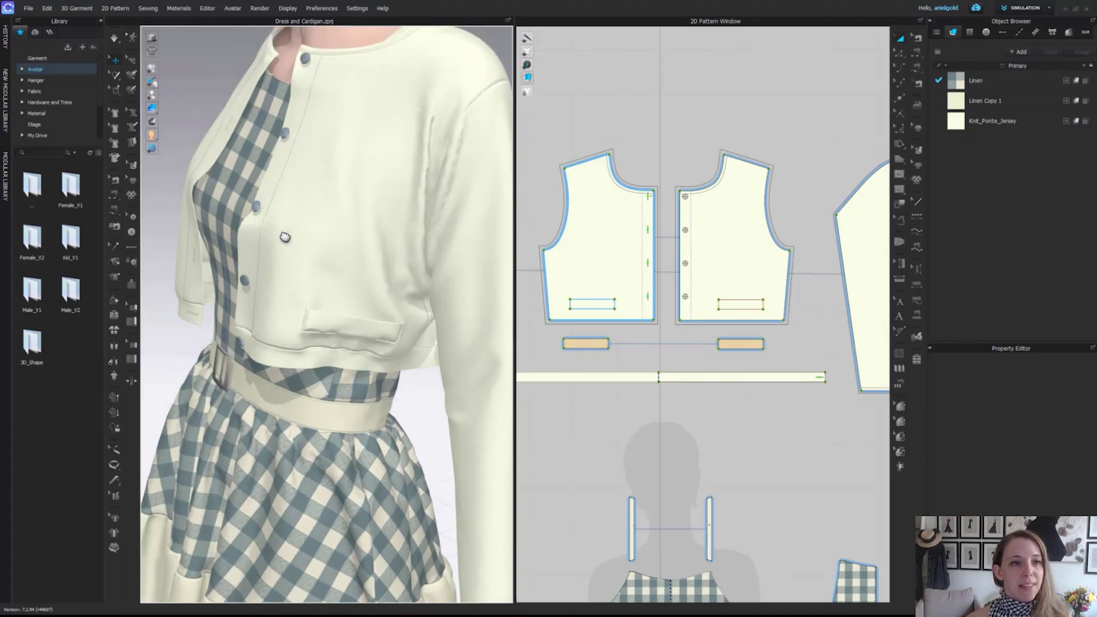
pyautogui.moveTo(311, 260); pyautogui.dragTo(381, 284, button='right')
pyautogui.moveTo(412, 282); pyautogui.dragTo(364, 291, button='middle')
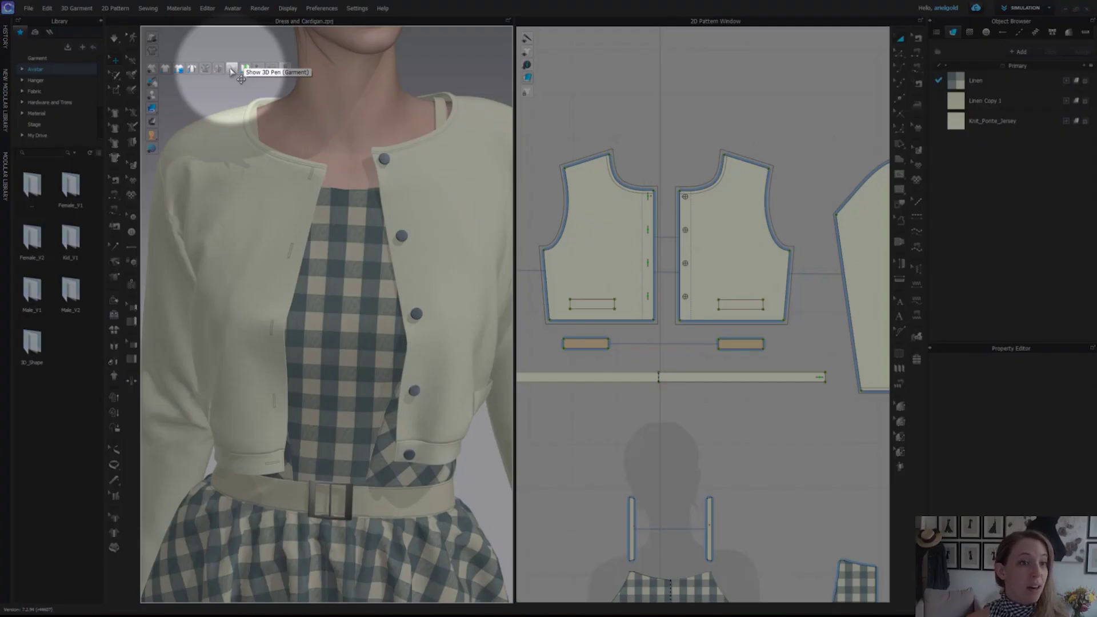
pyautogui.moveTo(374, 343); pyautogui.dragTo(395, 332, button='right')
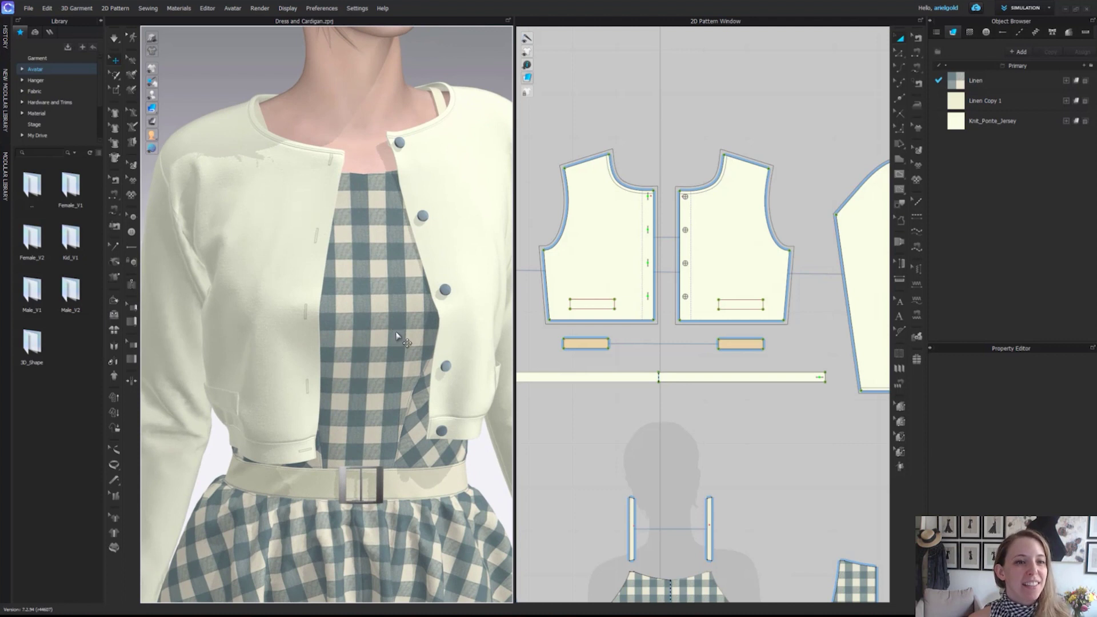
# Step: Draw a 3D Pen line down the cardigan front from the shoulder to the hem, with an upper segment about 14.6 in long
pyautogui.moveTo(153, 69)
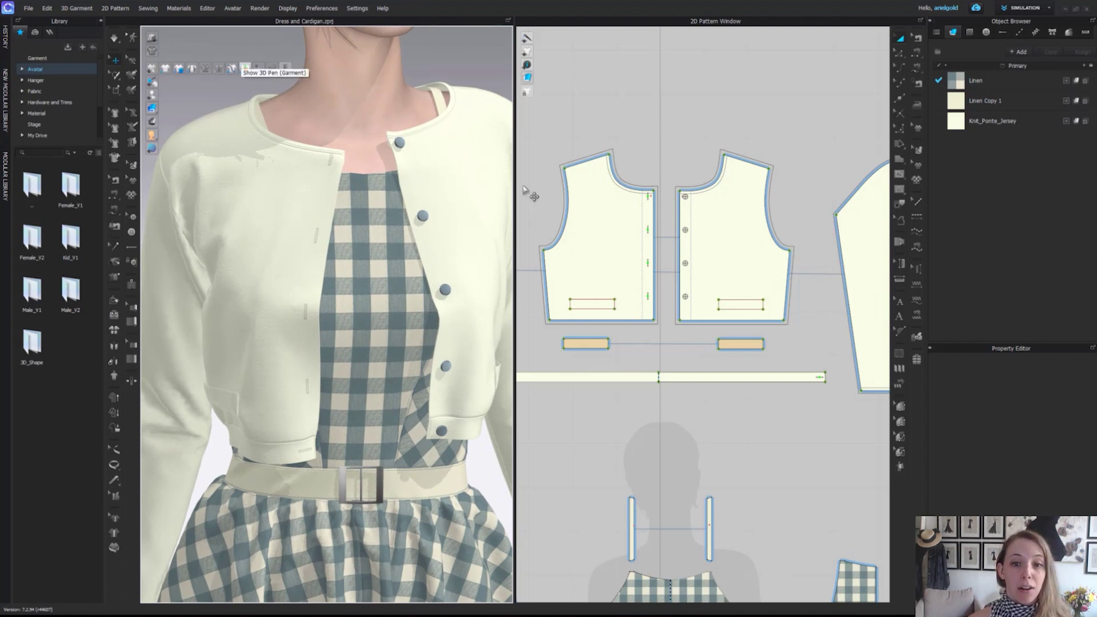
pyautogui.scroll(-3, 604, 311)
pyautogui.moveTo(615, 316); pyautogui.dragTo(678, 313, button='right')
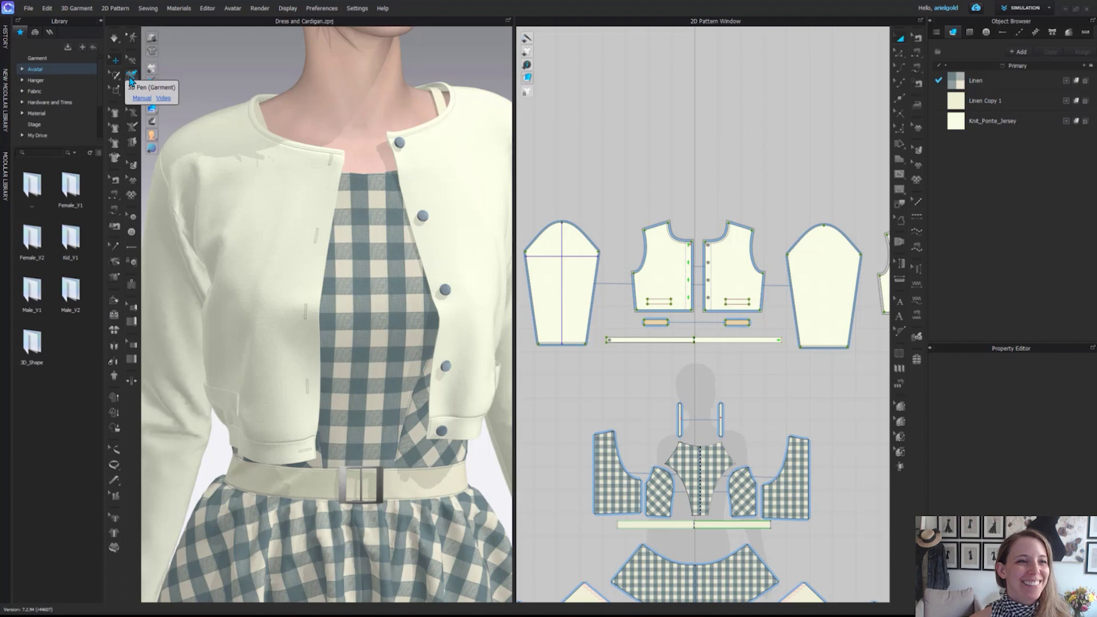
pyautogui.click(131, 75)
pyautogui.moveTo(278, 268); pyautogui.dragTo(358, 206, button='right')
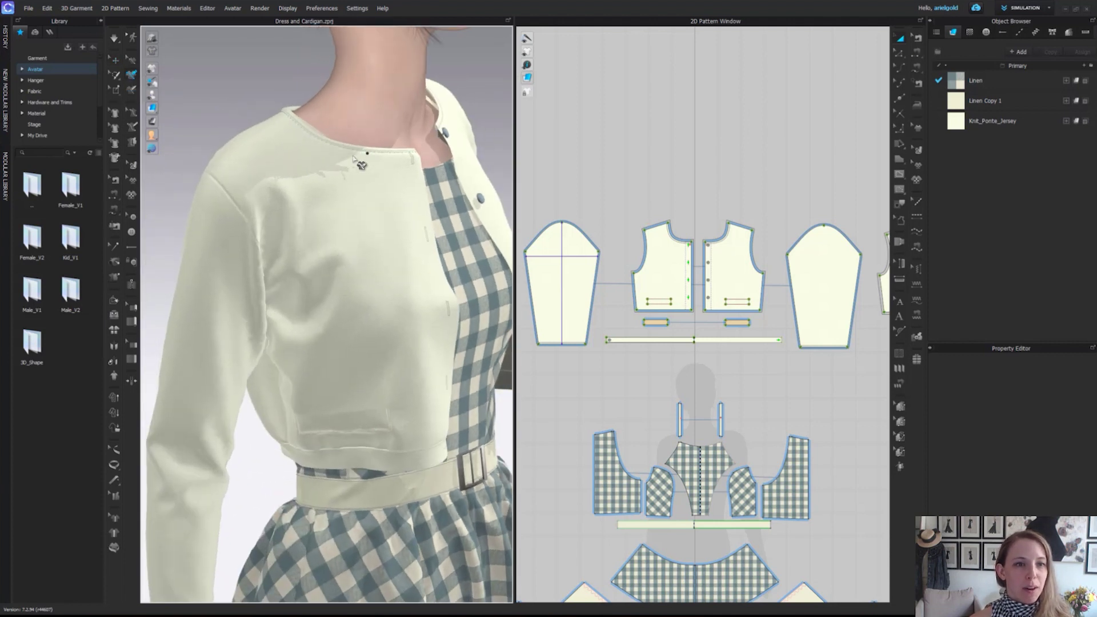
pyautogui.click(249, 131)
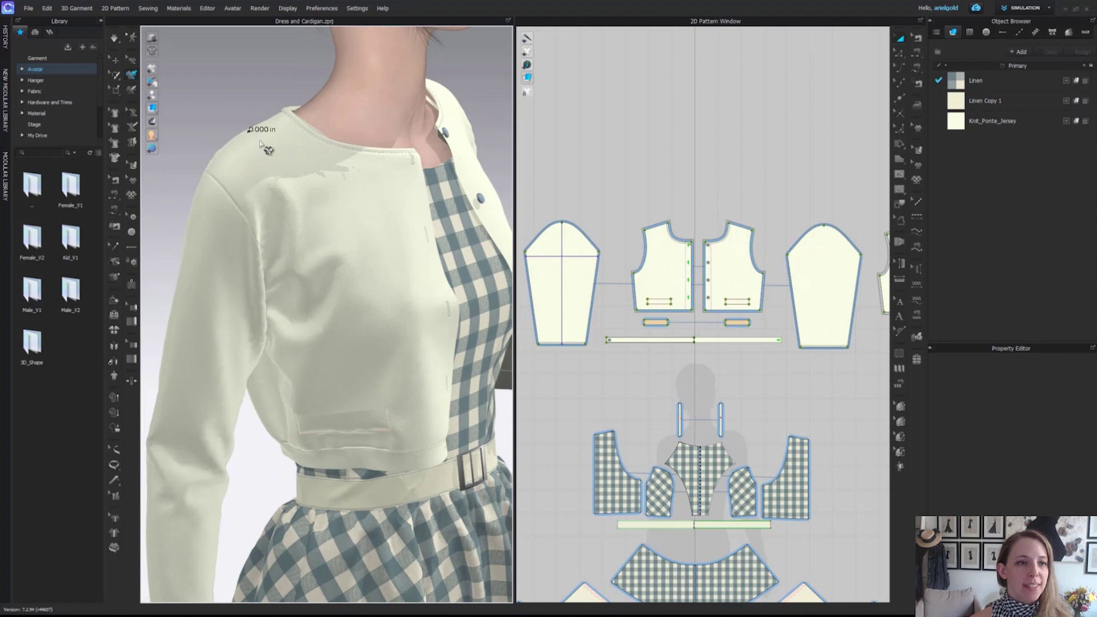
pyautogui.click(357, 263)
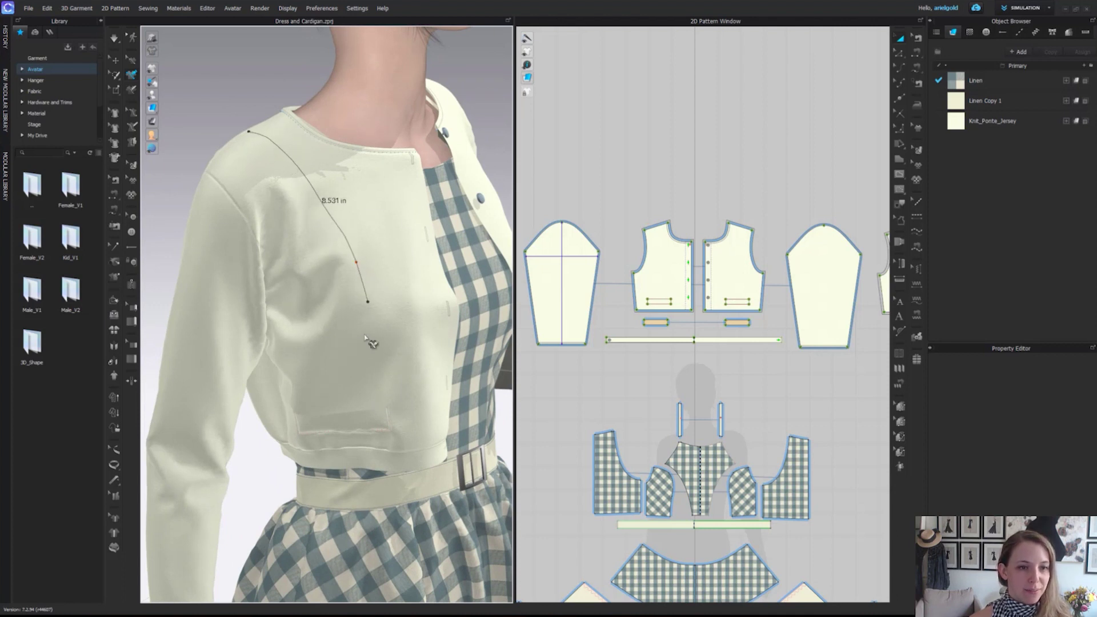
pyautogui.click(374, 447)
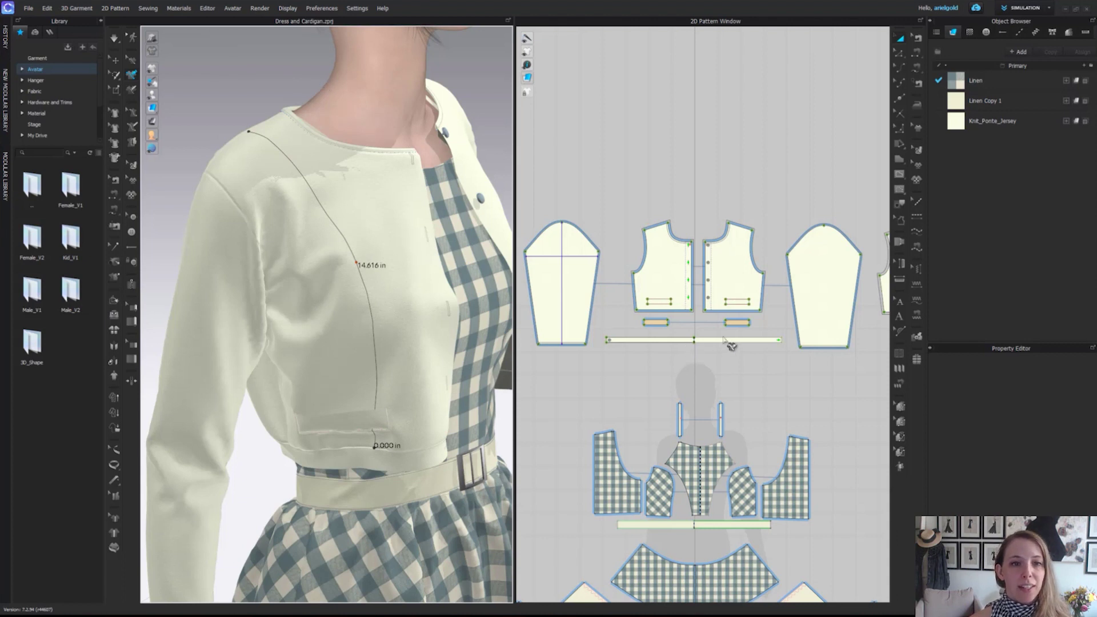
pyautogui.click(812, 312)
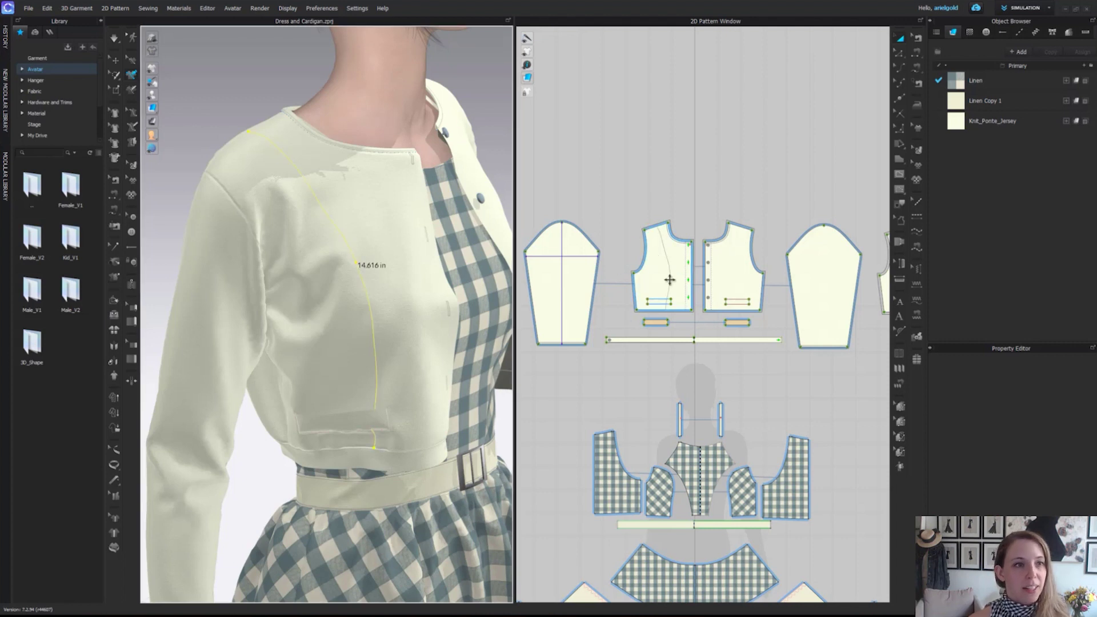
# Step: Turn the 3D Pen line display on the garment off and on again, and return to the Select/Move tool
pyautogui.moveTo(153, 71)
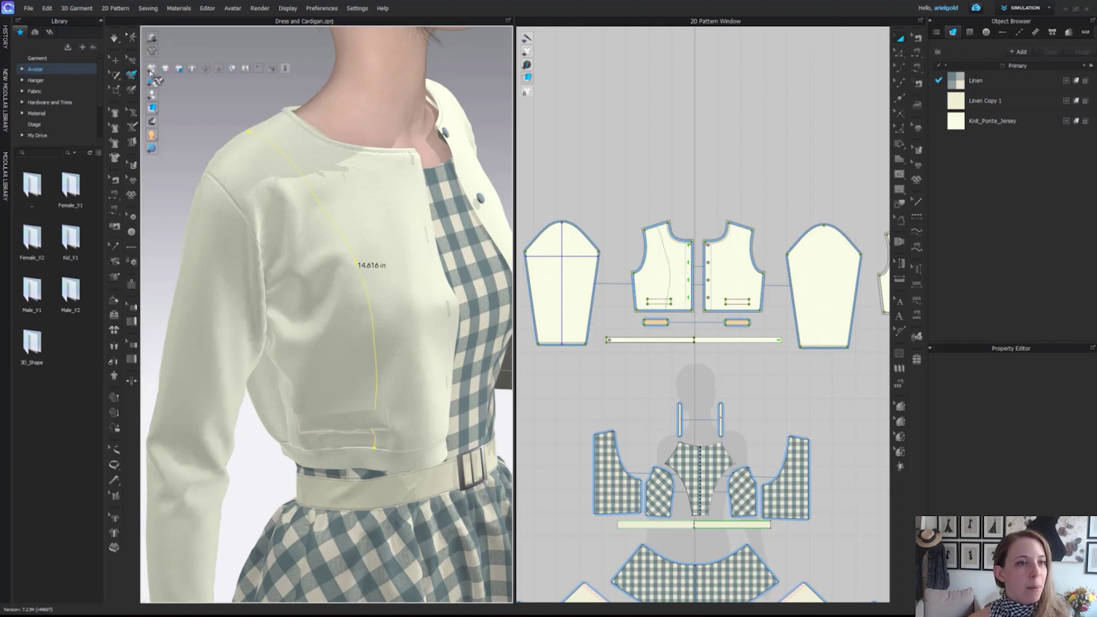
pyautogui.click(232, 69)
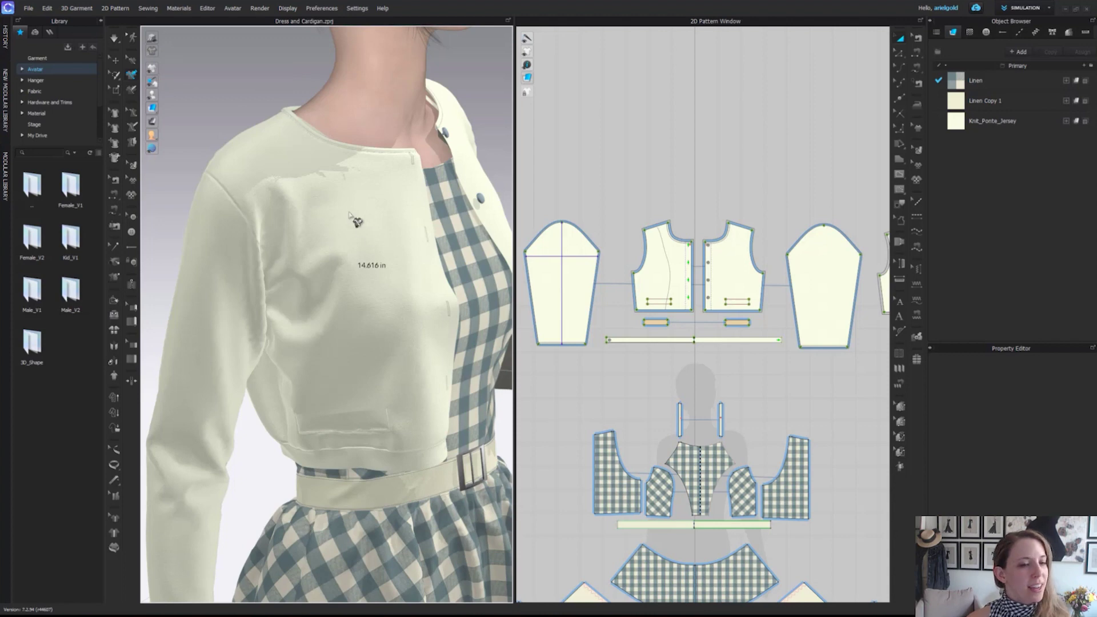
pyautogui.scroll(-3, 351, 214)
pyautogui.moveTo(364, 290); pyautogui.dragTo(189, 305, button='right')
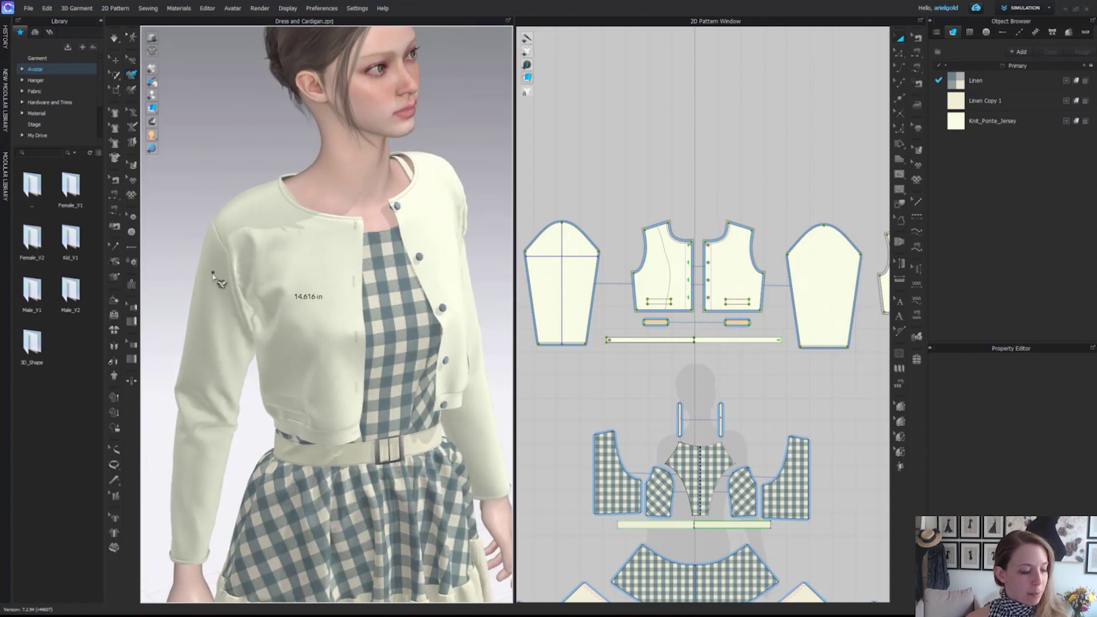
pyautogui.click(116, 60)
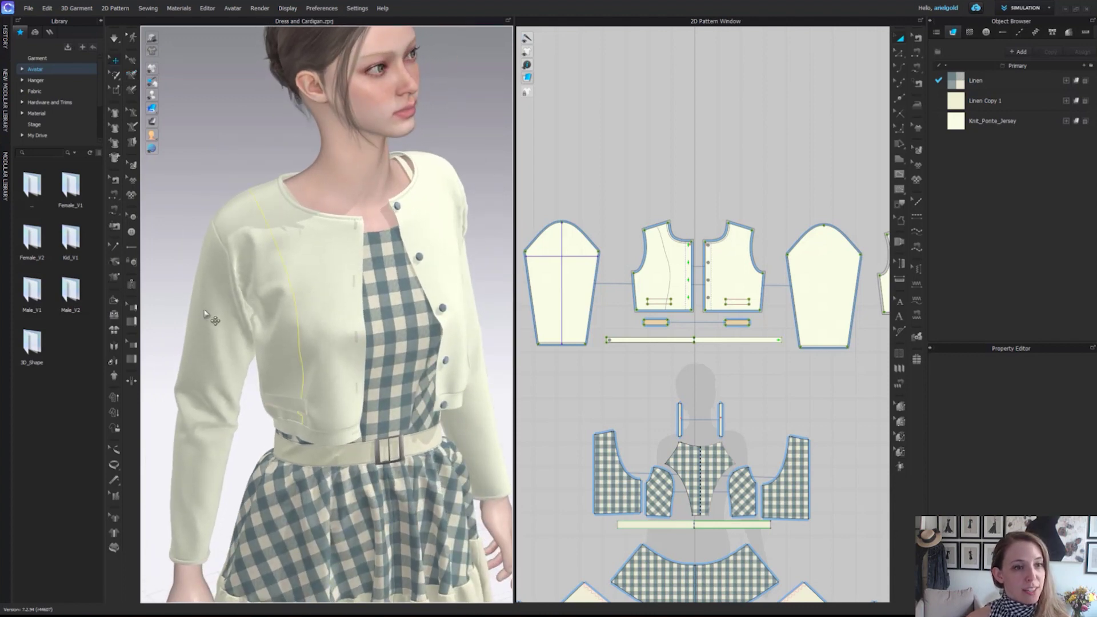
# Step: Pull the pocket piece away from the cardigan front and toggle the display of its sewing threads
pyautogui.moveTo(371, 318); pyautogui.dragTo(441, 333, button='right')
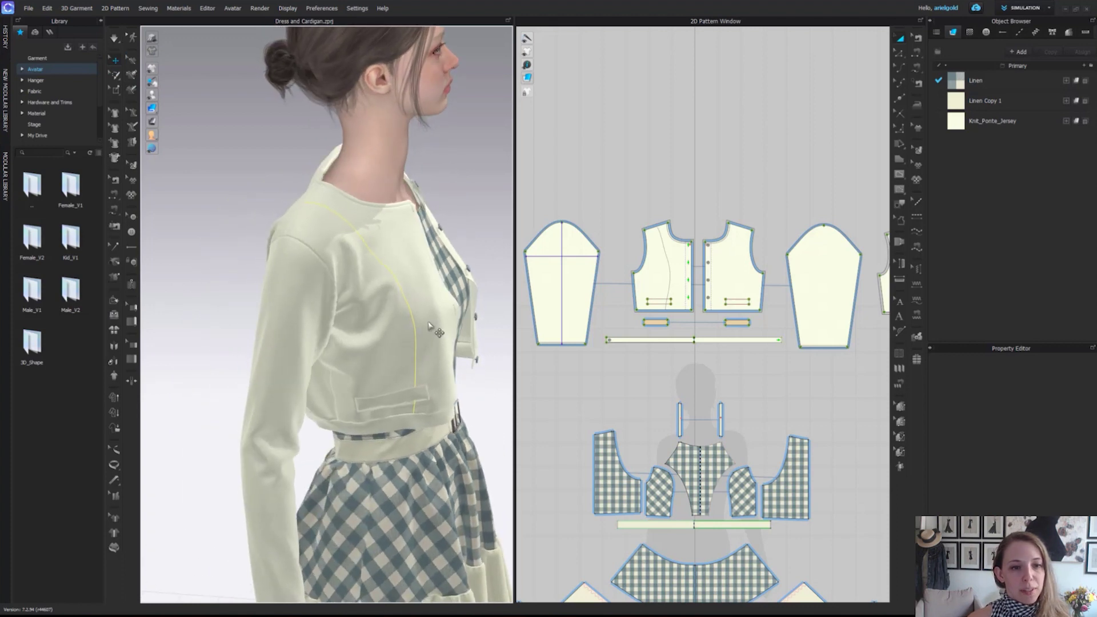
pyautogui.click(397, 401)
pyautogui.moveTo(397, 402); pyautogui.dragTo(438, 417, button='right')
pyautogui.click(239, 363)
pyautogui.moveTo(438, 417); pyautogui.dragTo(365, 310, button='middle')
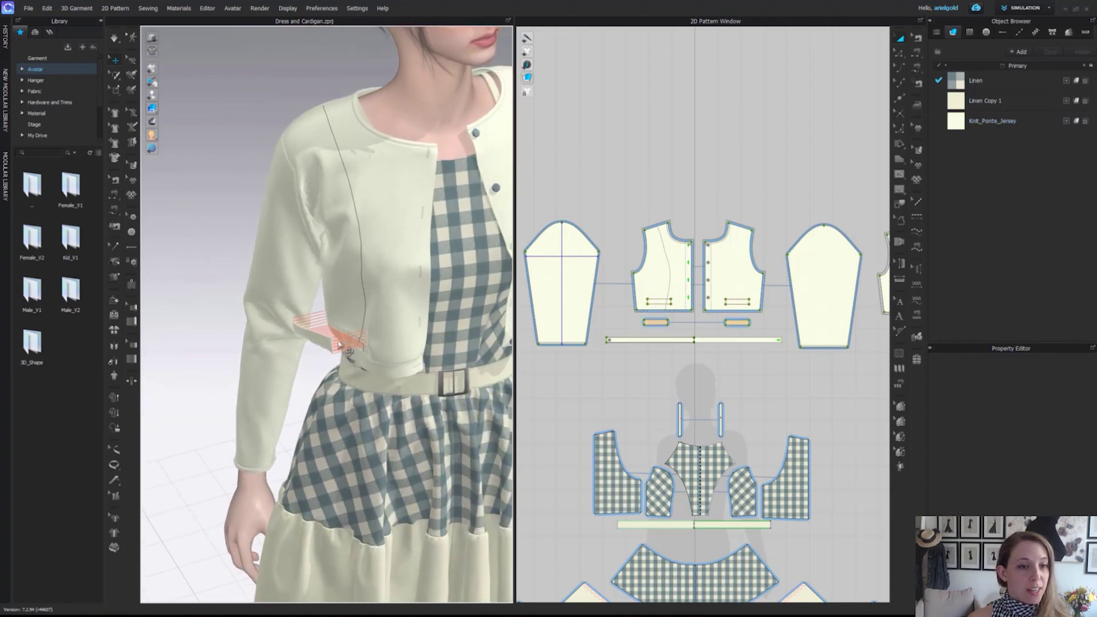
pyautogui.moveTo(152, 68)
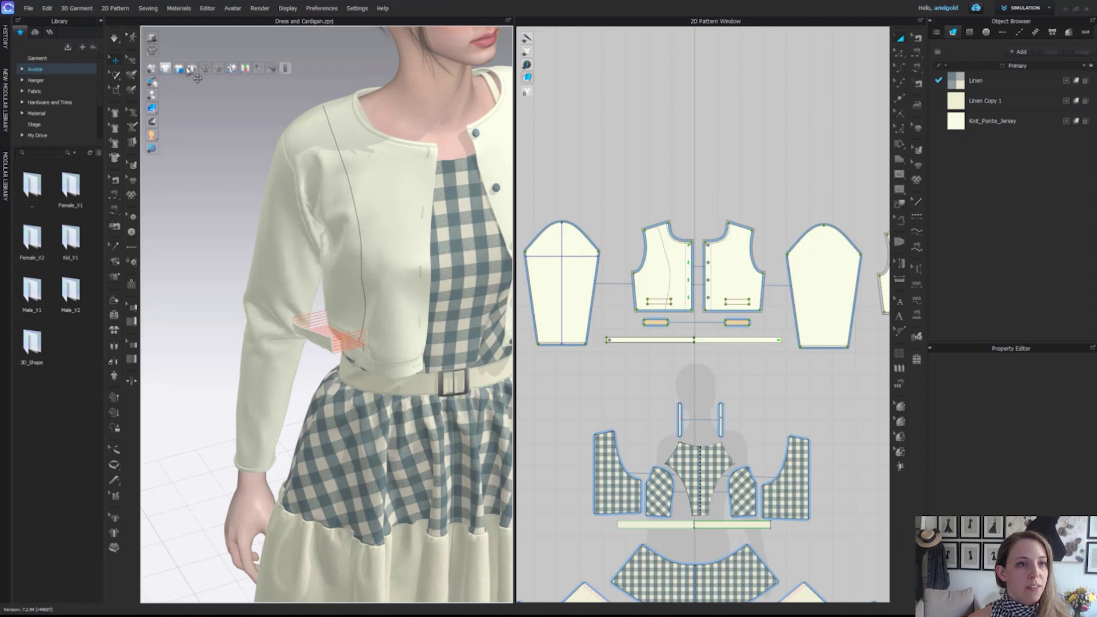
pyautogui.click(246, 71)
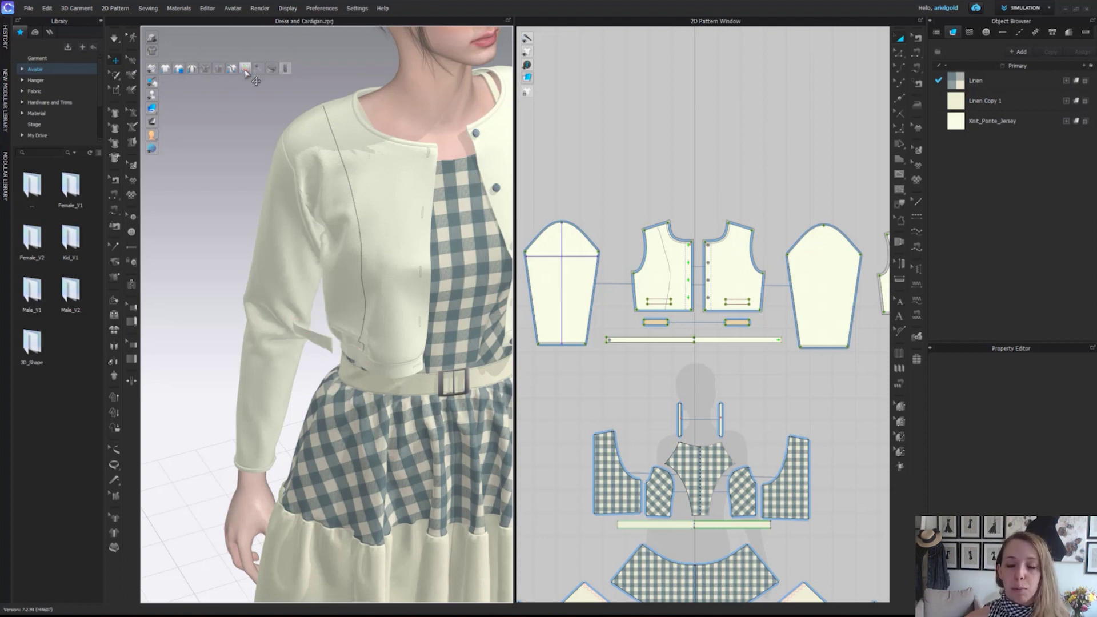
# Step: Superimpose the pocket piece over the cardigan front, then simulate the garment while adjusting the front until it settles
pyautogui.rightClick(326, 344)
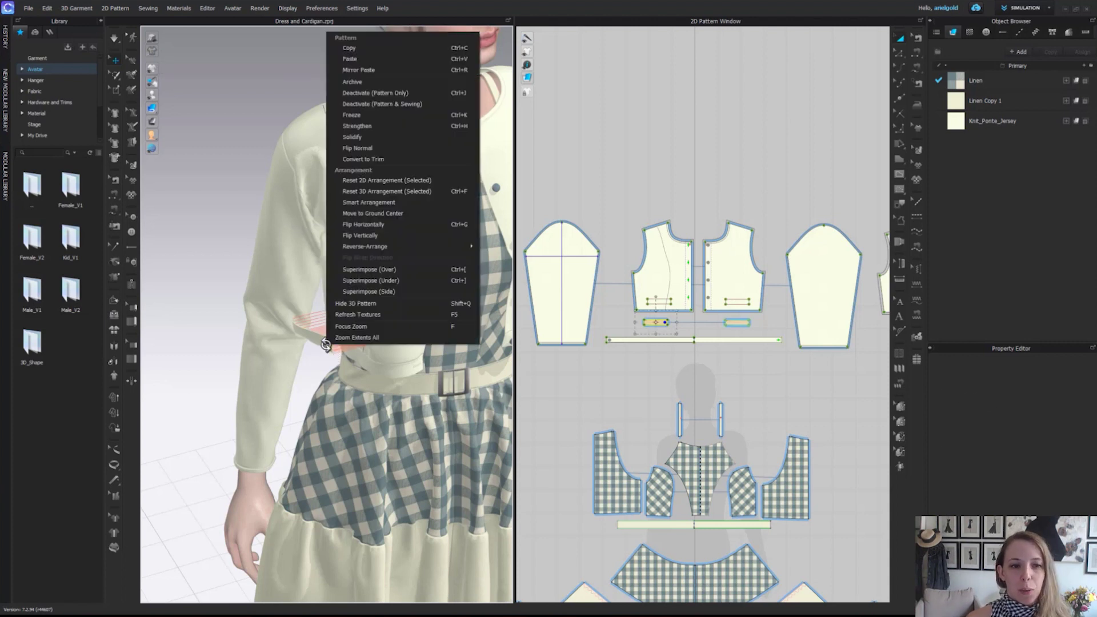
pyautogui.click(396, 269)
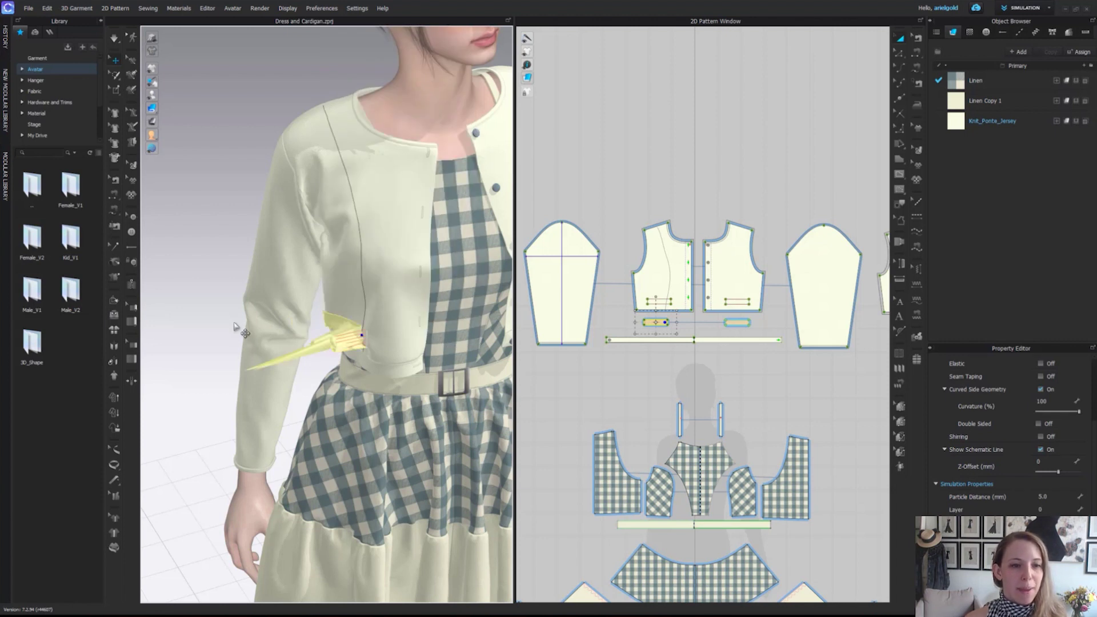
pyautogui.press('space')
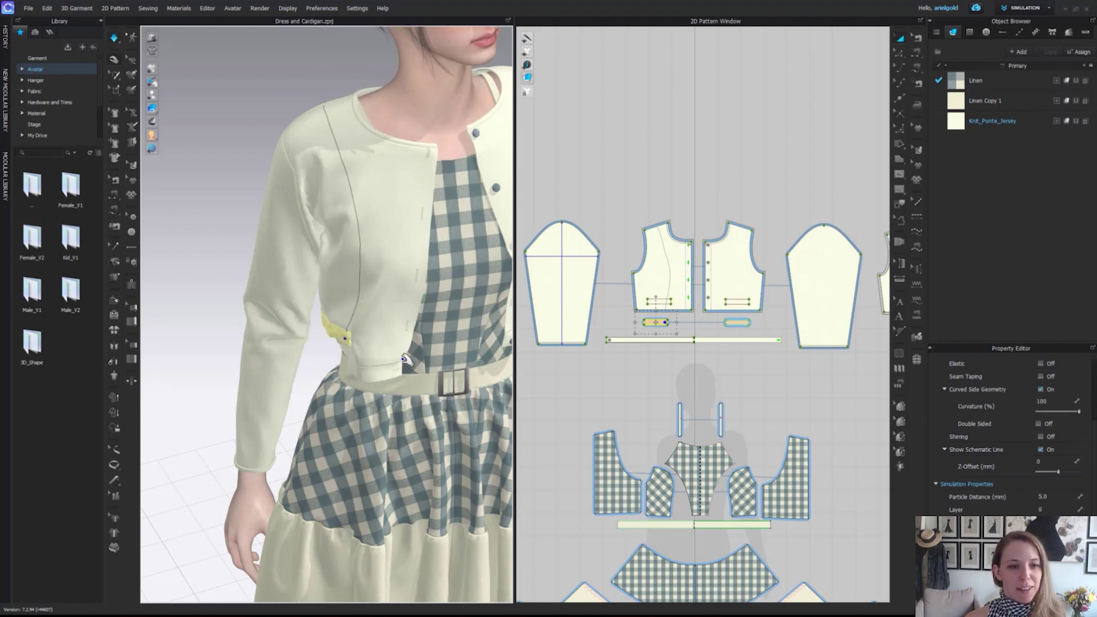
pyautogui.click(408, 351)
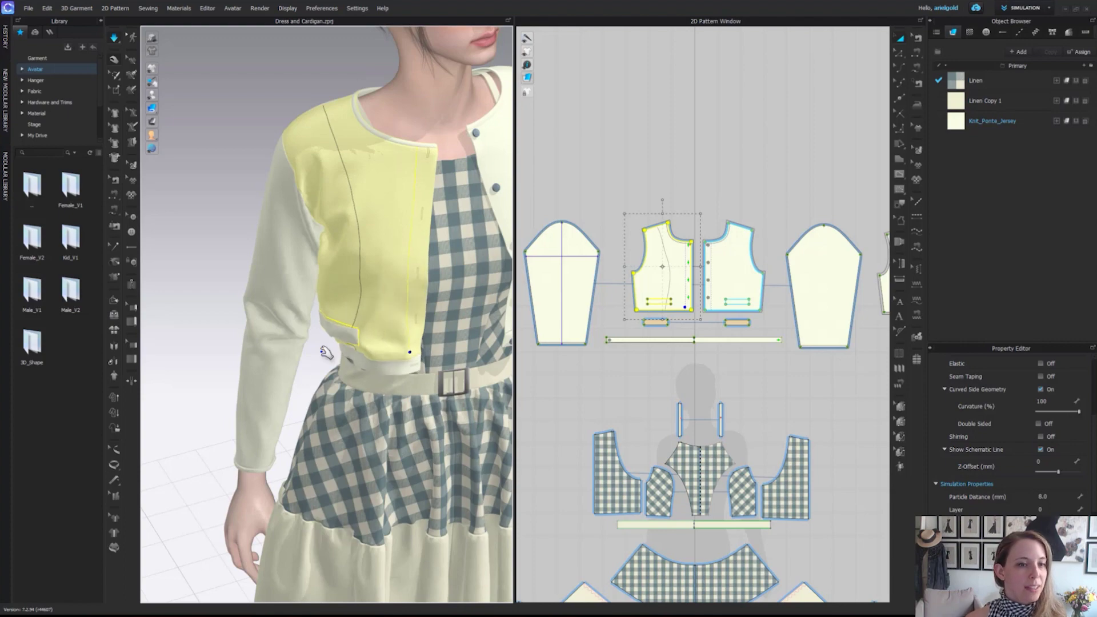
pyautogui.press('space')
# Step: Pin the cardigan at its upper front corner and around the neckline, and examine the pins on the 3D garment
pyautogui.moveTo(152, 68)
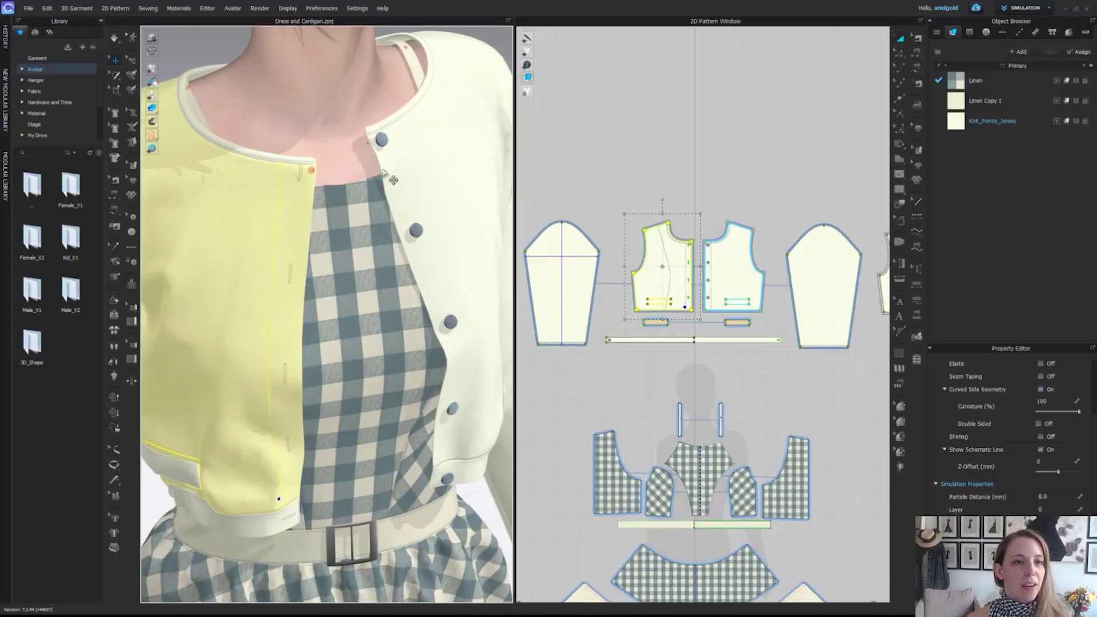
pyautogui.moveTo(382, 165); pyautogui.dragTo(382, 272, button='middle')
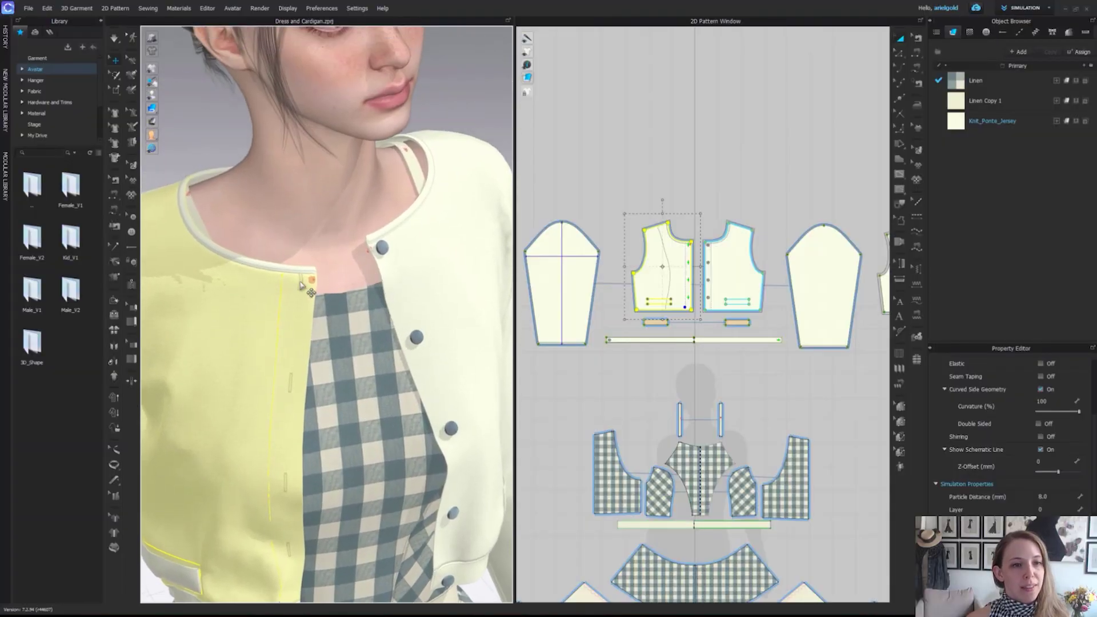
pyautogui.click(443, 104)
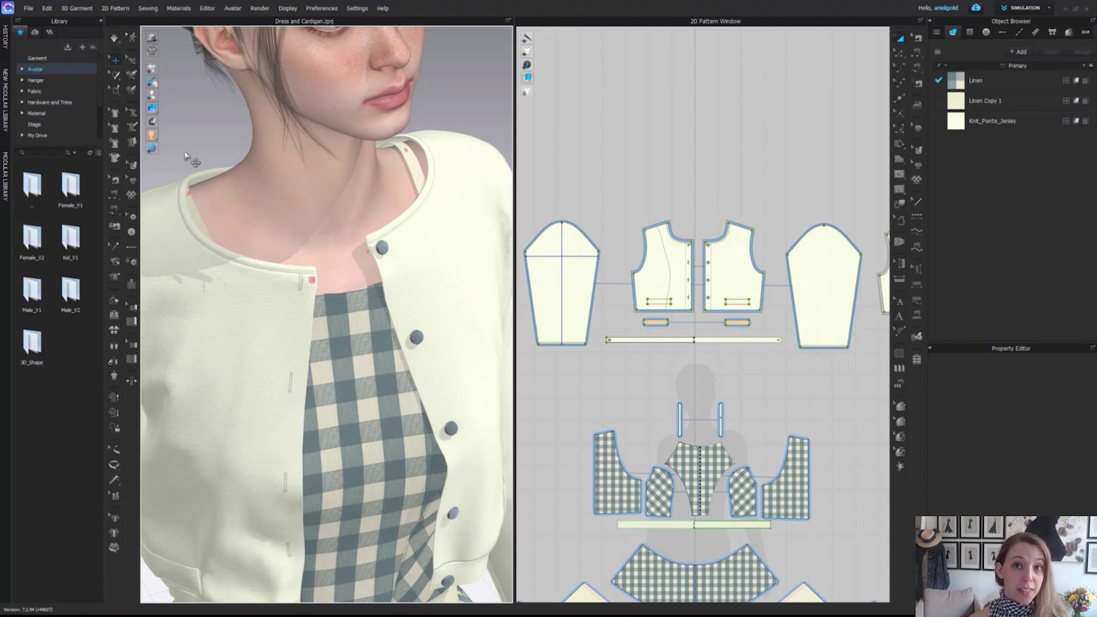
pyautogui.click(114, 90)
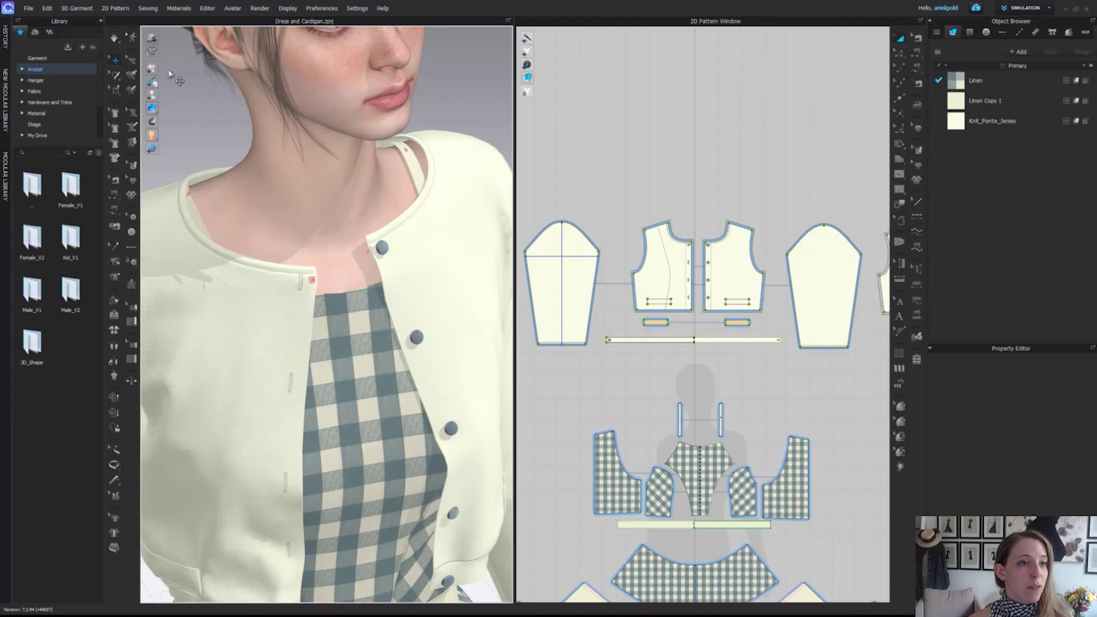
pyautogui.moveTo(217, 46)
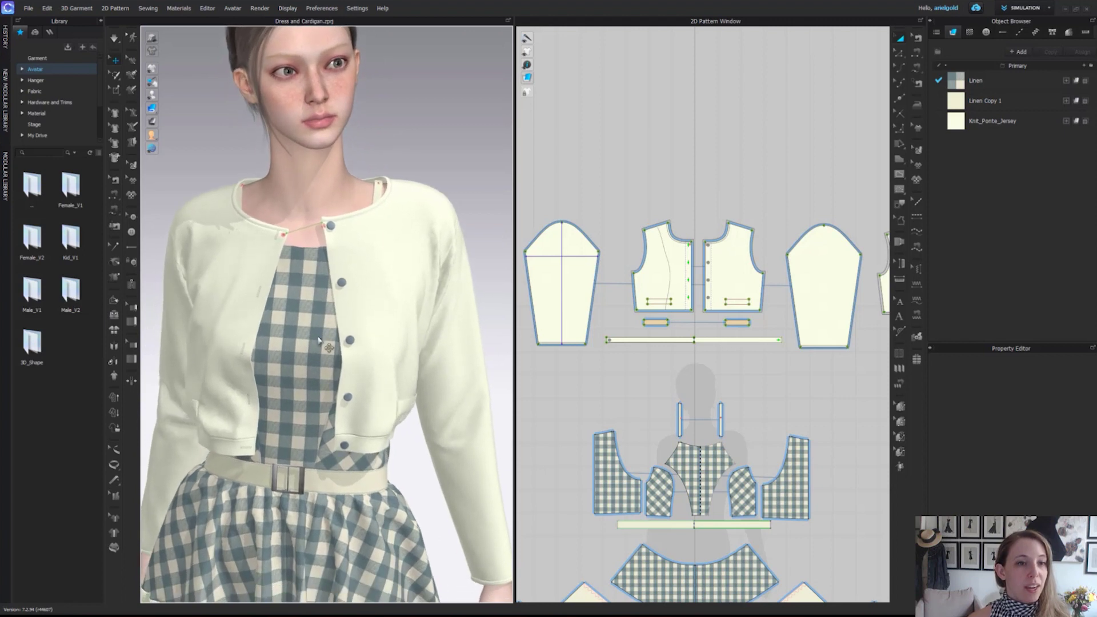
# Step: Turn on the 2D measurement display and compare the sleeve measurements on the 3D garment, the sleeve pattern and the POM list
pyautogui.scroll(3, 318, 340)
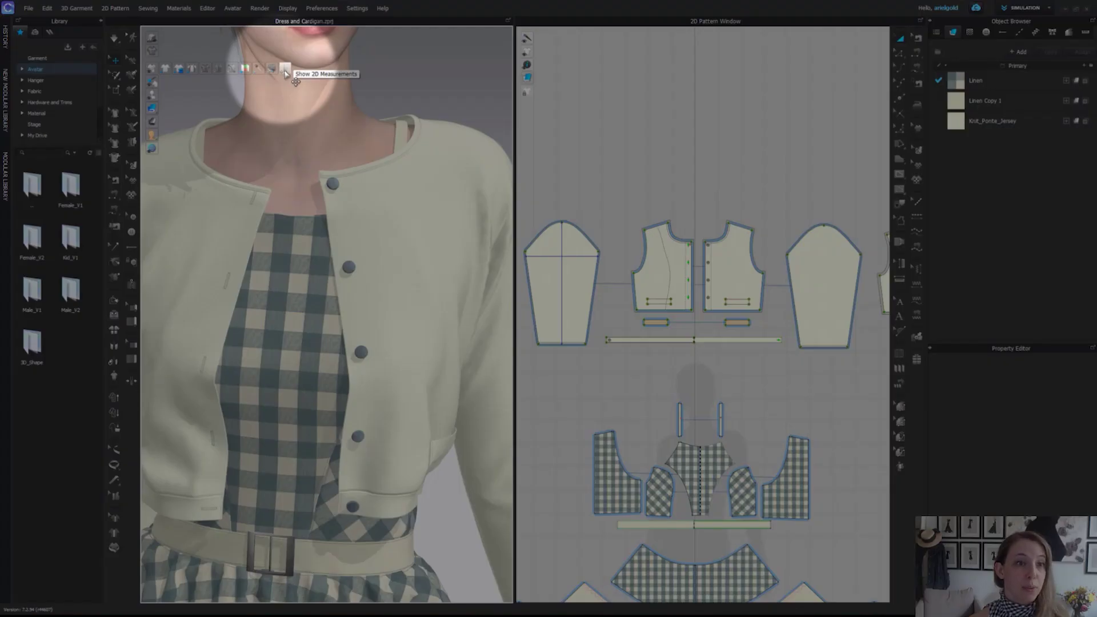
pyautogui.scroll(-3, 334, 300)
pyautogui.moveTo(262, 351); pyautogui.dragTo(312, 314, button='middle')
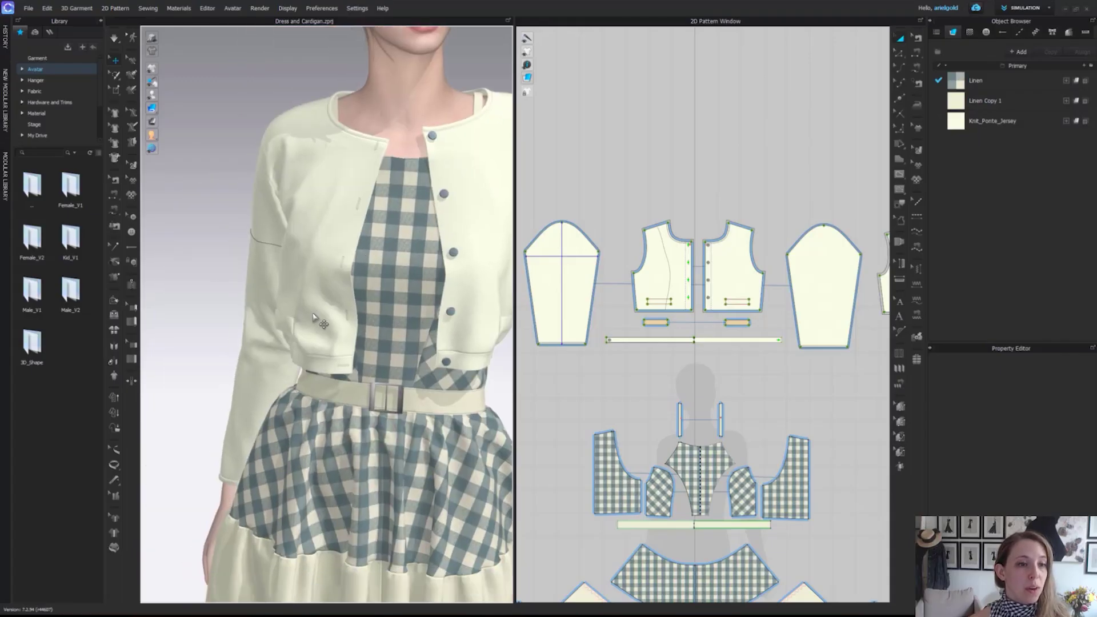
pyautogui.moveTo(313, 318); pyautogui.dragTo(421, 358, button='right')
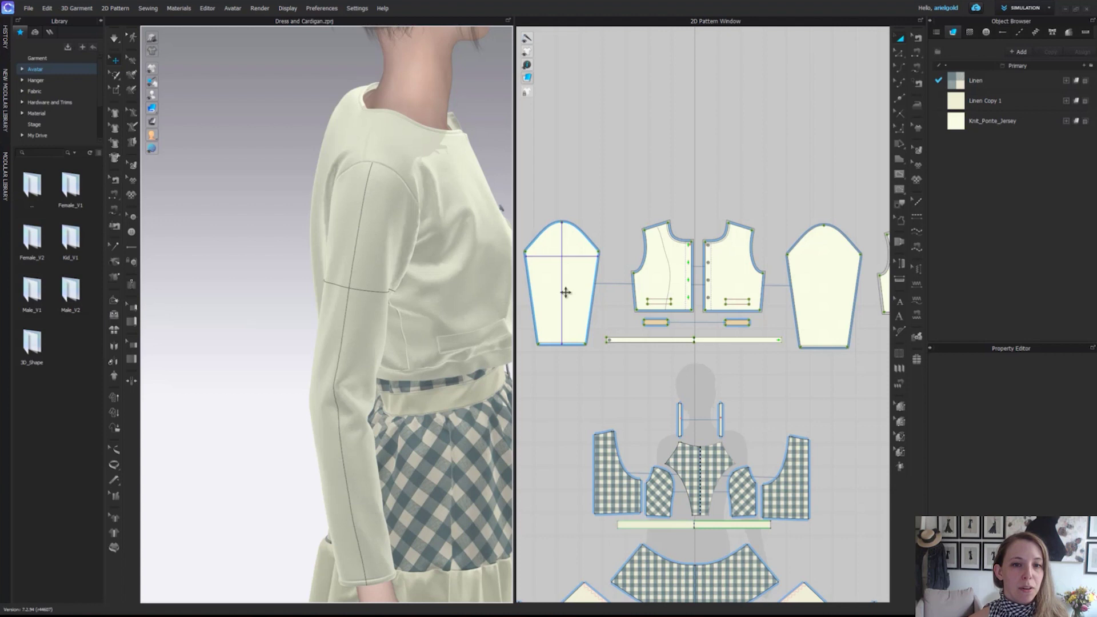
pyautogui.moveTo(565, 292); pyautogui.dragTo(593, 297, button='right')
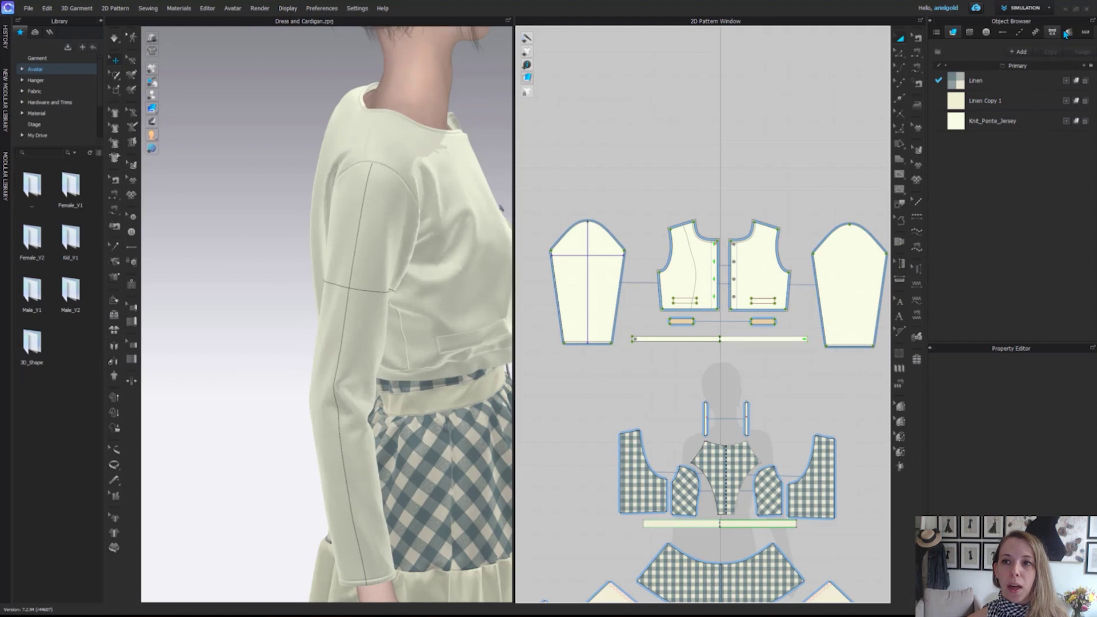
pyautogui.click(1085, 34)
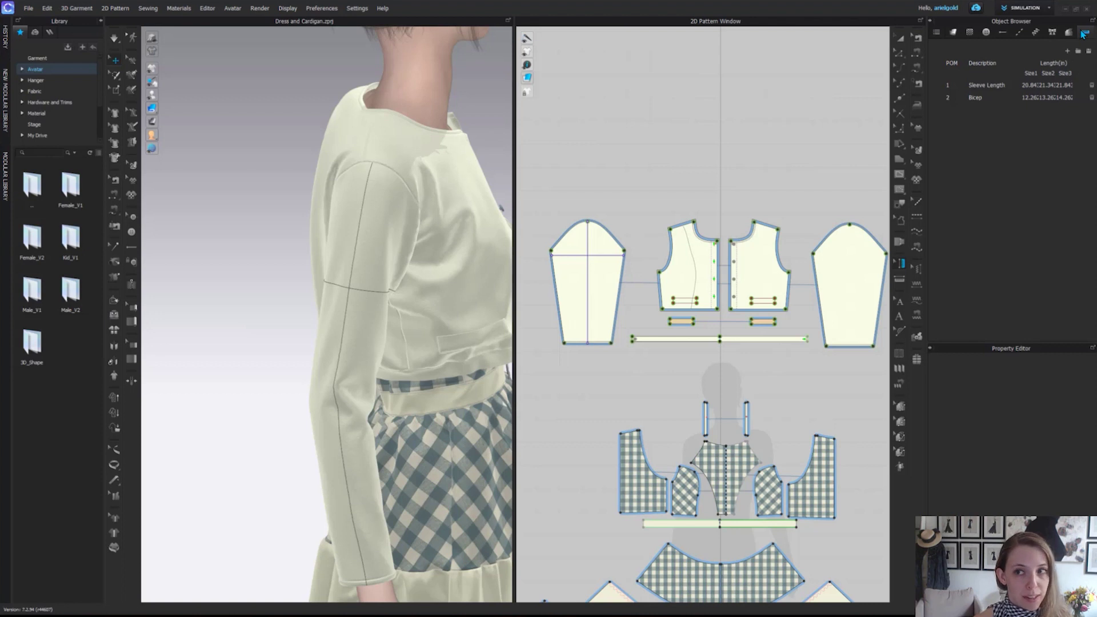
# Step: Turn the display of the cardigan's buttons off and on again in the 3D window
pyautogui.click(152, 83)
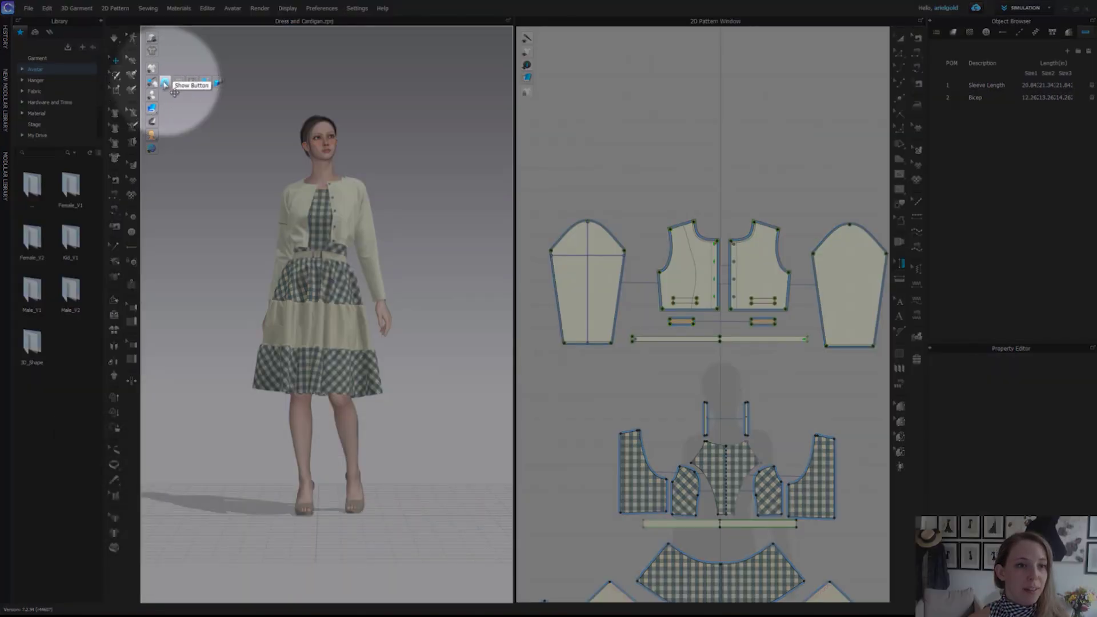
pyautogui.click(165, 85)
pyautogui.scroll(5, 350, 219)
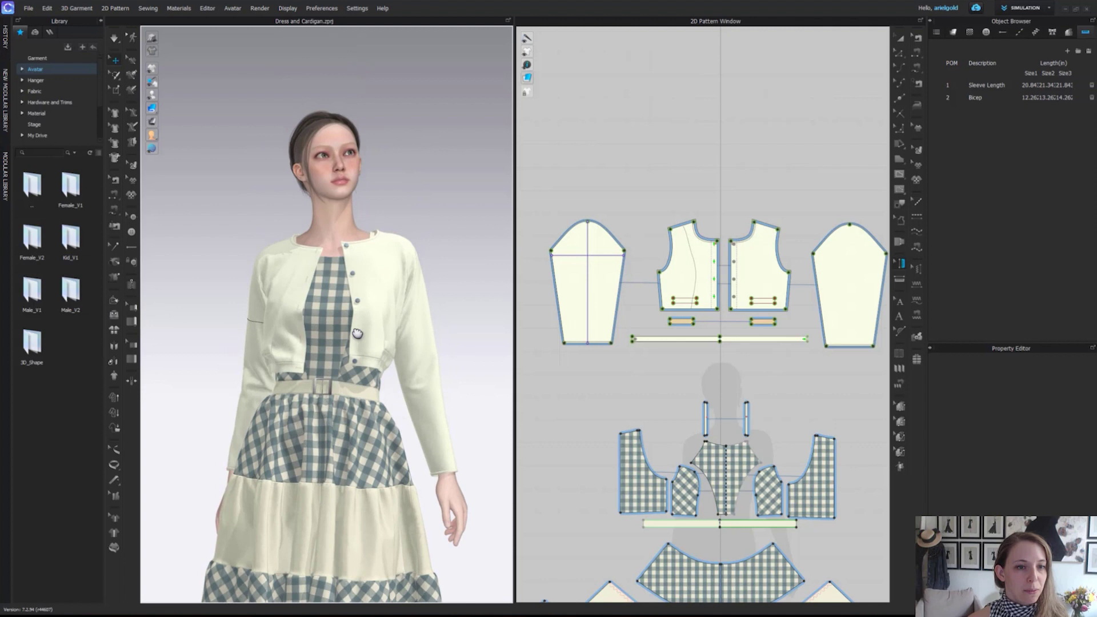
pyautogui.moveTo(357, 333); pyautogui.dragTo(359, 346, button='middle')
pyautogui.moveTo(363, 342)
pyautogui.mouseDown(button='right')
pyautogui.moveTo(355, 354)
pyautogui.moveTo(350, 333)
pyautogui.mouseUp(button='right')
pyautogui.click(165, 83)
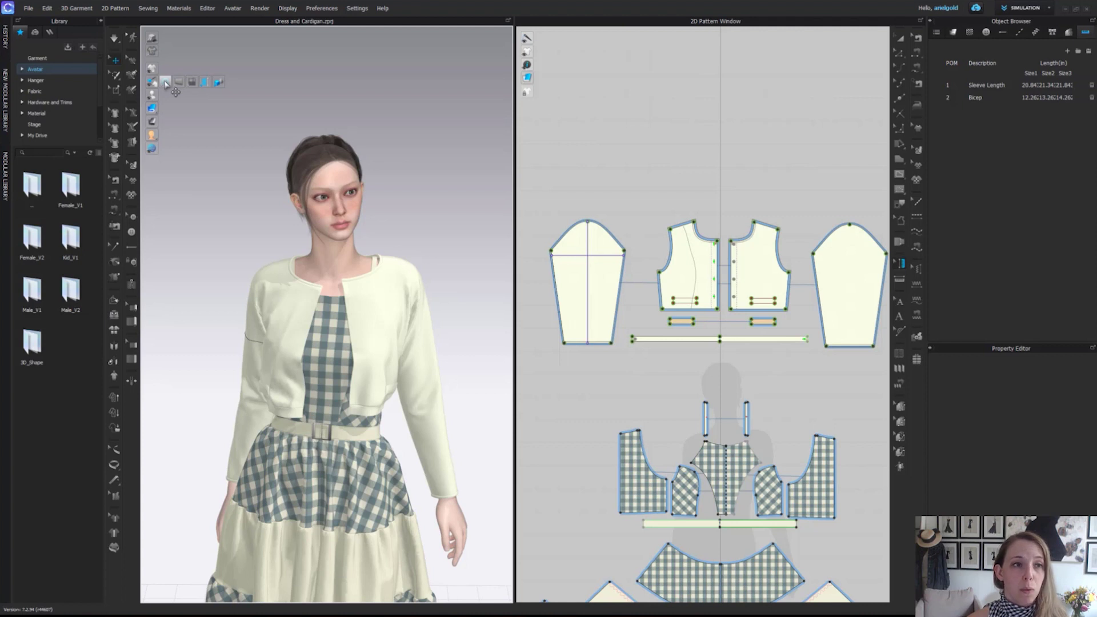
pyautogui.click(165, 83)
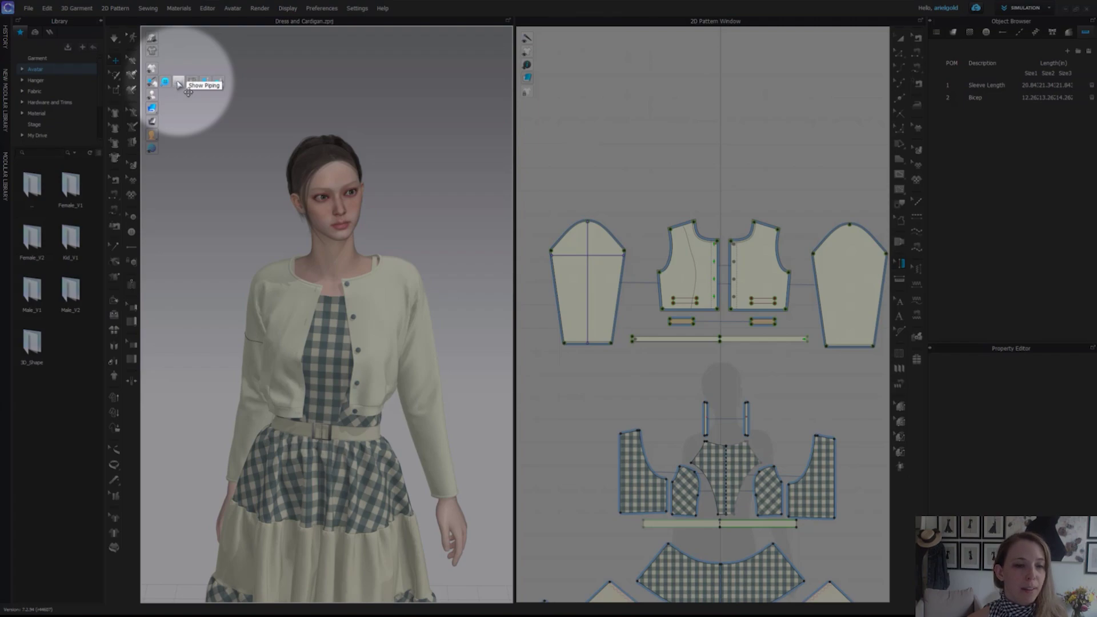
# Step: Select the cardigan's pocket piece, focus on it, and turn on the piping display in the 3D window
pyautogui.moveTo(422, 381); pyautogui.dragTo(363, 391, button='right')
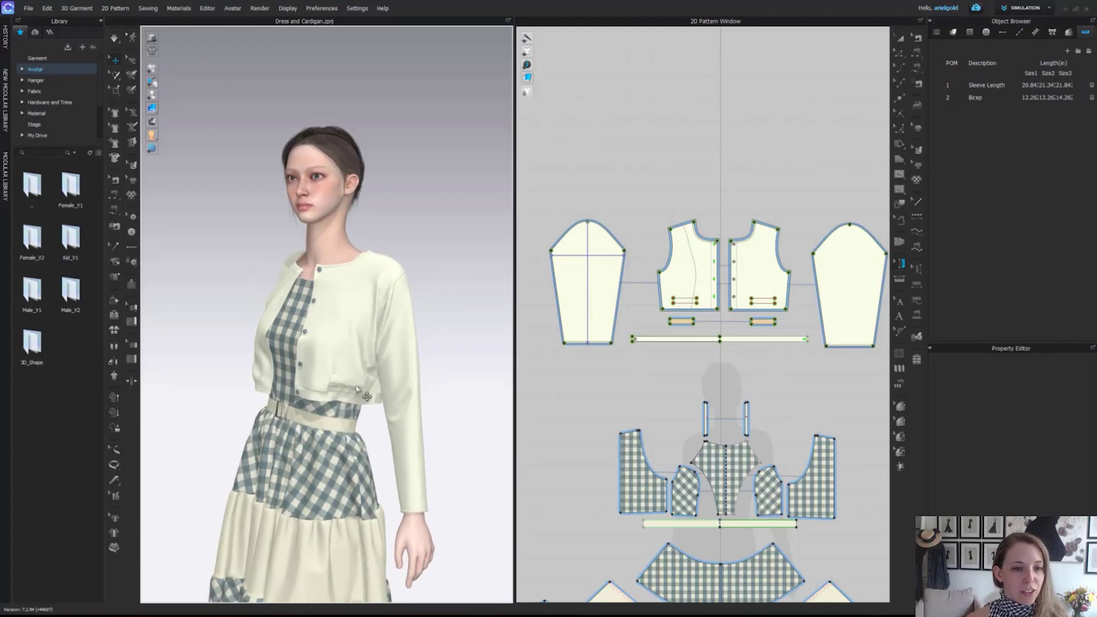
pyautogui.click(359, 389)
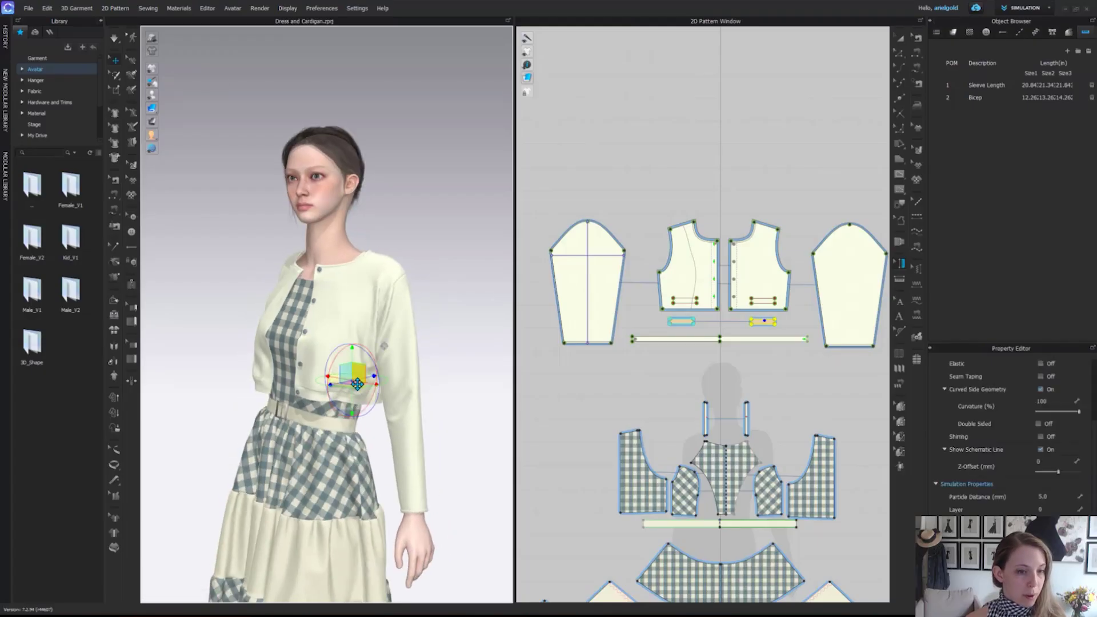
pyautogui.press('f')
pyautogui.moveTo(151, 98)
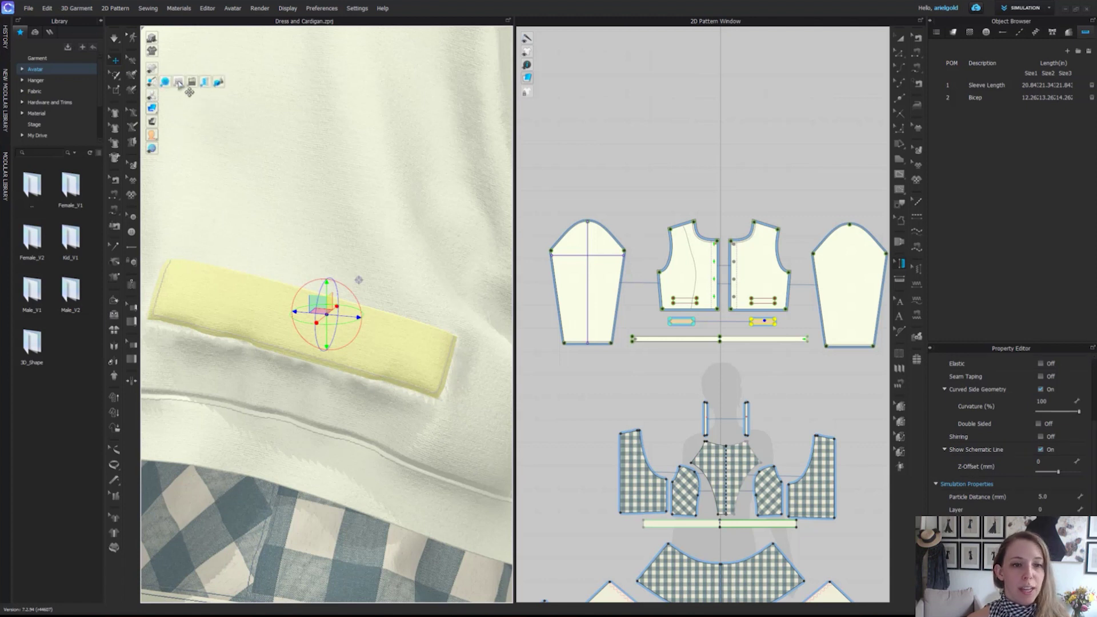
pyautogui.click(179, 83)
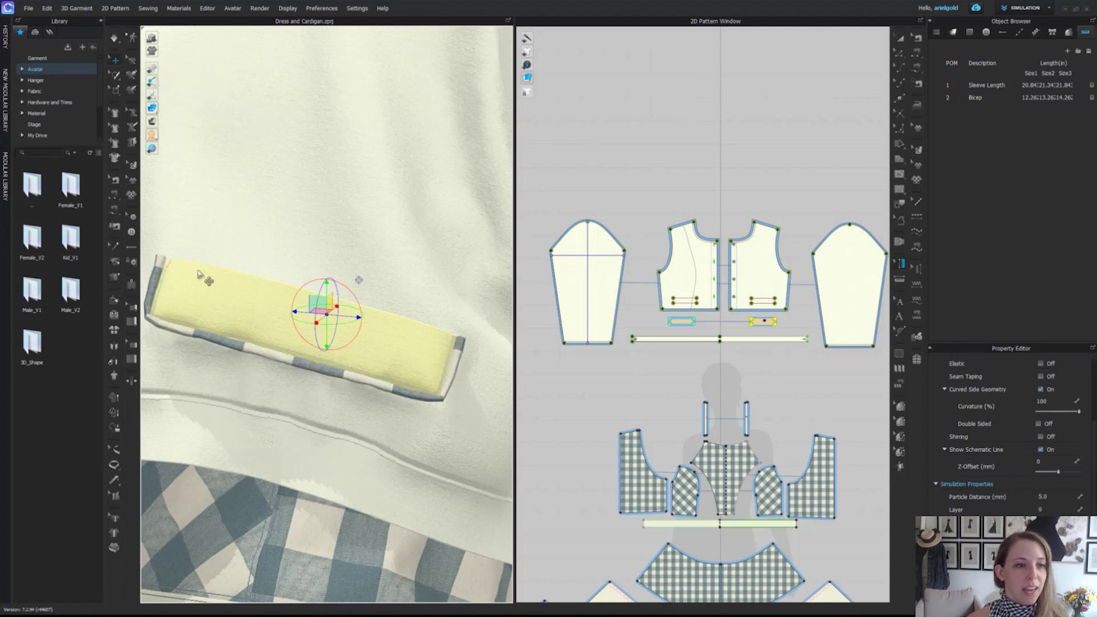
pyautogui.scroll(-3, 213, 280)
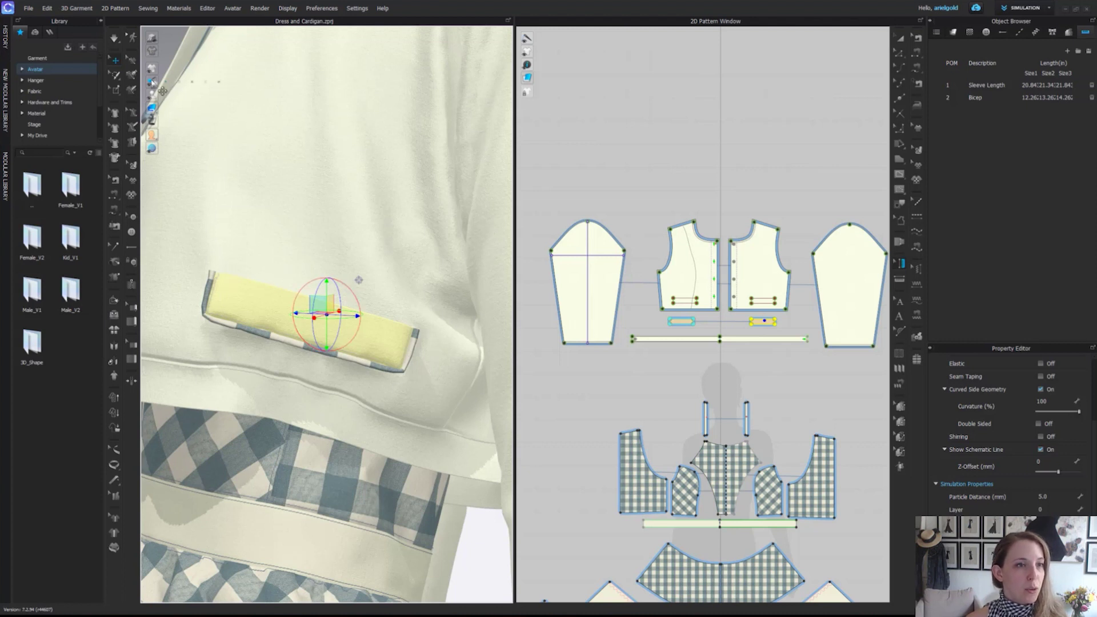
pyautogui.moveTo(153, 82)
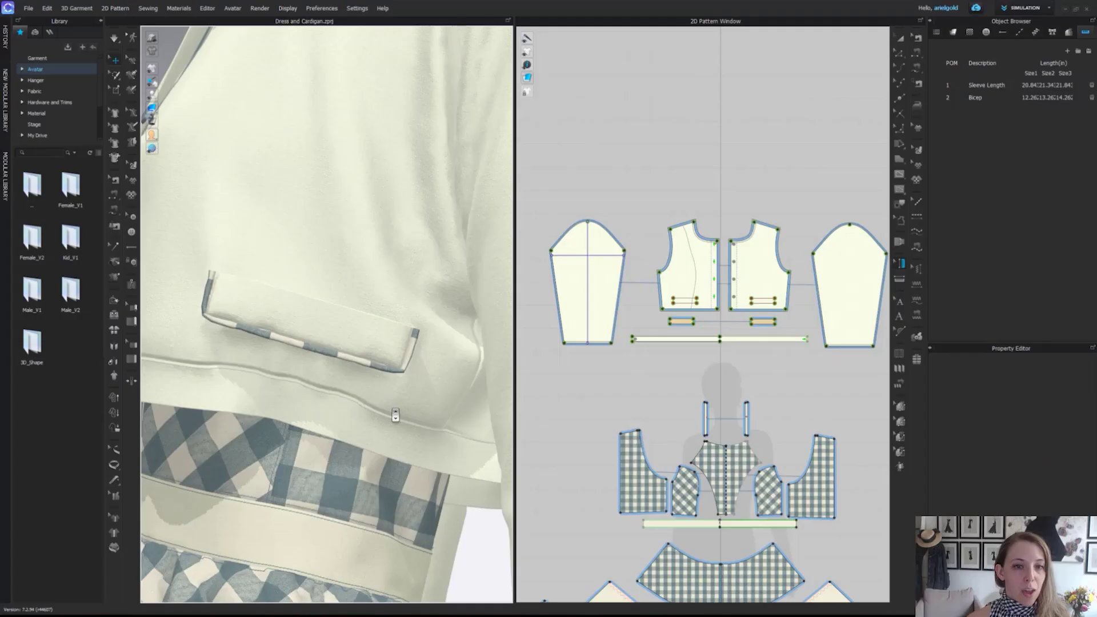
# Step: Display the orange highlight on the cardigan's pocket pieces in the 3D window and select a pocket piece
pyautogui.scroll(-4, 394, 414)
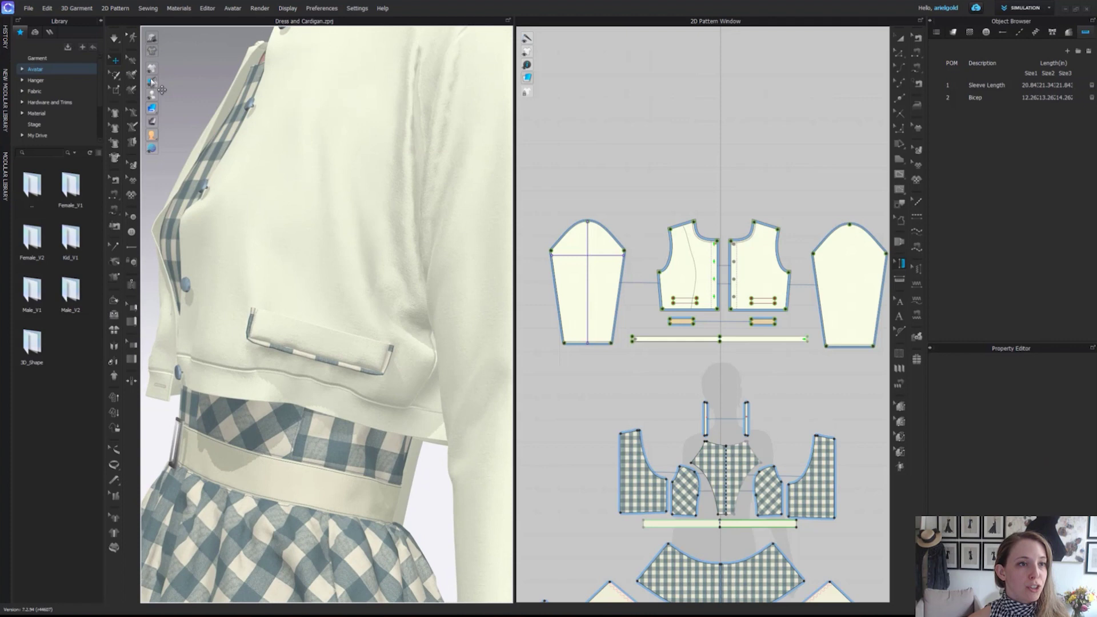
pyautogui.moveTo(154, 84)
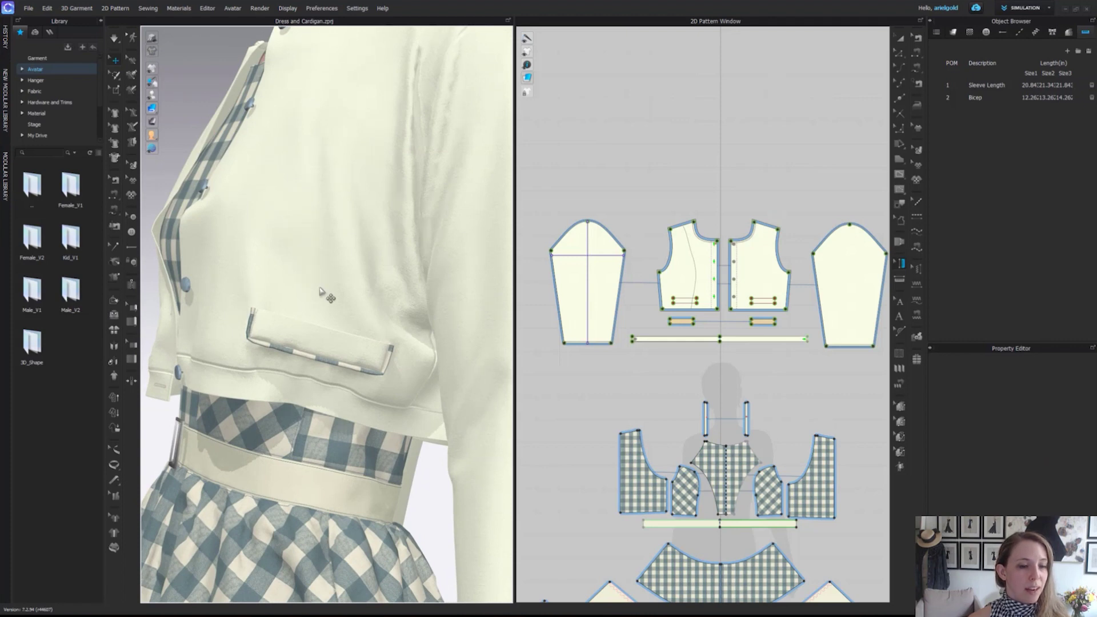
pyautogui.scroll(-6, 327, 294)
pyautogui.moveTo(441, 364); pyautogui.dragTo(417, 385, button='right')
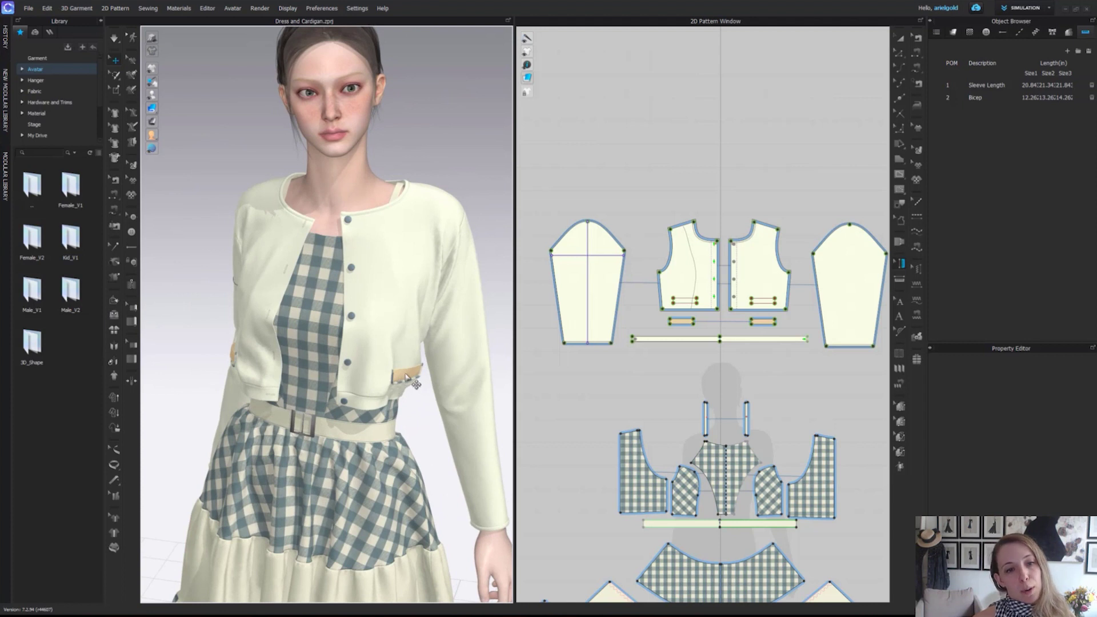
pyautogui.click(406, 375)
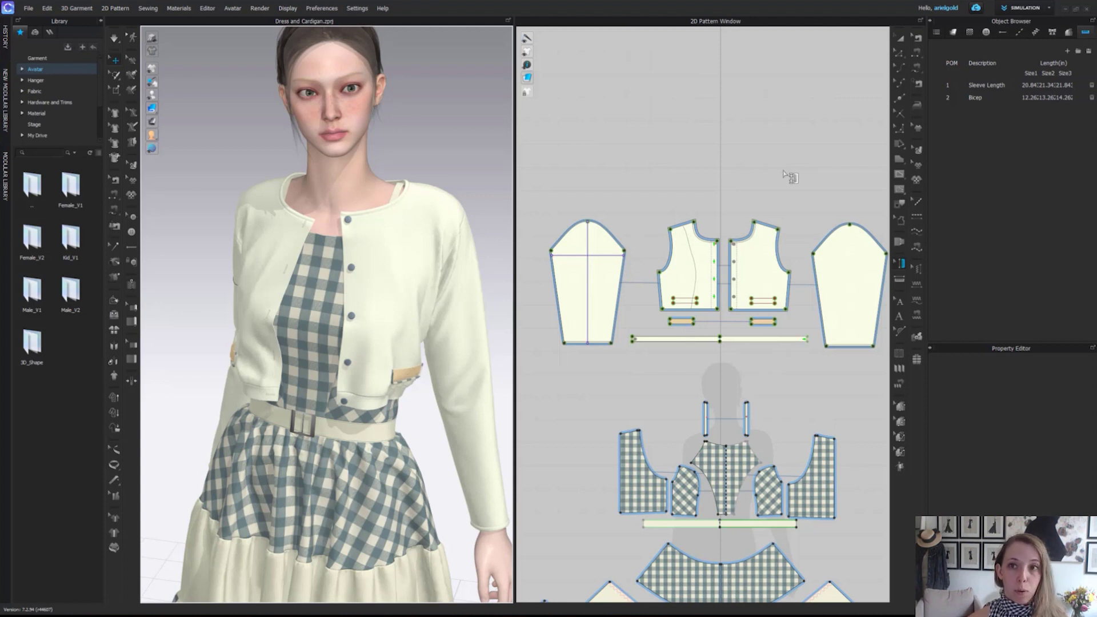
pyautogui.click(901, 38)
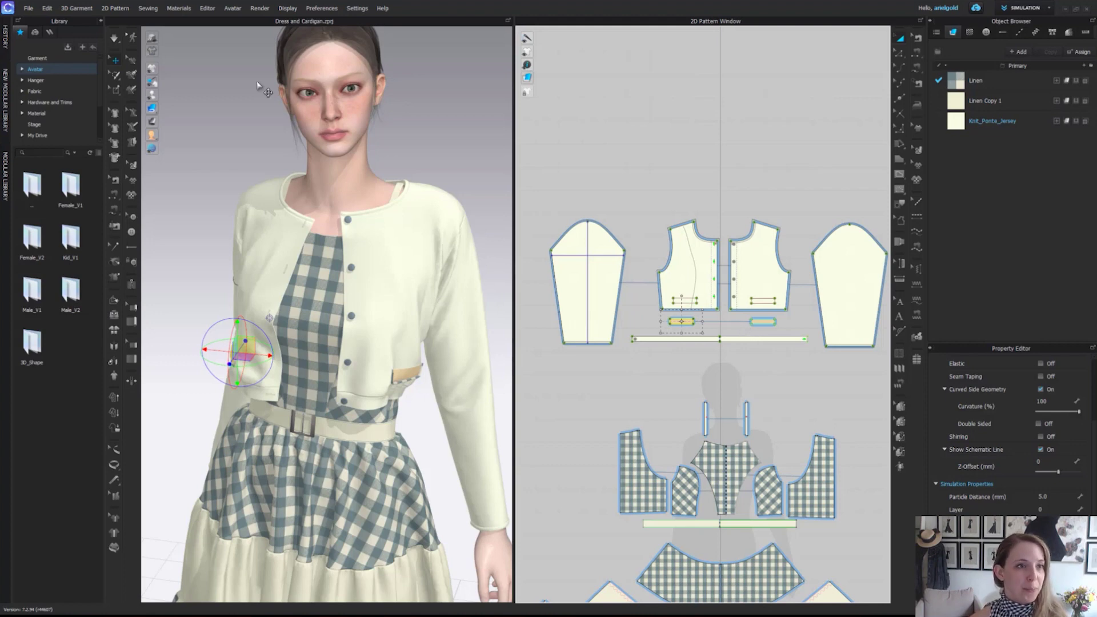
# Step: Examine the skirt's tiers and seams up close, then toggle the last garment trim display option off and on
pyautogui.moveTo(438, 543); pyautogui.dragTo(308, 227, button='middle')
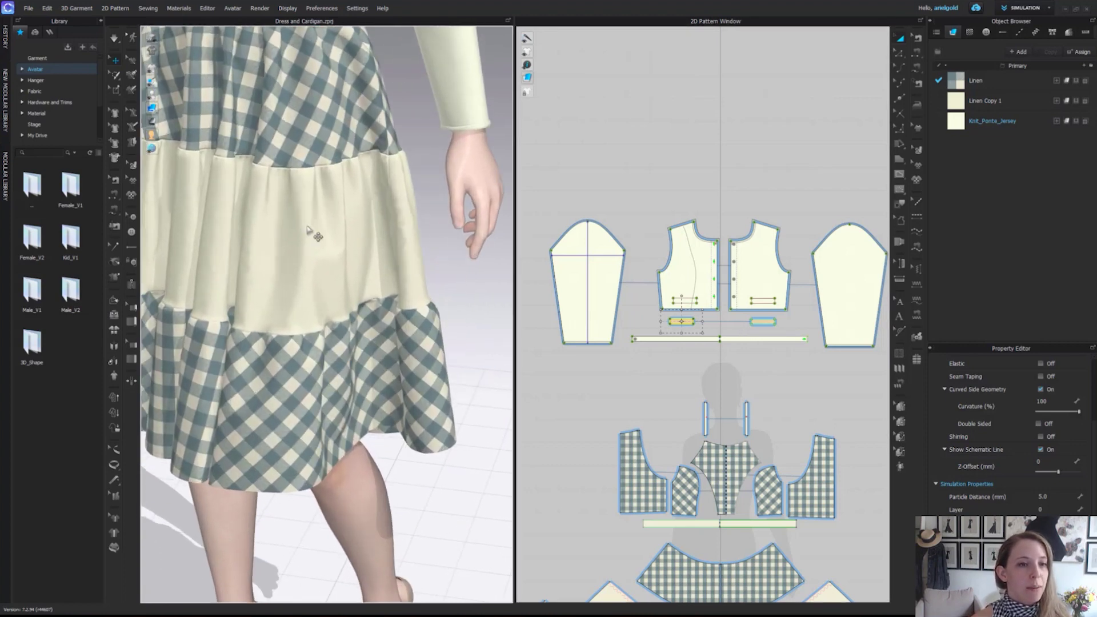
pyautogui.scroll(4, 328, 252)
pyautogui.scroll(2, 215, 76)
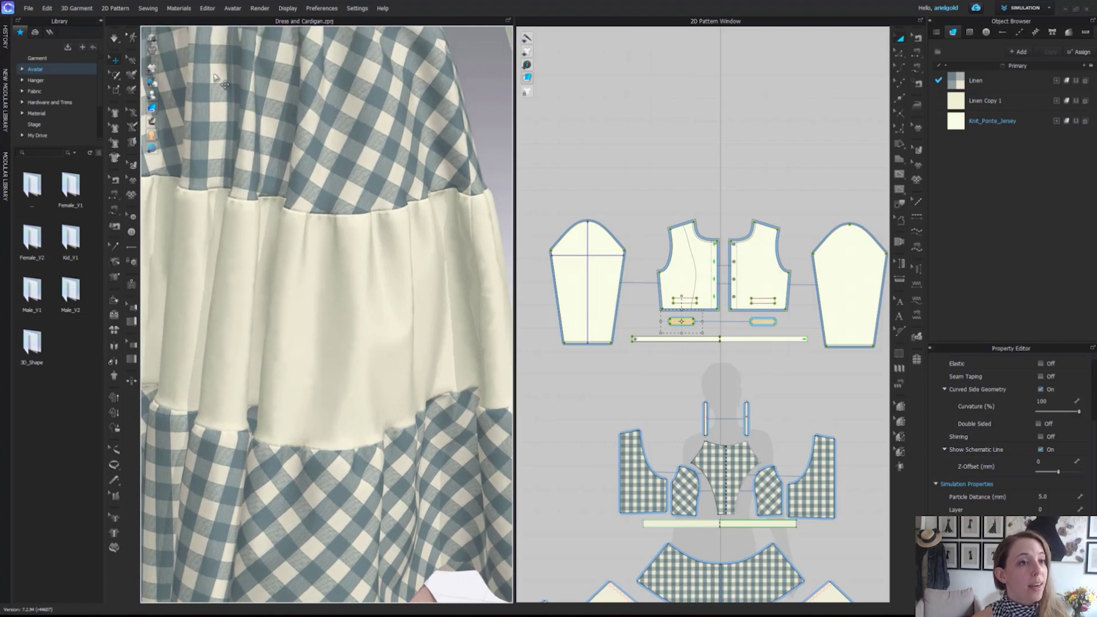
pyautogui.moveTo(153, 109)
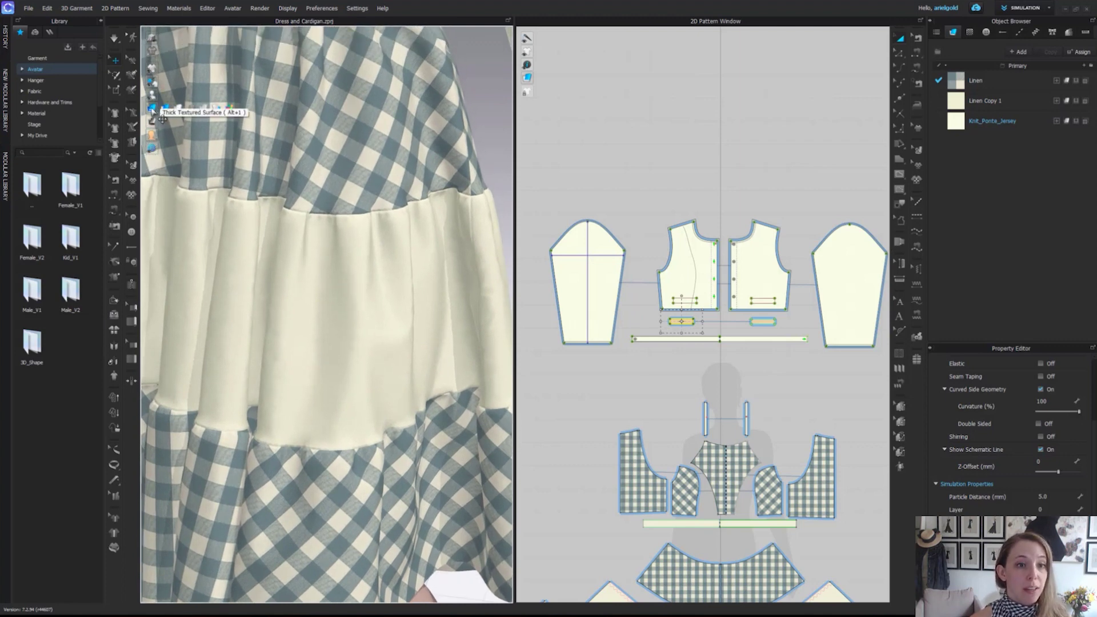
pyautogui.moveTo(152, 83)
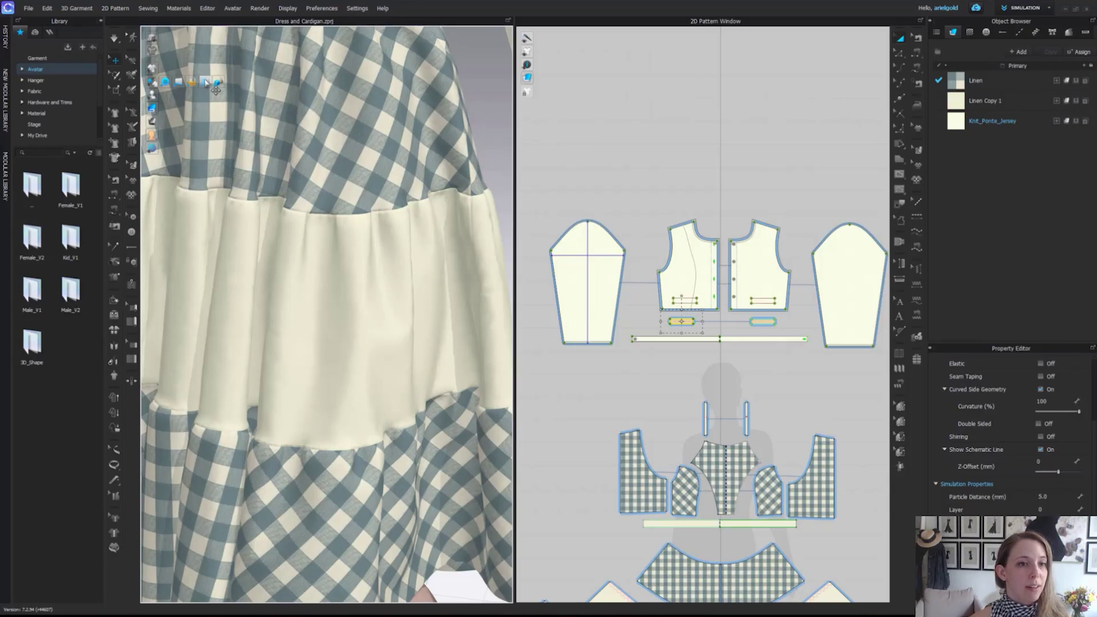
pyautogui.scroll(-4, 248, 156)
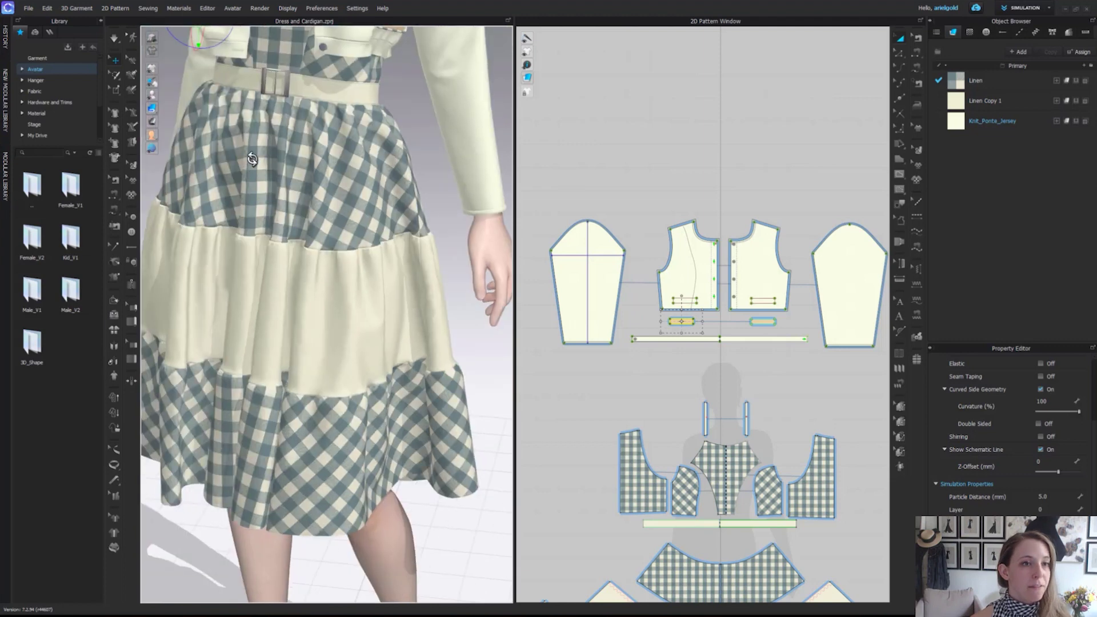
pyautogui.moveTo(248, 157); pyautogui.dragTo(256, 155, button='right')
pyautogui.moveTo(275, 123); pyautogui.dragTo(279, 202, button='middle')
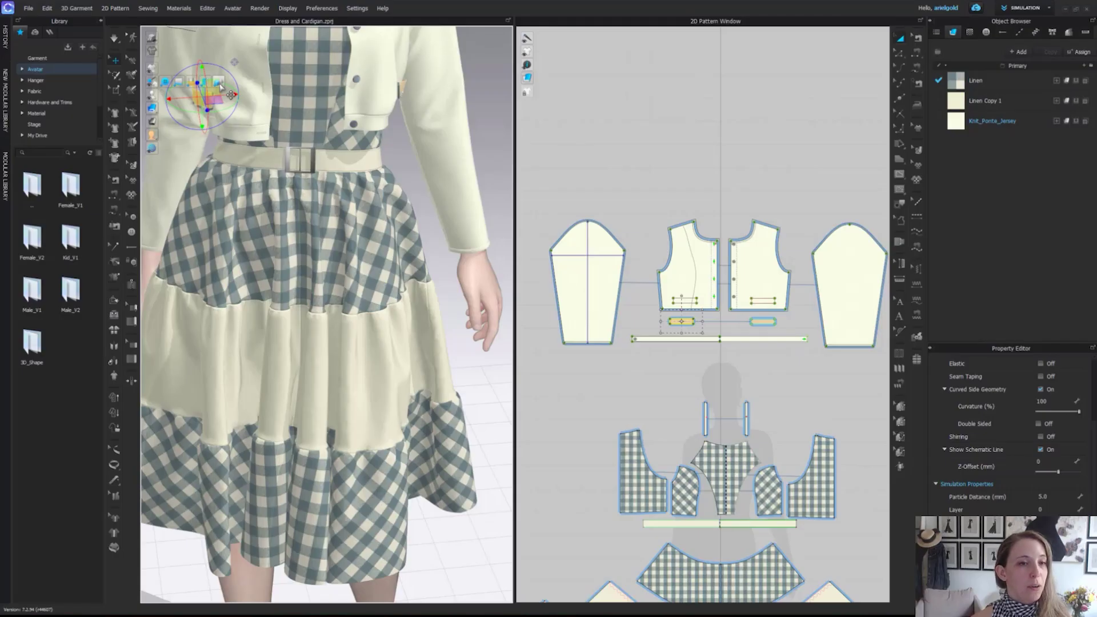
pyautogui.click(220, 85)
pyautogui.click(220, 84)
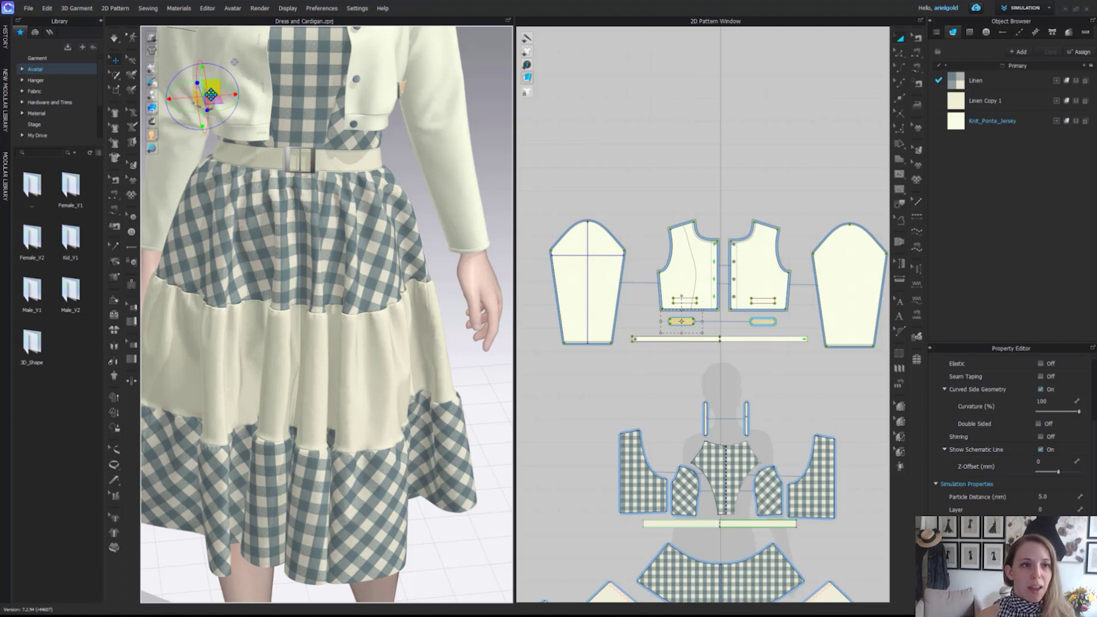
# Step: Show the full outfit from the front, then hide the avatar and show it again
pyautogui.press('2')
pyautogui.scroll(3, 332, 162)
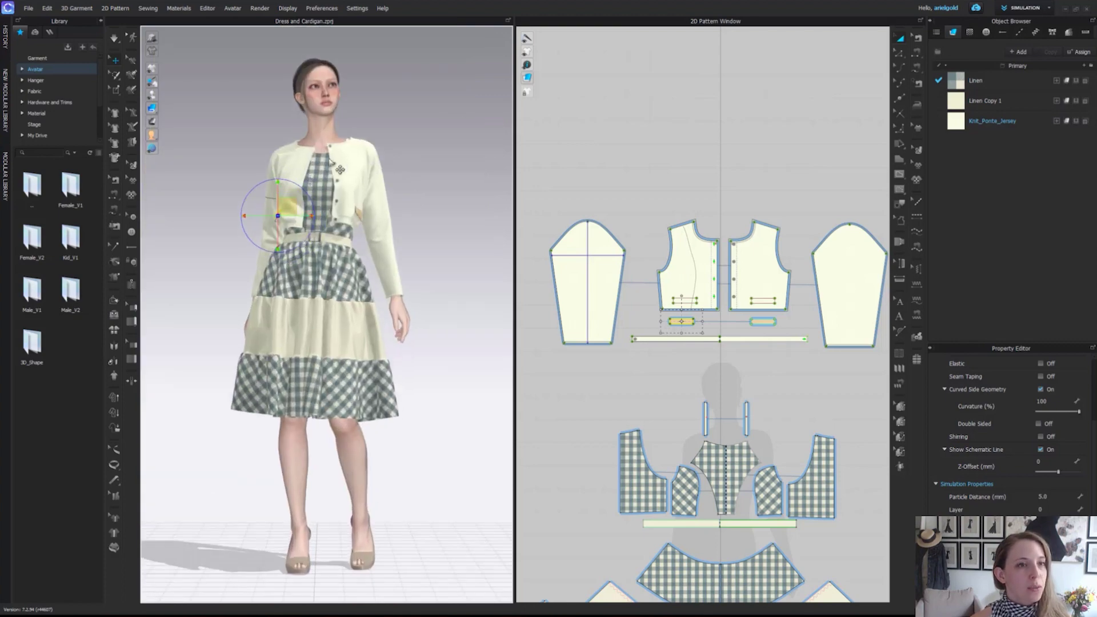
pyautogui.moveTo(153, 95)
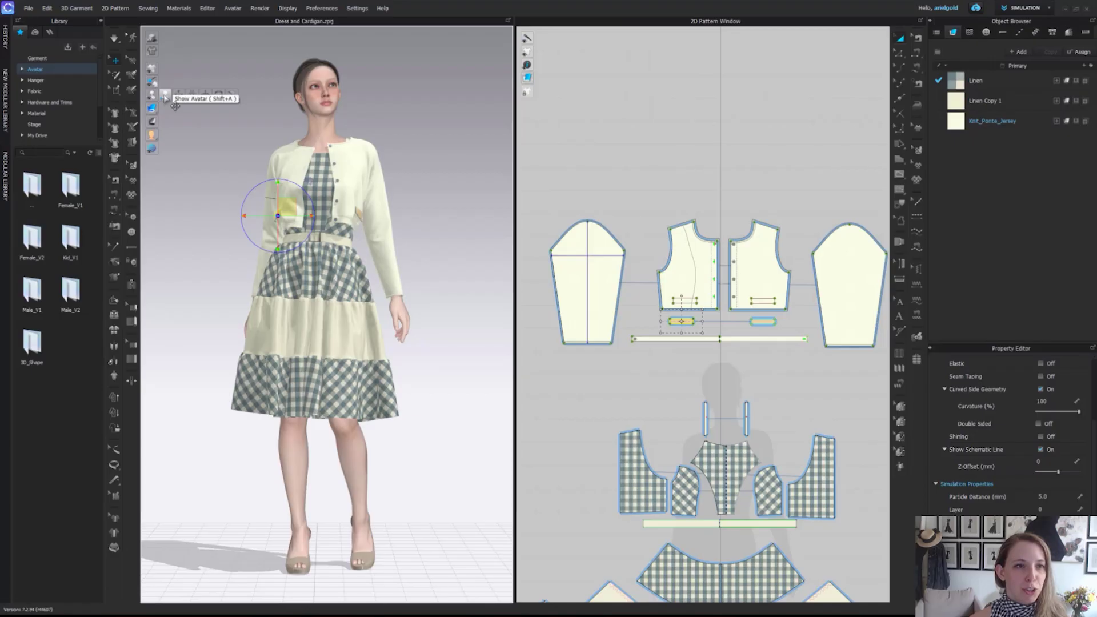
pyautogui.click(165, 97)
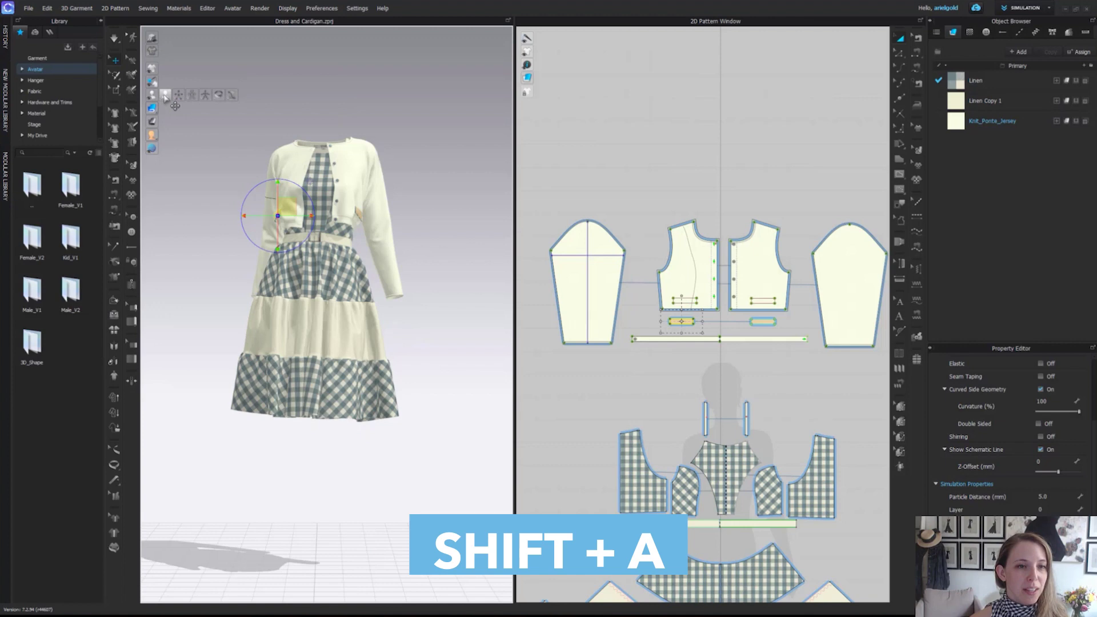
pyautogui.click(165, 97)
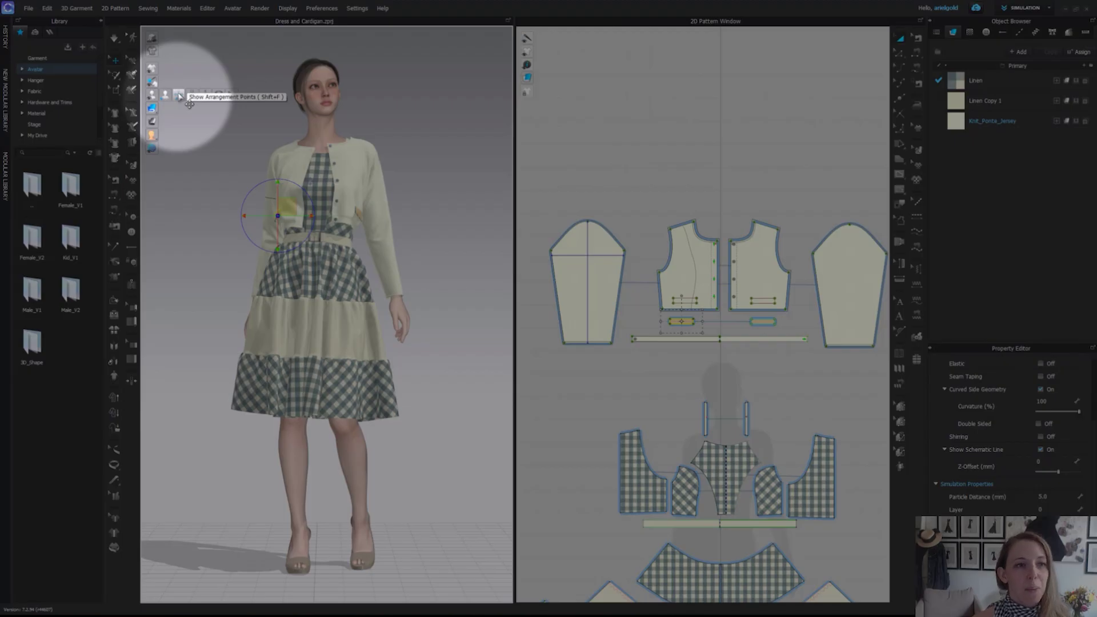
# Step: Show the avatar's arrangement points and bounding volumes, examine them around the body, and hide both again
pyautogui.click(179, 96)
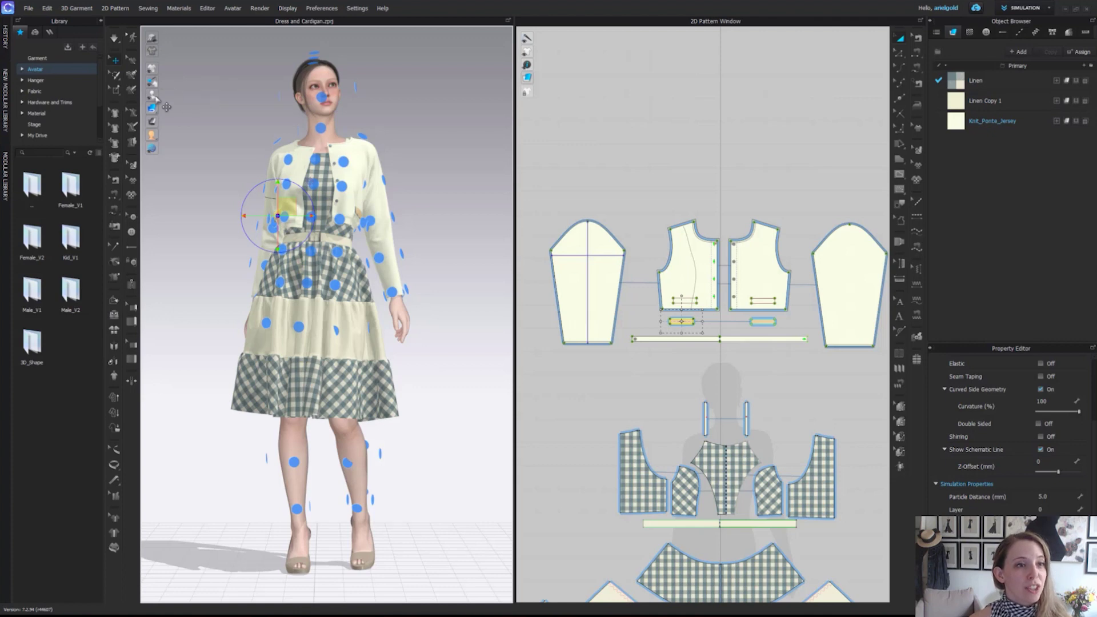
pyautogui.moveTo(153, 95)
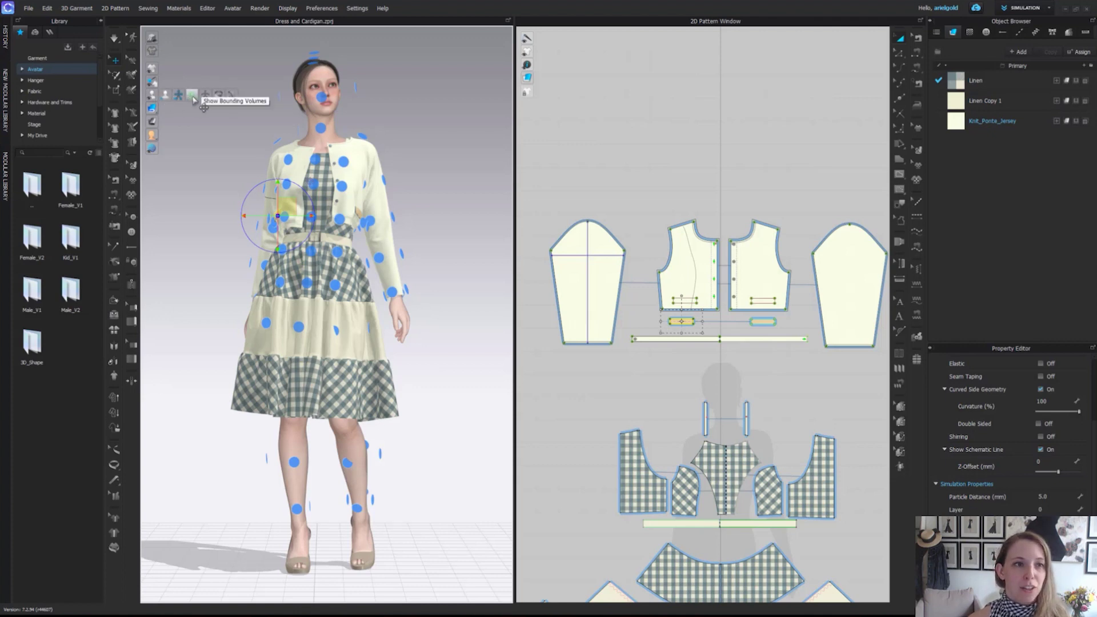
pyautogui.click(193, 97)
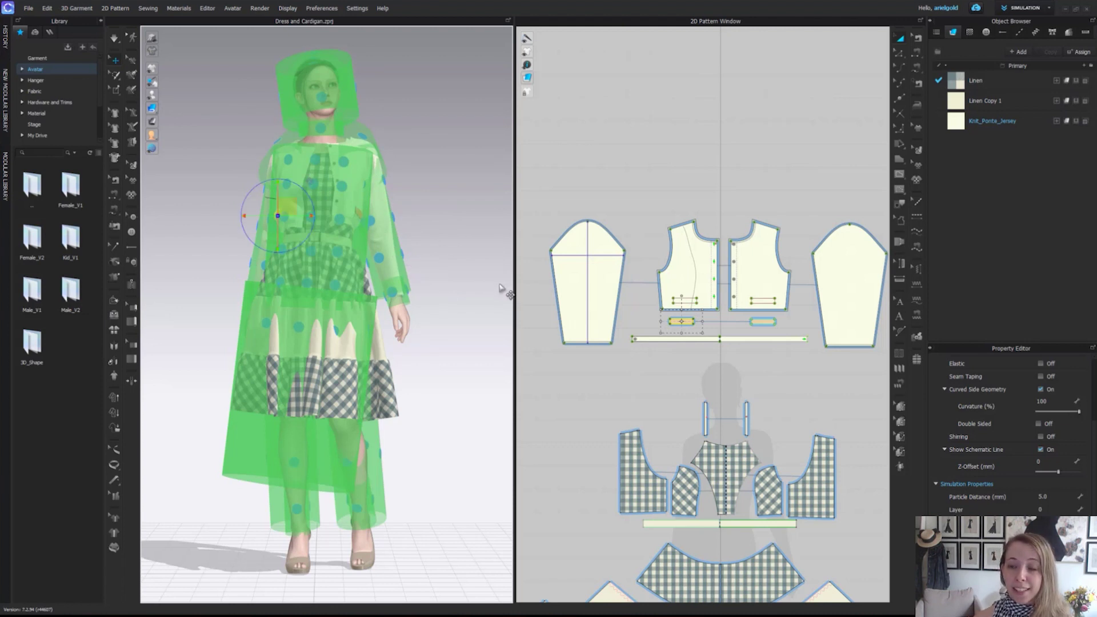
pyautogui.moveTo(501, 289); pyautogui.dragTo(376, 232, button='right')
pyautogui.click(403, 241)
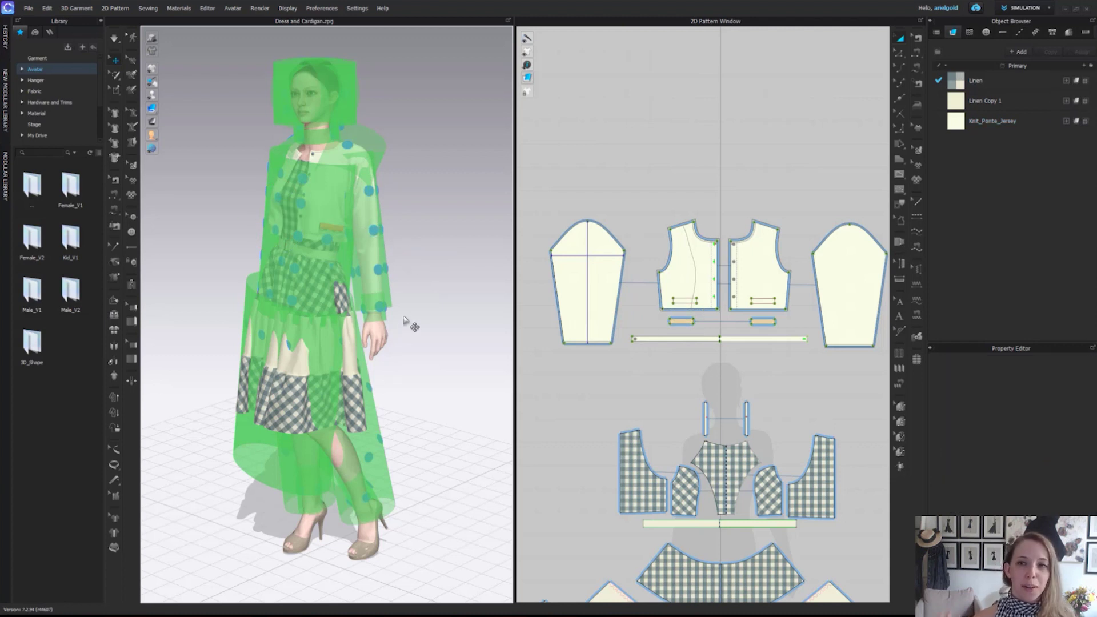
pyautogui.click(206, 98)
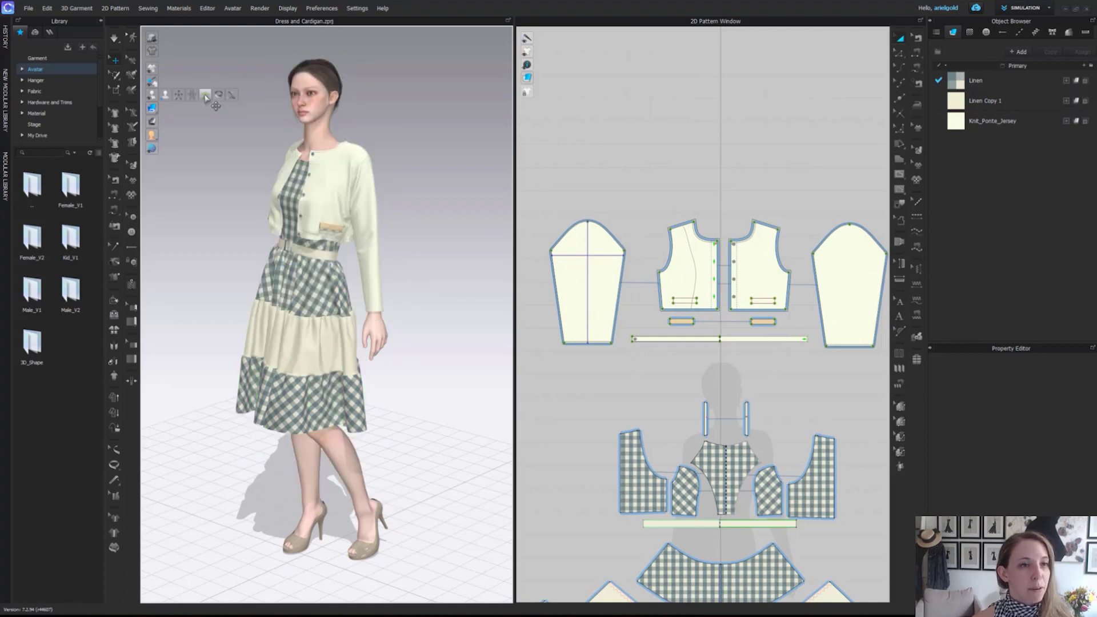
# Step: Show the avatar's X-Ray joints, select the ankle joint, and return to the normal avatar display
pyautogui.click(206, 98)
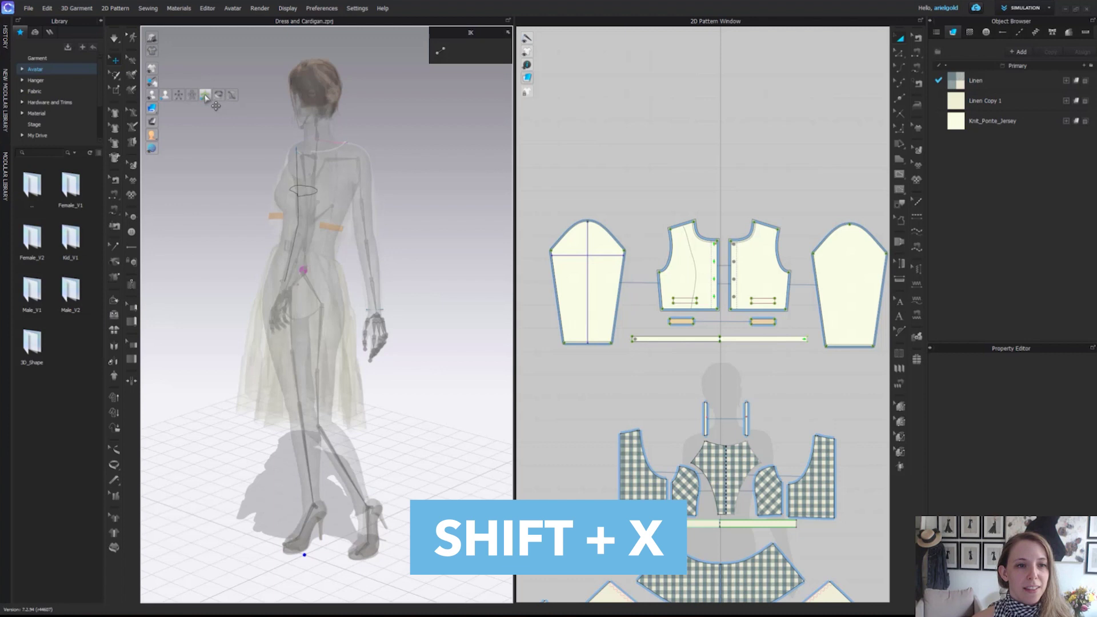
pyautogui.click(367, 508)
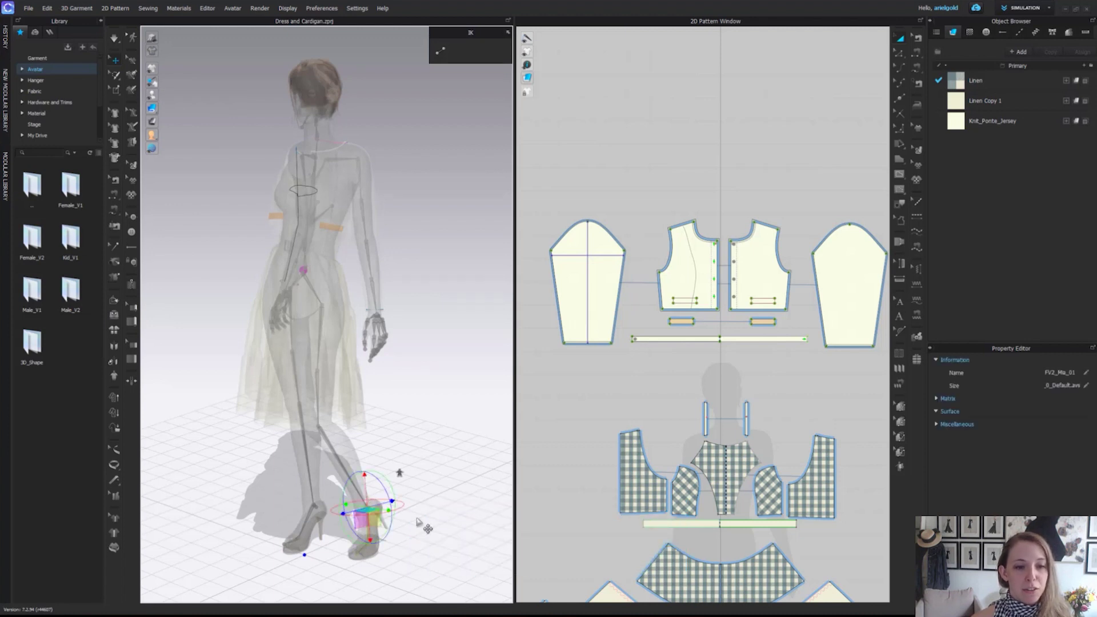
pyautogui.moveTo(152, 95)
pyautogui.click(219, 95)
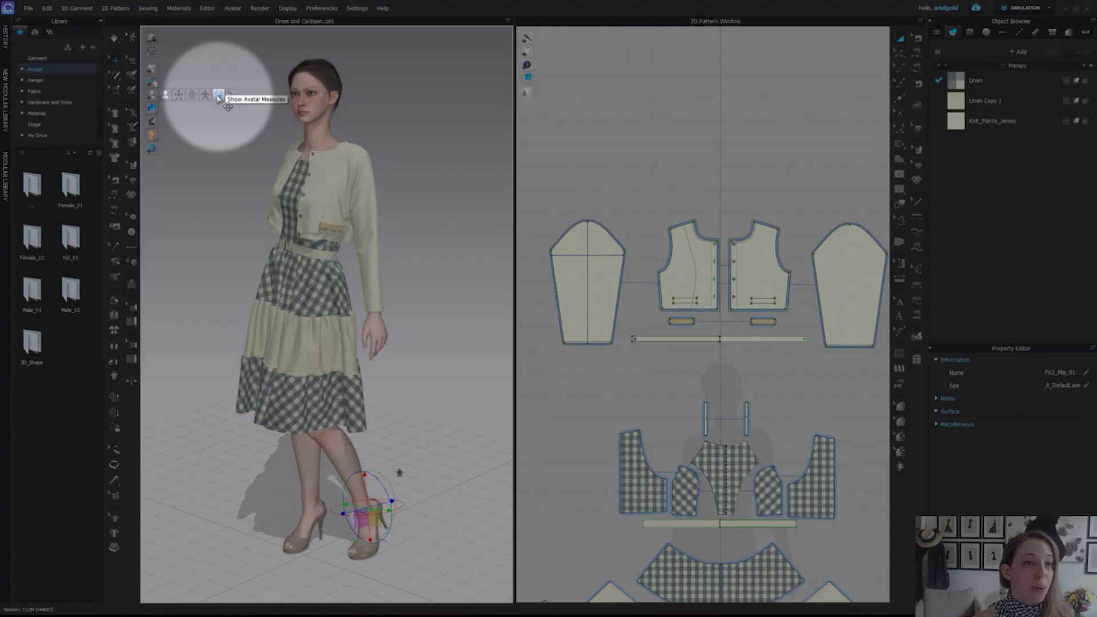
# Step: Turn on the avatar's measurement lines and examine them from the front
pyautogui.click(218, 96)
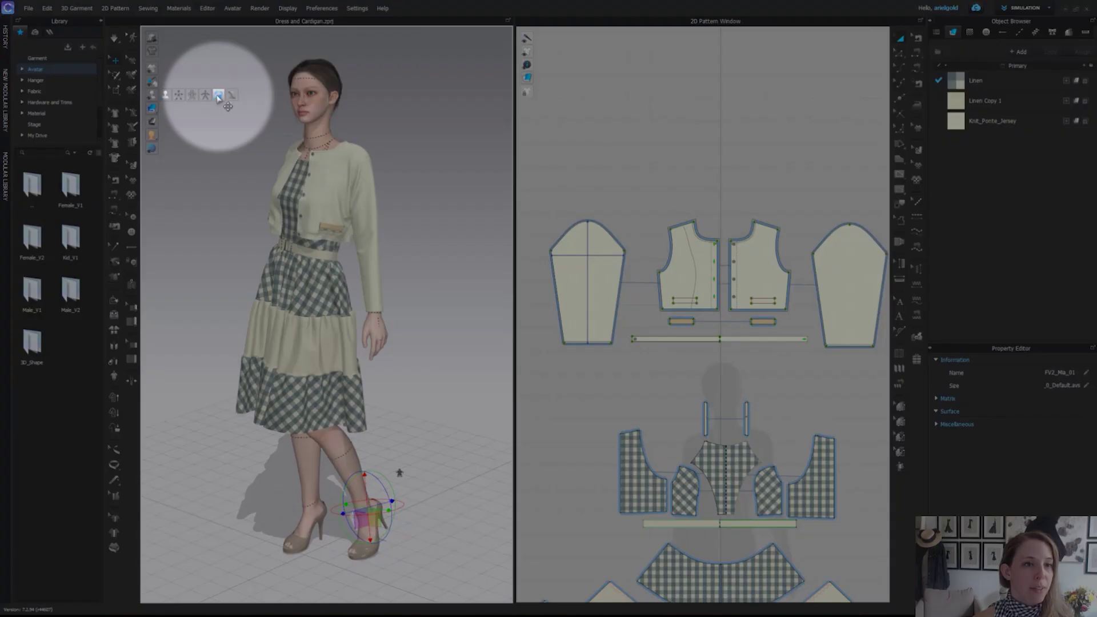
pyautogui.moveTo(327, 166); pyautogui.dragTo(395, 188, button='right')
pyautogui.click(431, 190)
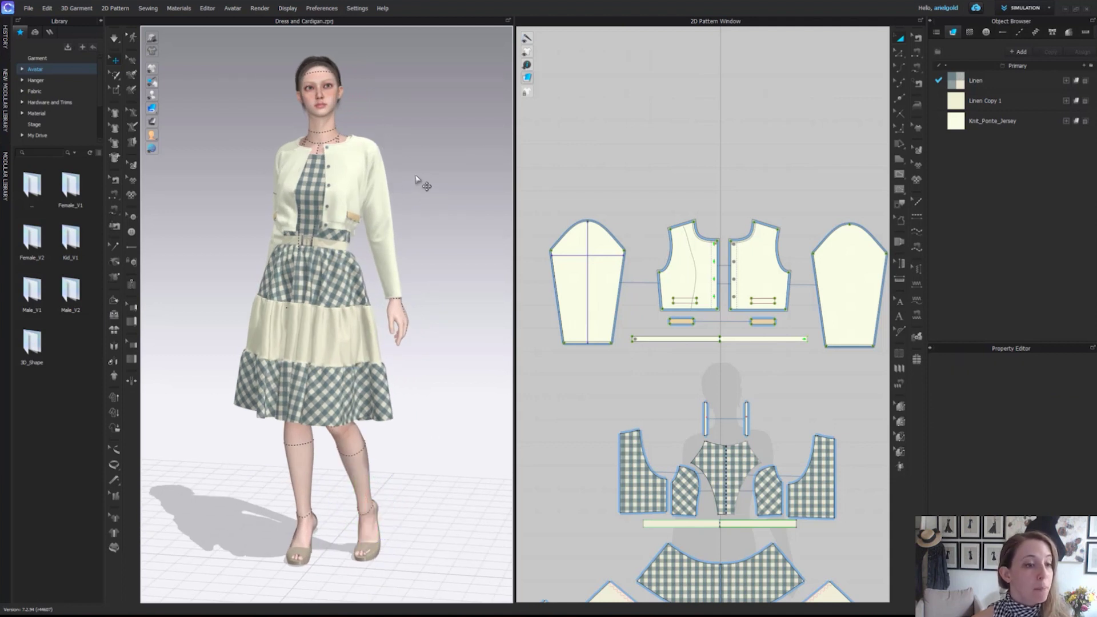
# Step: Show the 3D Pen (Avatar) lines and examine the line on the avatar's upper chest
pyautogui.click(114, 480)
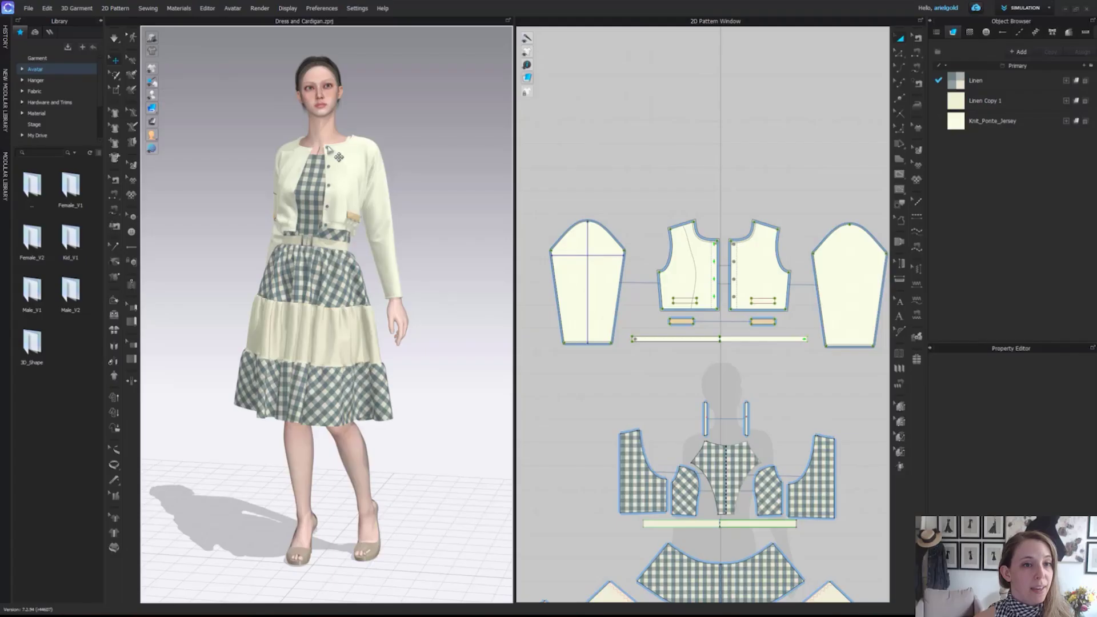
pyautogui.scroll(5, 371, 264)
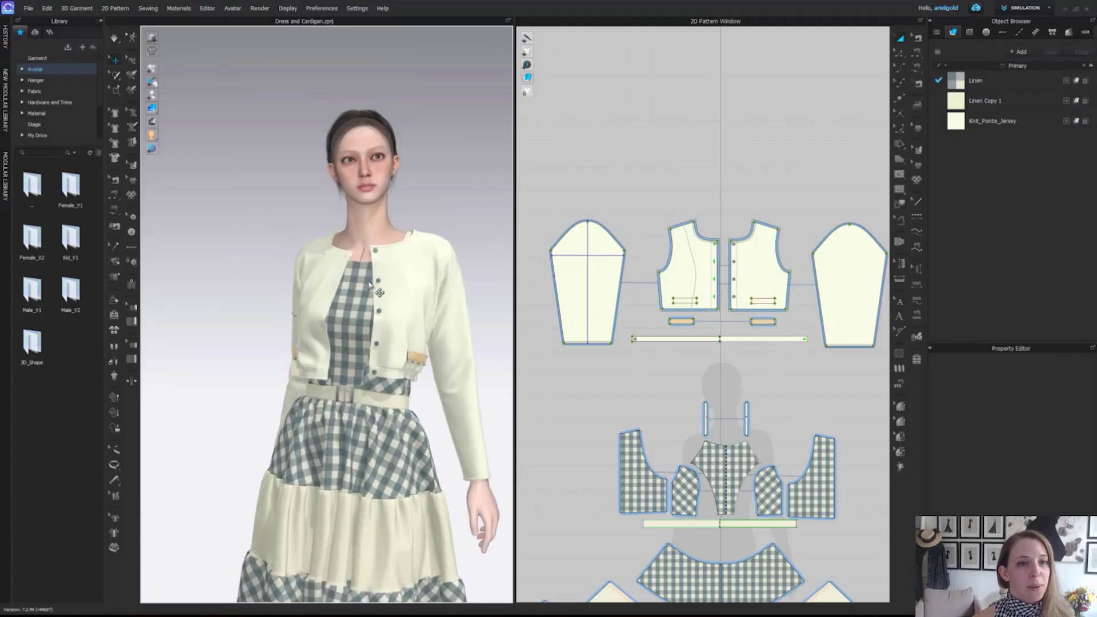
pyautogui.scroll(4, 370, 264)
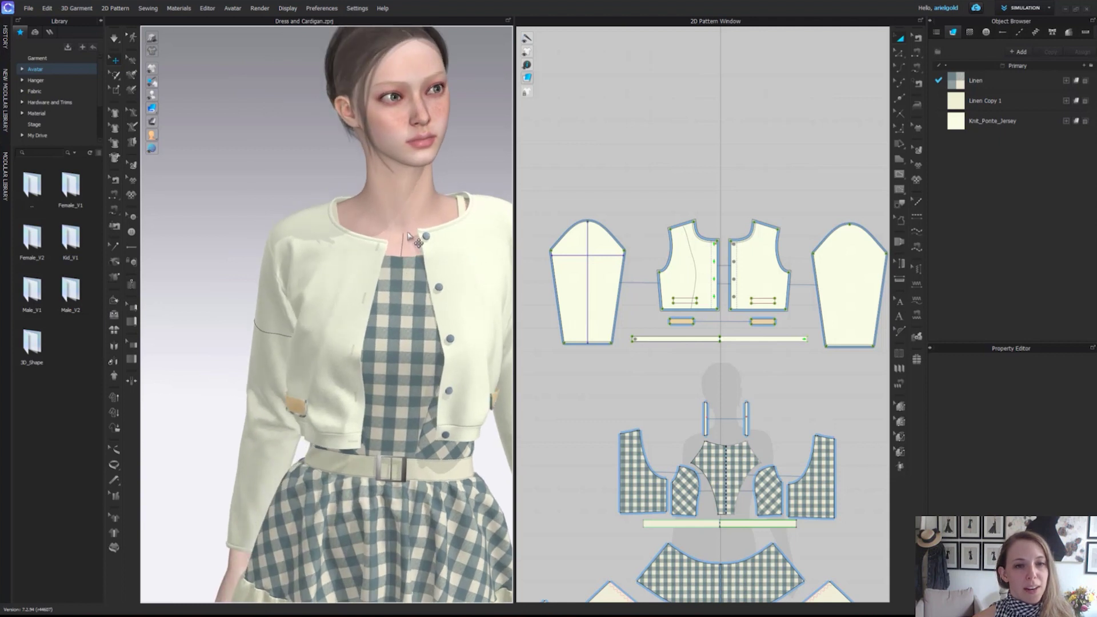
pyautogui.press('ctrl')
pyautogui.press('ctrl')
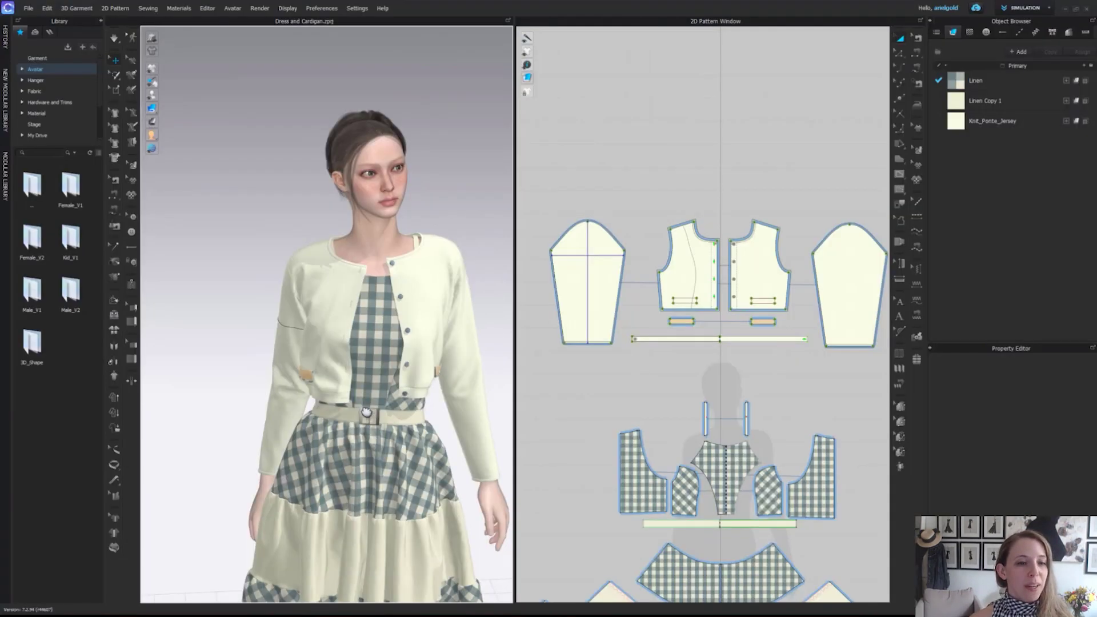
# Step: Compare the garment's Thick Textured Surface and Textured Surface displays close up at the cardigan's front neckline
pyautogui.moveTo(351, 412); pyautogui.dragTo(343, 328, button='middle')
pyautogui.scroll(-1, 343, 328)
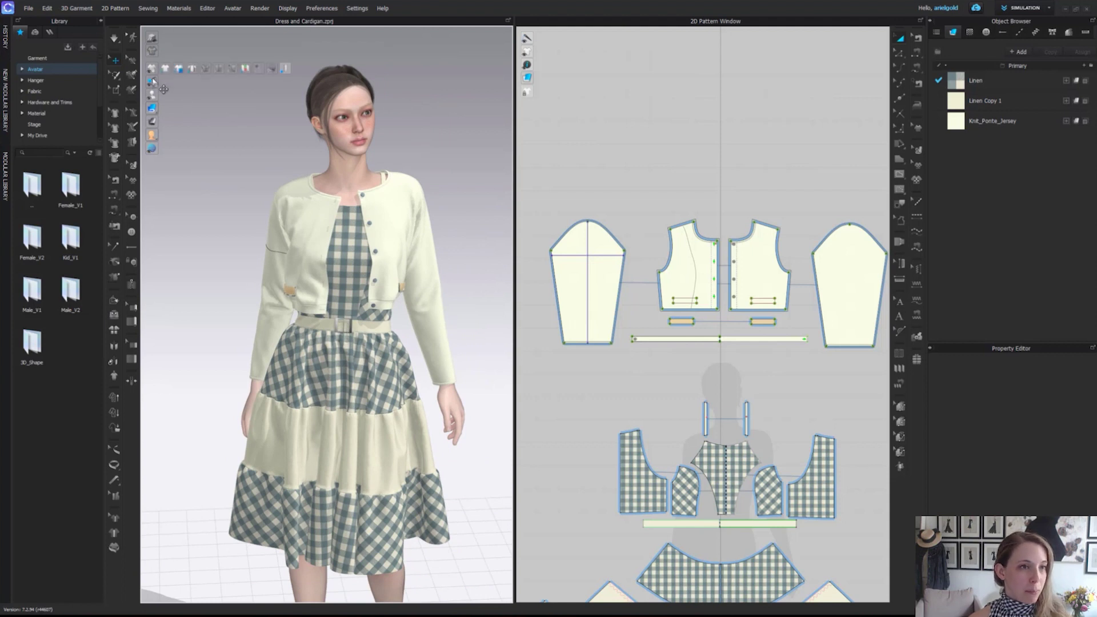
pyautogui.moveTo(246, 190); pyautogui.dragTo(199, 183, button='right')
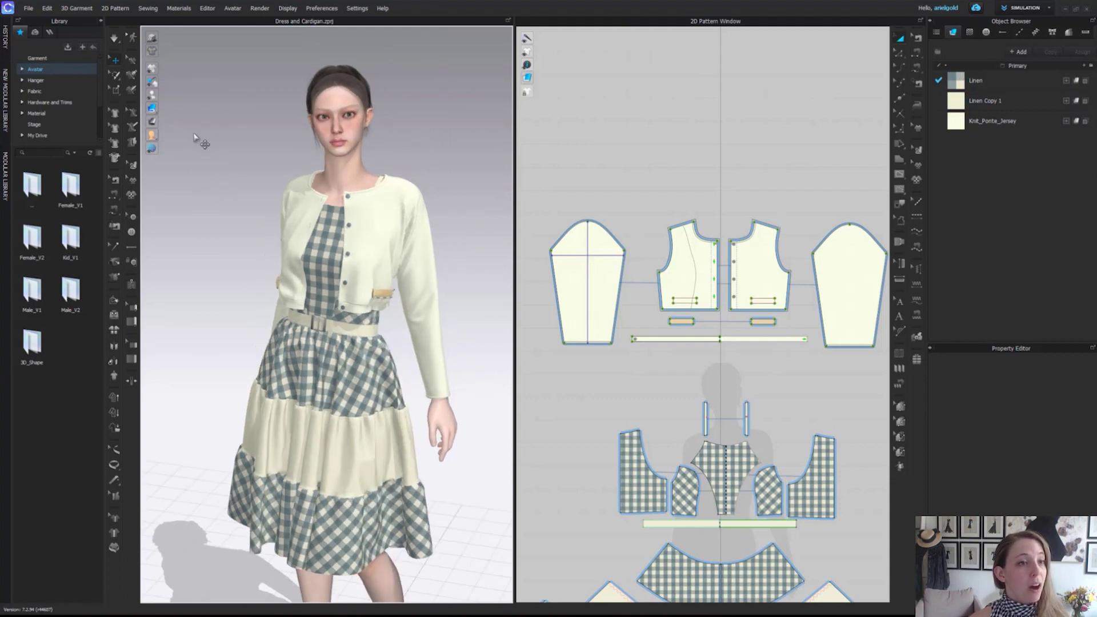
pyautogui.moveTo(154, 107)
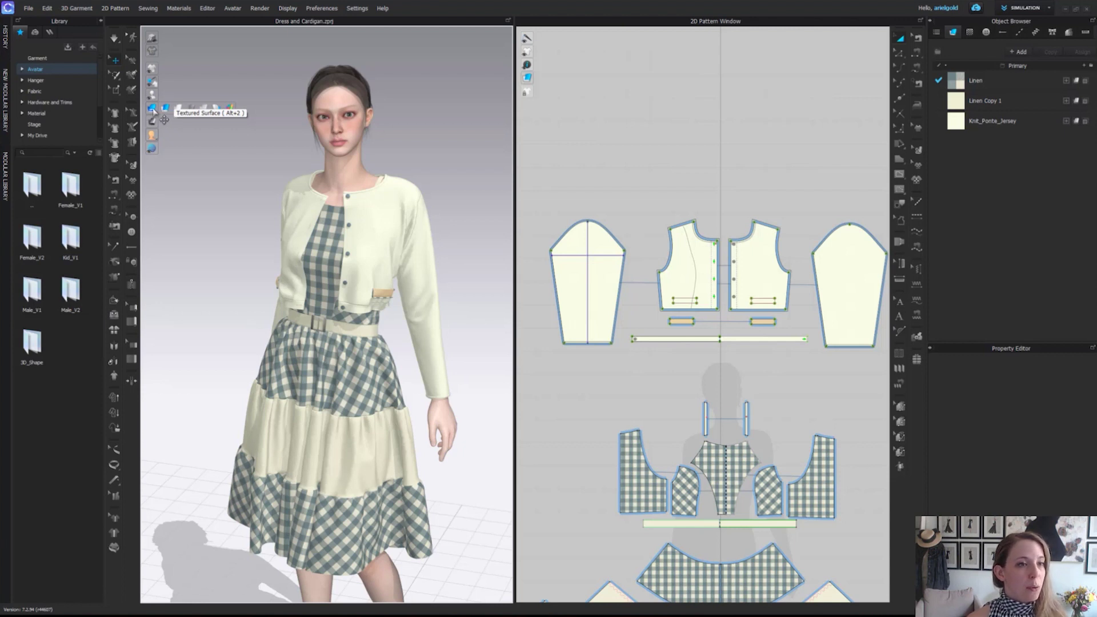
pyautogui.click(153, 112)
pyautogui.scroll(6, 441, 284)
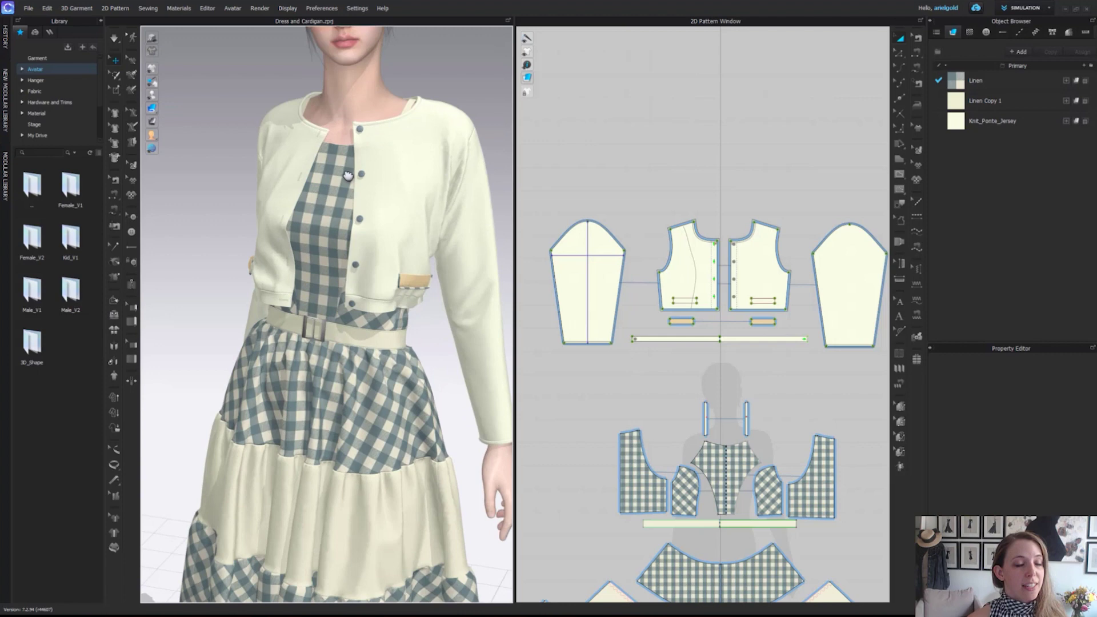
pyautogui.scroll(5, 441, 284)
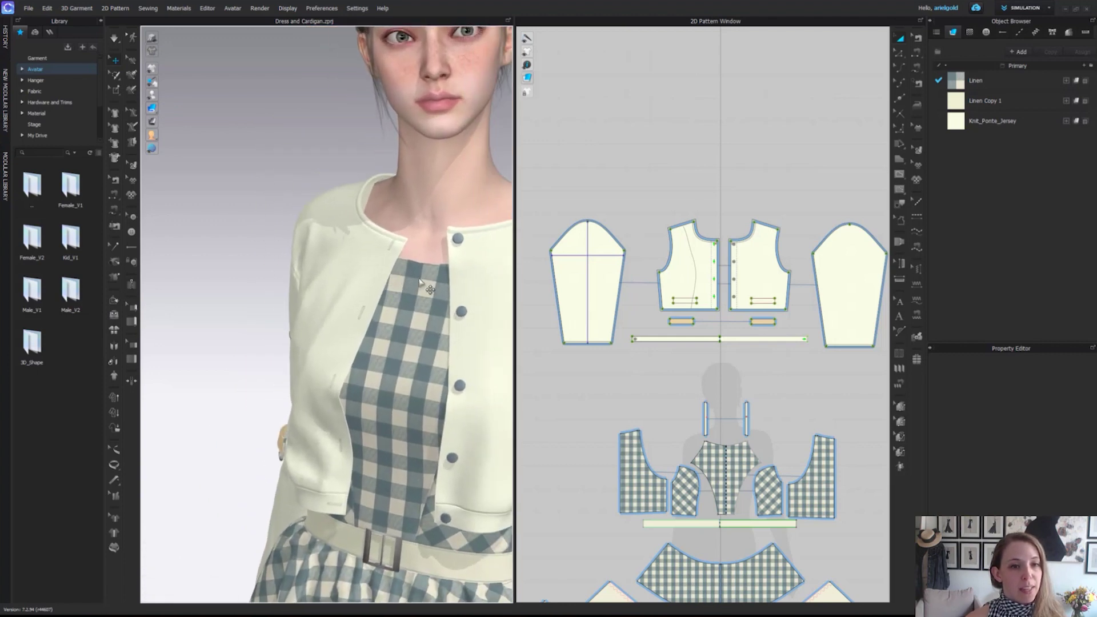
pyautogui.scroll(4, 350, 269)
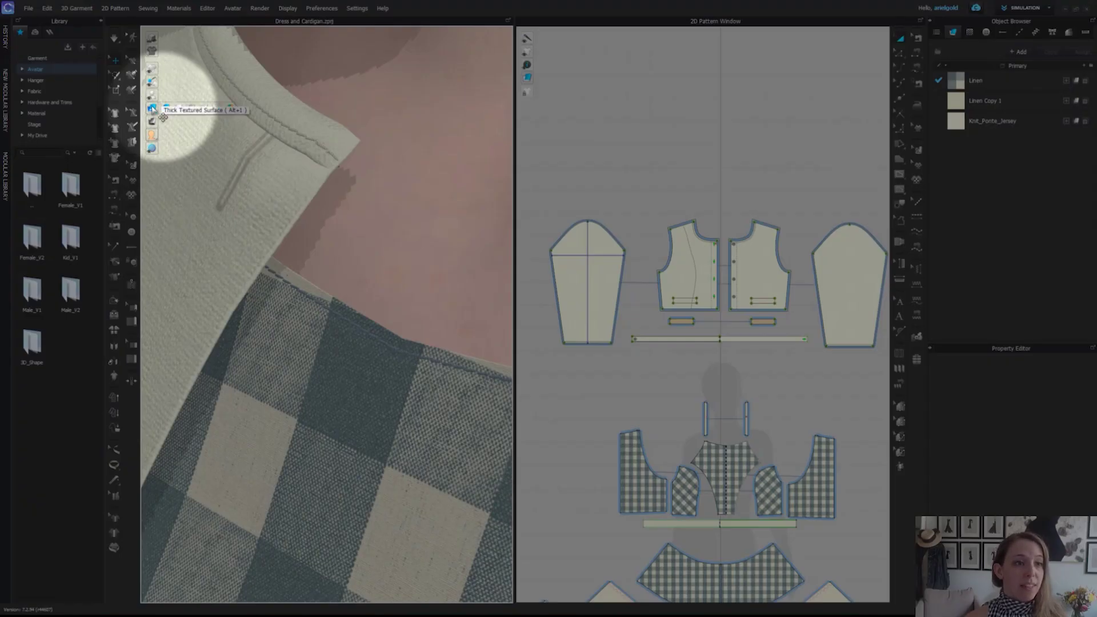
pyautogui.click(167, 109)
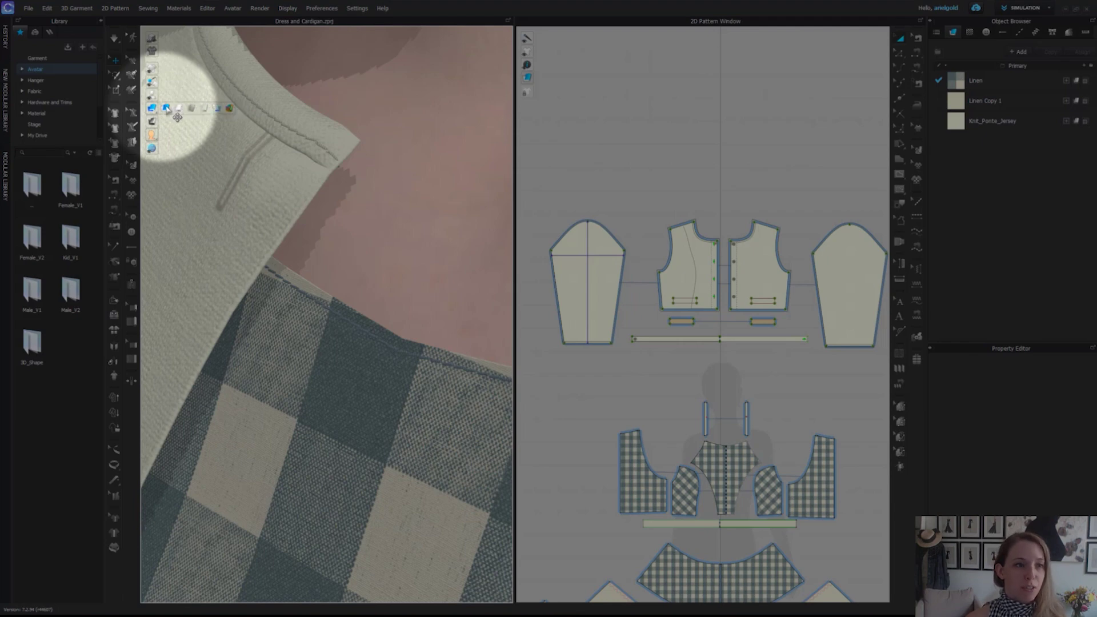
pyautogui.click(167, 108)
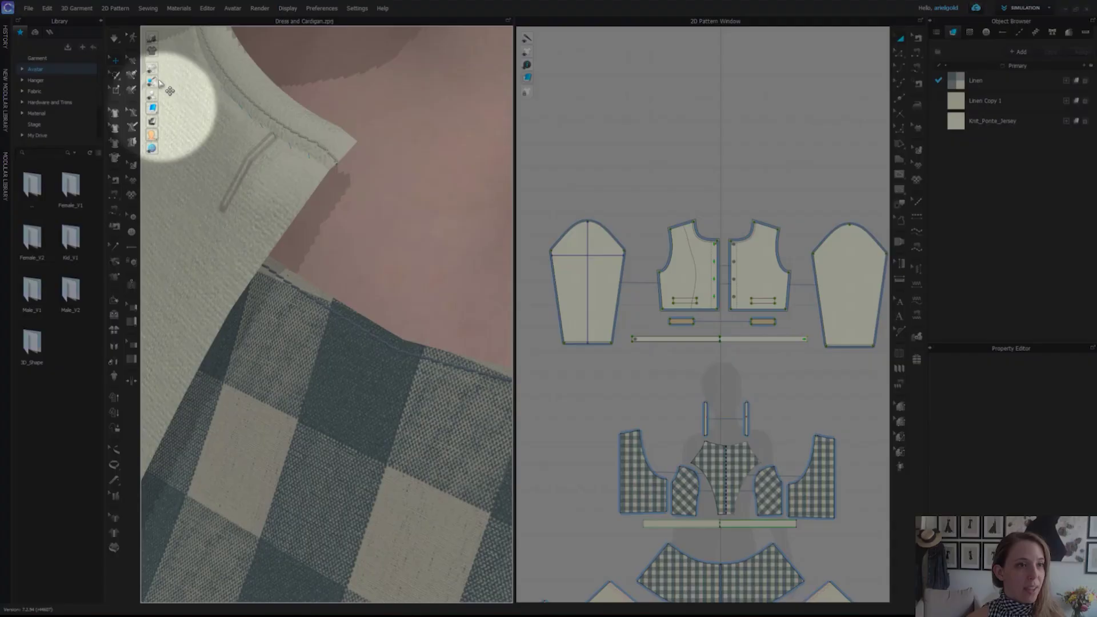
# Step: Hide the avatar, examine the inside back neck of the garment, and return to the full front view
pyautogui.click(156, 95)
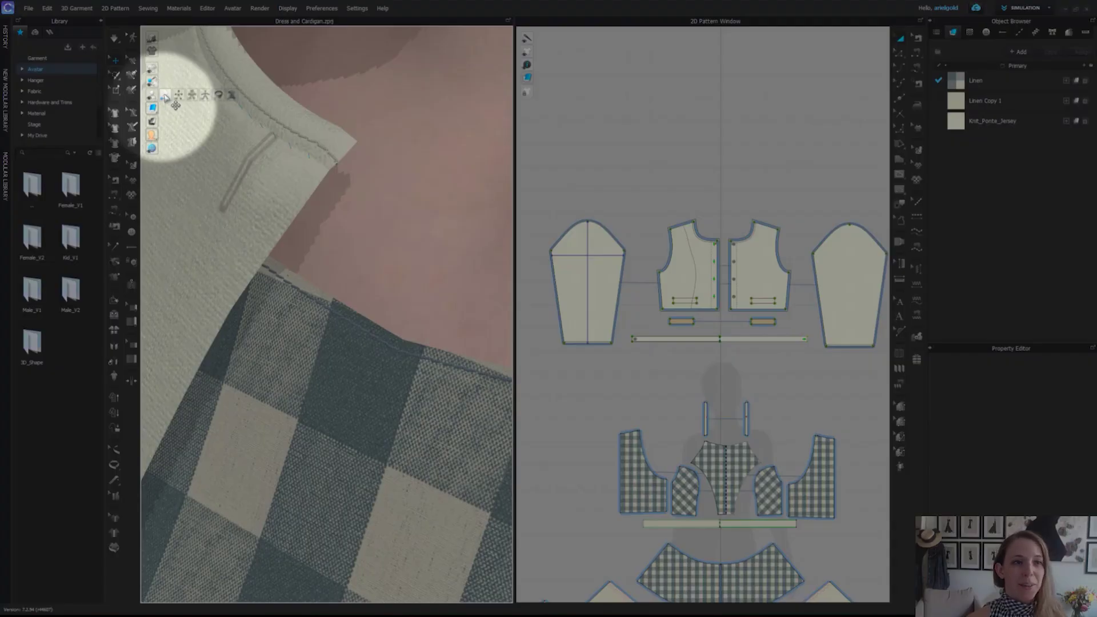
pyautogui.scroll(-5, 345, 135)
pyautogui.moveTo(345, 134); pyautogui.dragTo(427, 189, button='right')
pyautogui.moveTo(427, 214); pyautogui.dragTo(353, 172, button='middle')
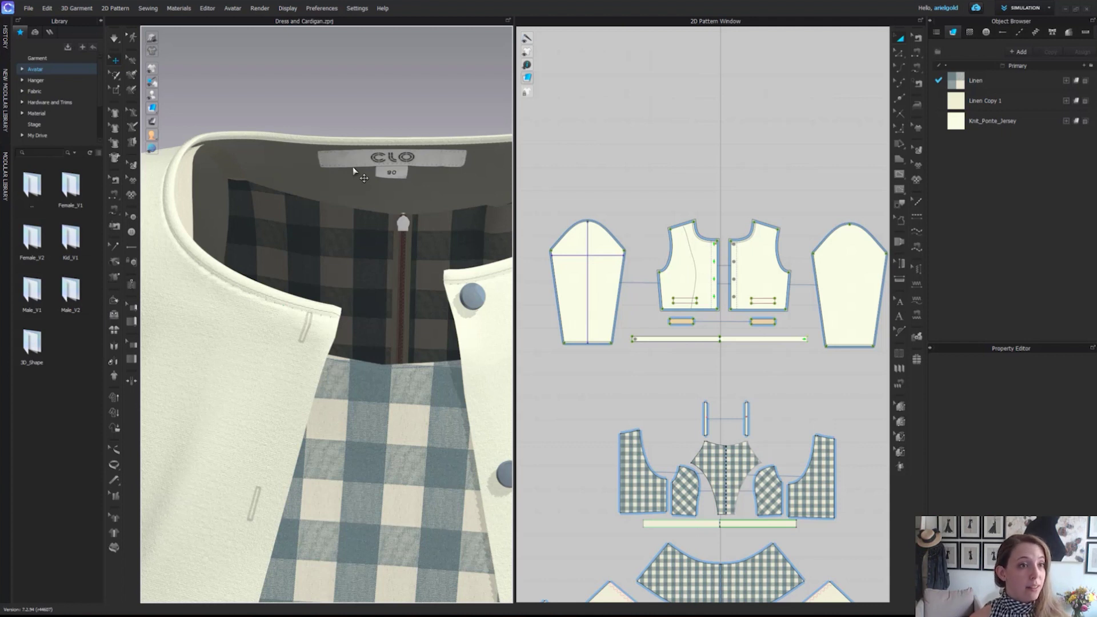
pyautogui.moveTo(152, 108)
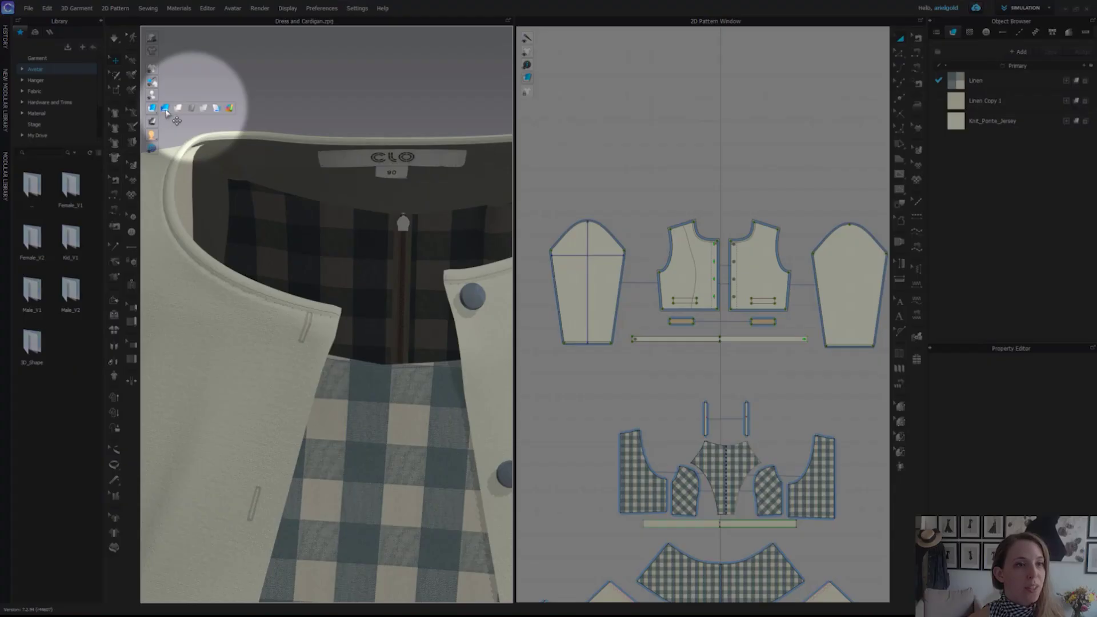
pyautogui.press('2')
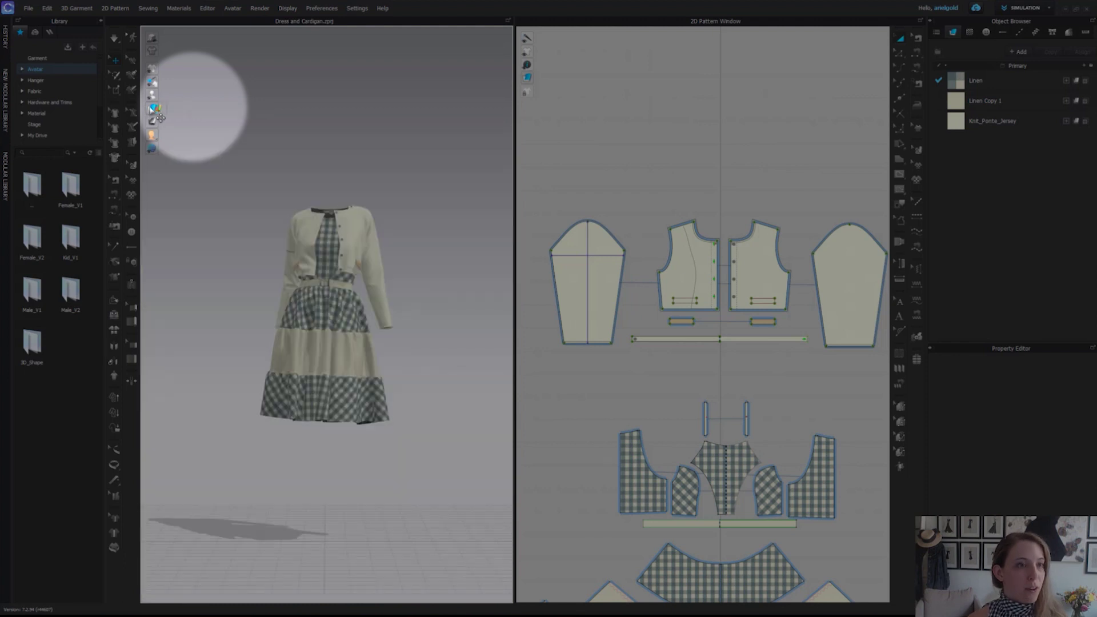
# Step: Display the garment as a monochrome surface and as a Translucent Surface, and examine the see-through layers
pyautogui.click(177, 109)
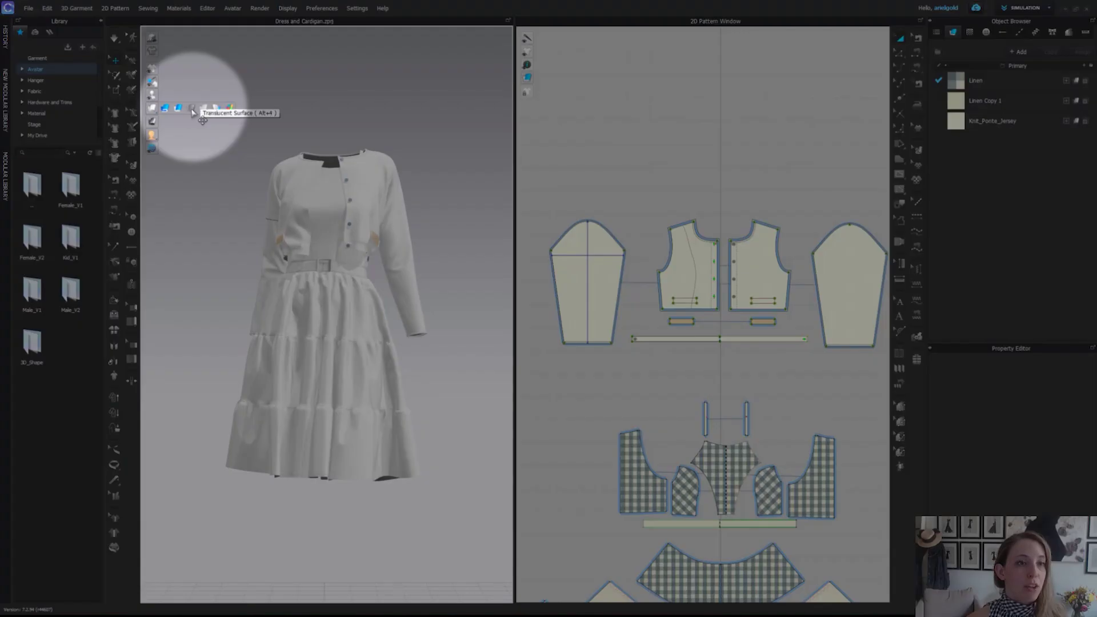
pyautogui.click(192, 109)
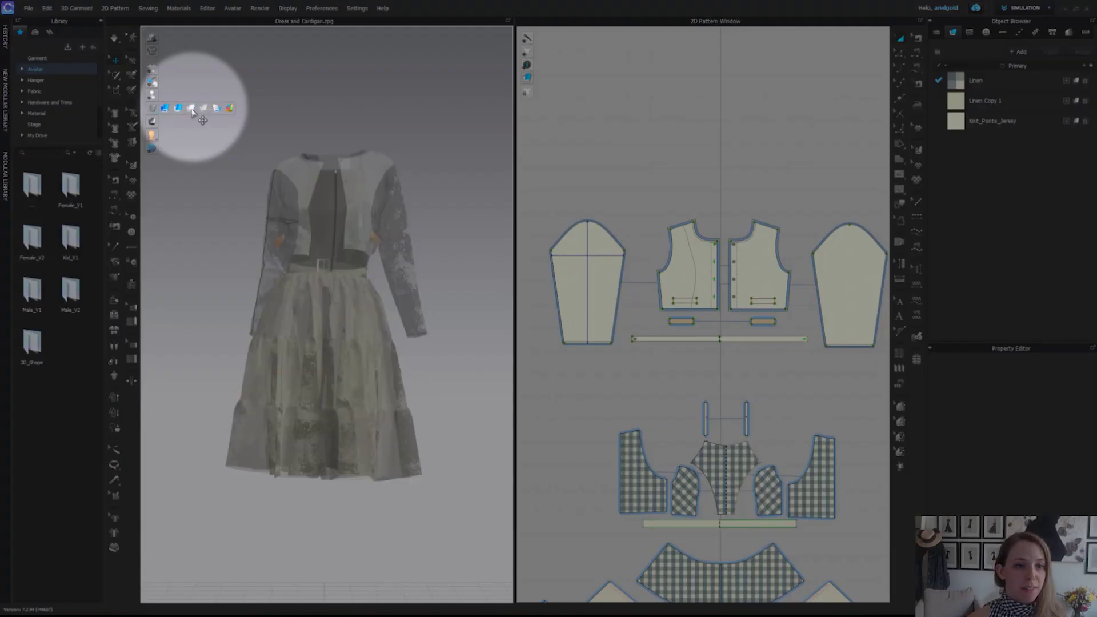
pyautogui.moveTo(274, 309); pyautogui.dragTo(351, 339, button='right')
pyautogui.moveTo(153, 108)
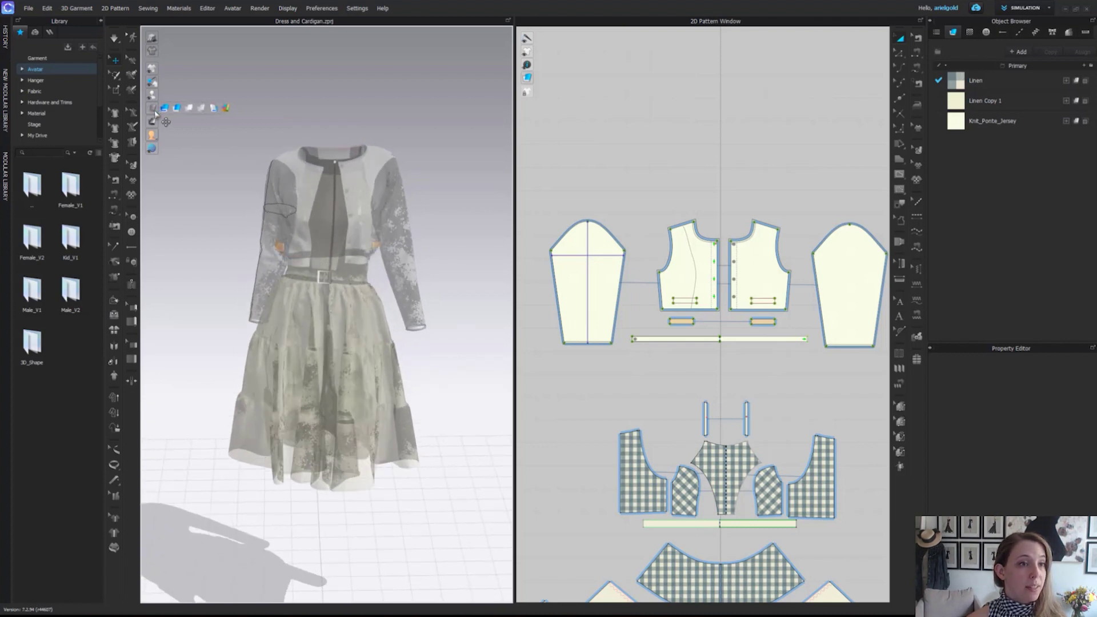
# Step: Preview the garment's remaining surface styles, including mesh and Random Color Surface, and return to Thick Textured Surface
pyautogui.click(205, 108)
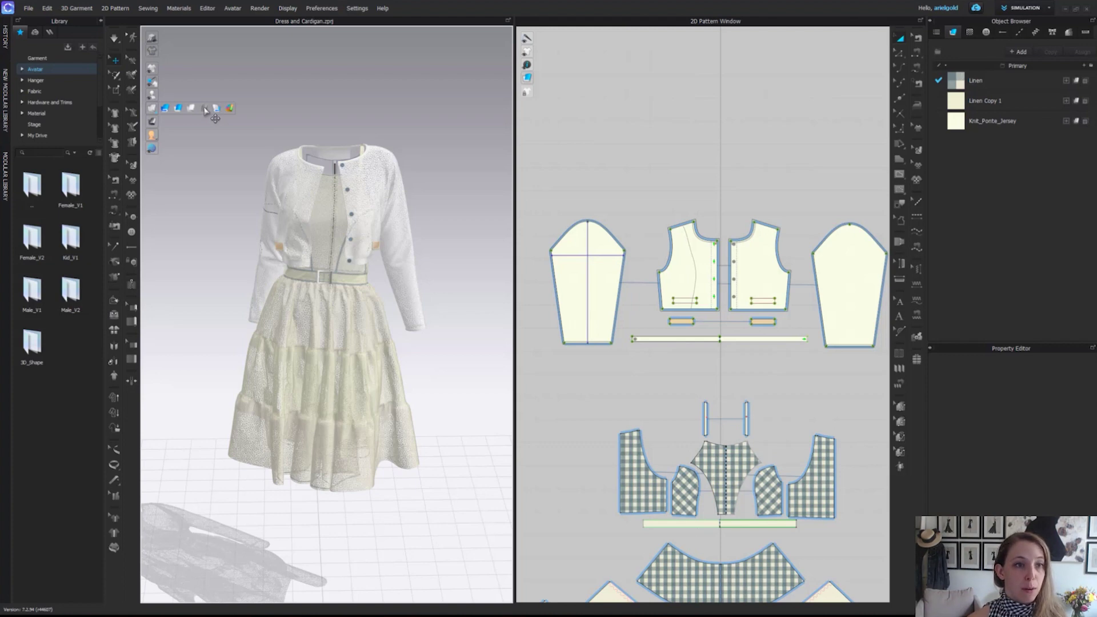
pyautogui.click(217, 109)
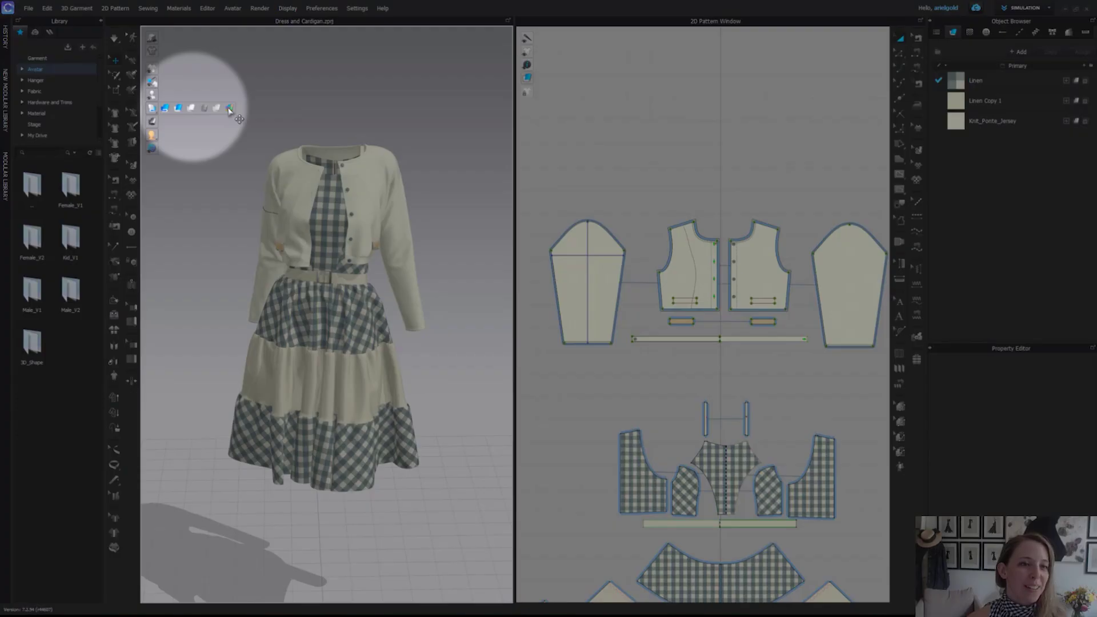
pyautogui.click(229, 108)
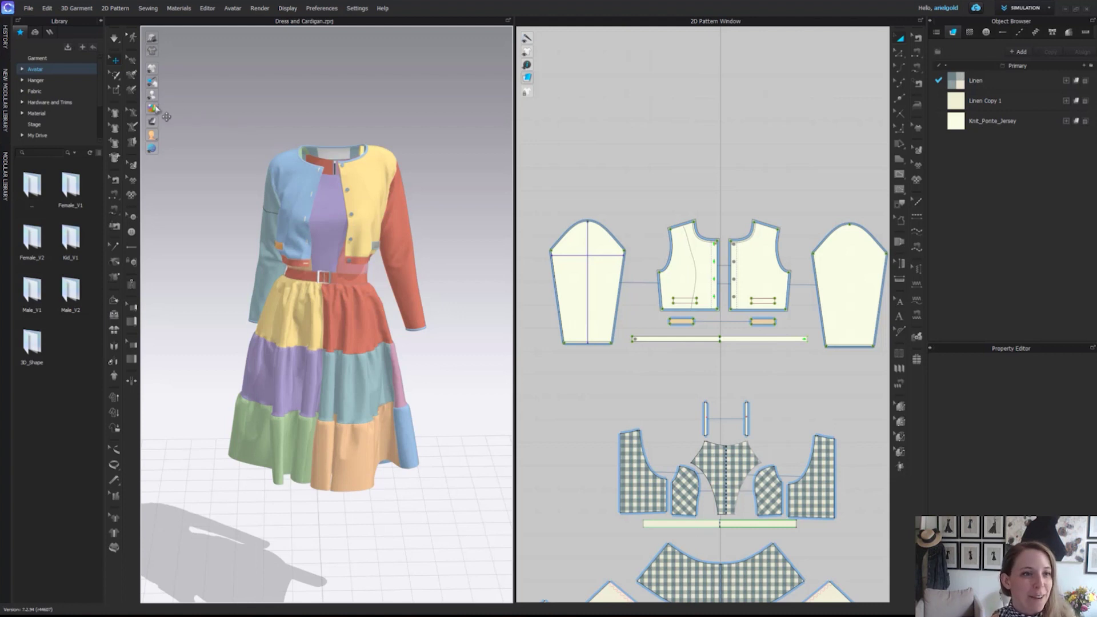
pyautogui.moveTo(166, 110)
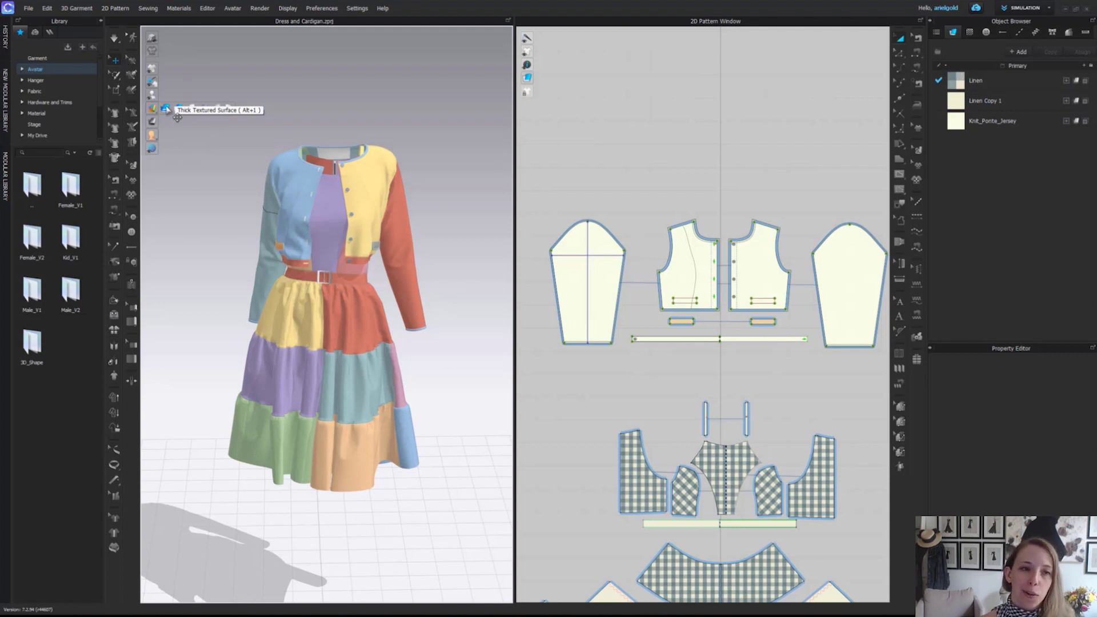
pyautogui.click(166, 109)
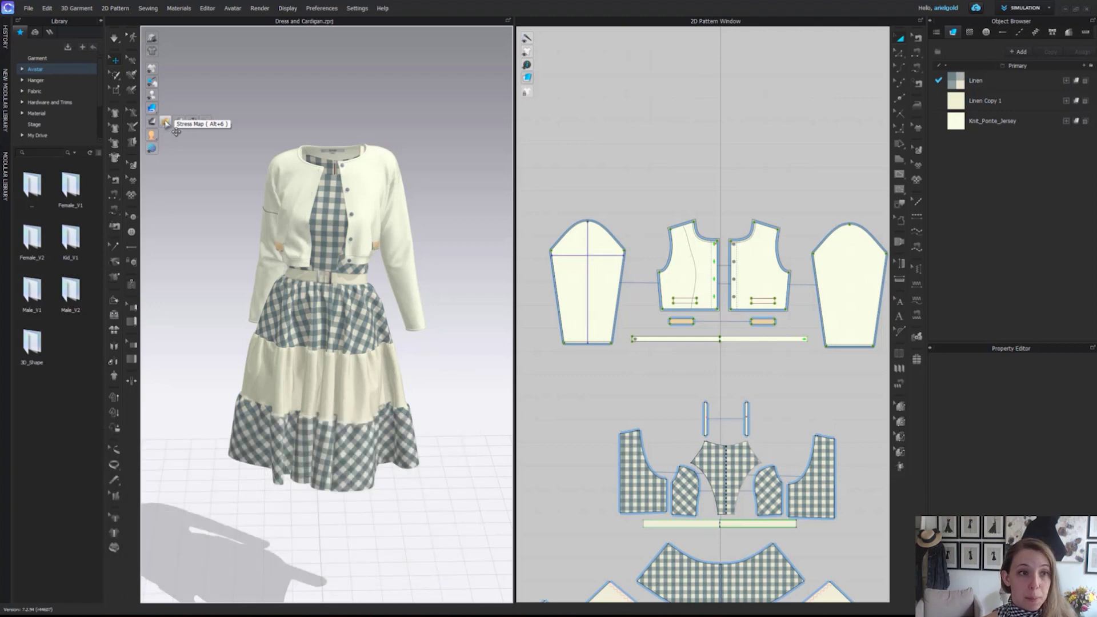
# Step: Display the garment's Stress Map, strain map and Fit Map one after another
pyautogui.click(165, 121)
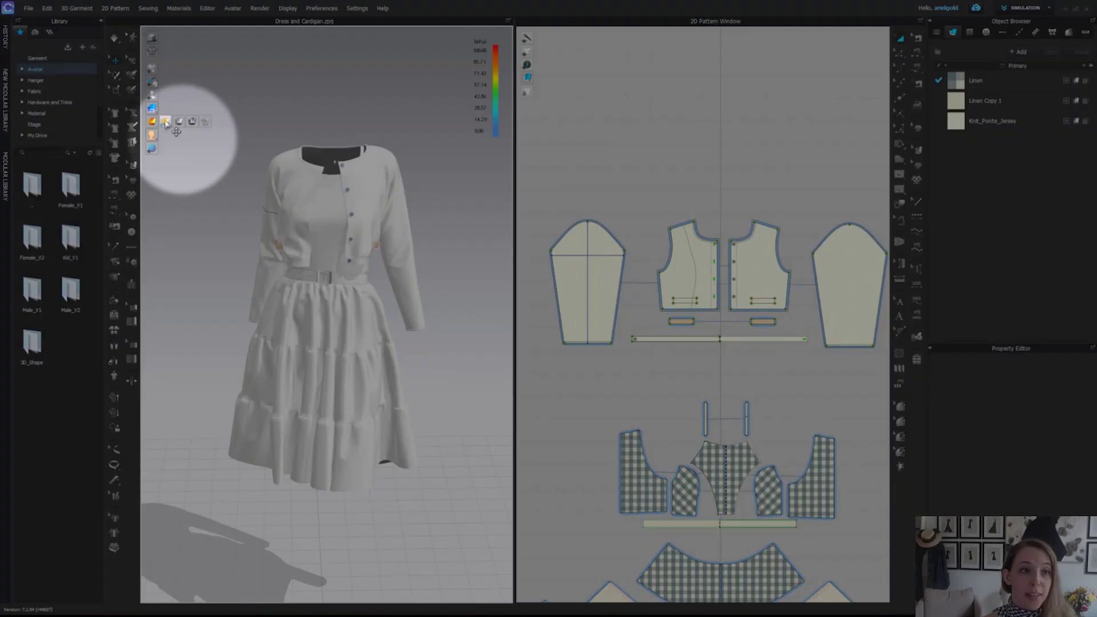
pyautogui.click(179, 122)
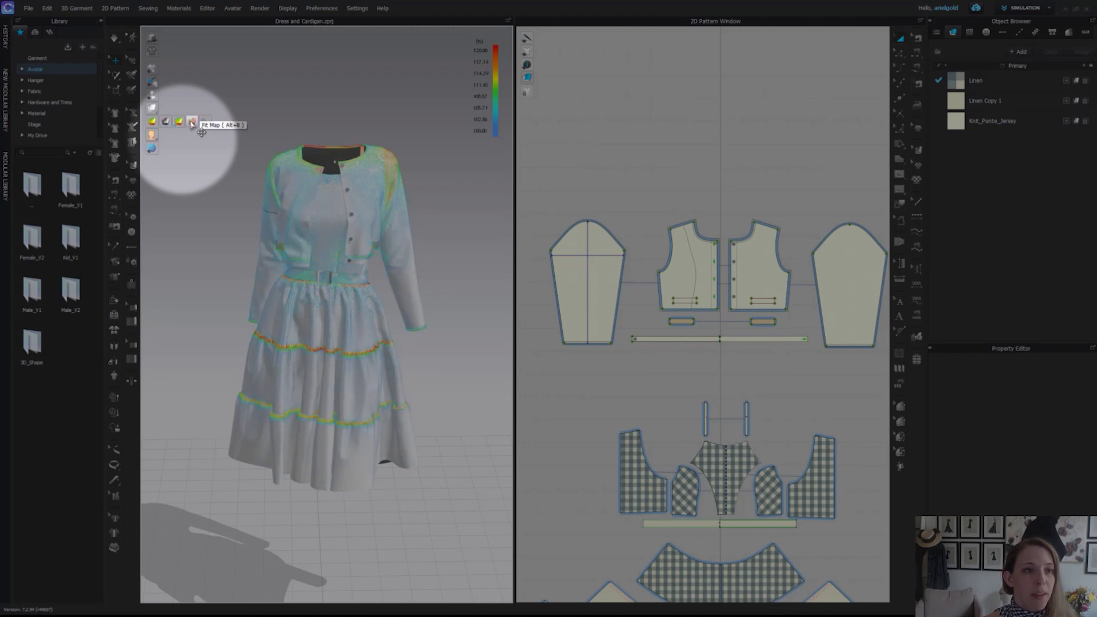
pyautogui.click(192, 122)
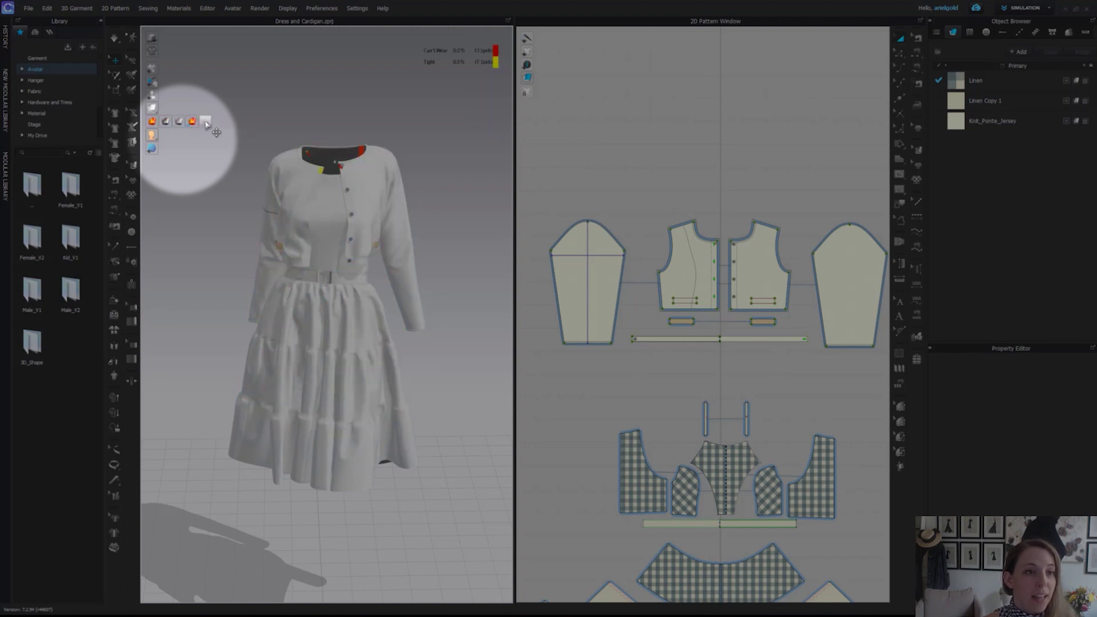
# Step: Show the pressure points on the garment, restore its textured display, and hide the pressure points
pyautogui.click(206, 124)
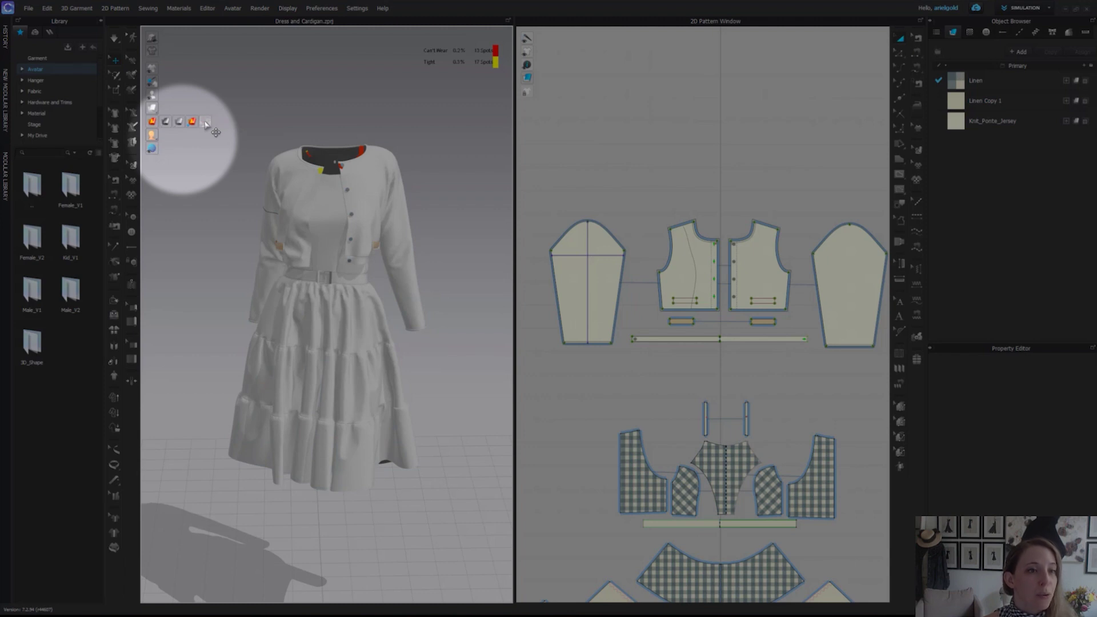
pyautogui.click(206, 122)
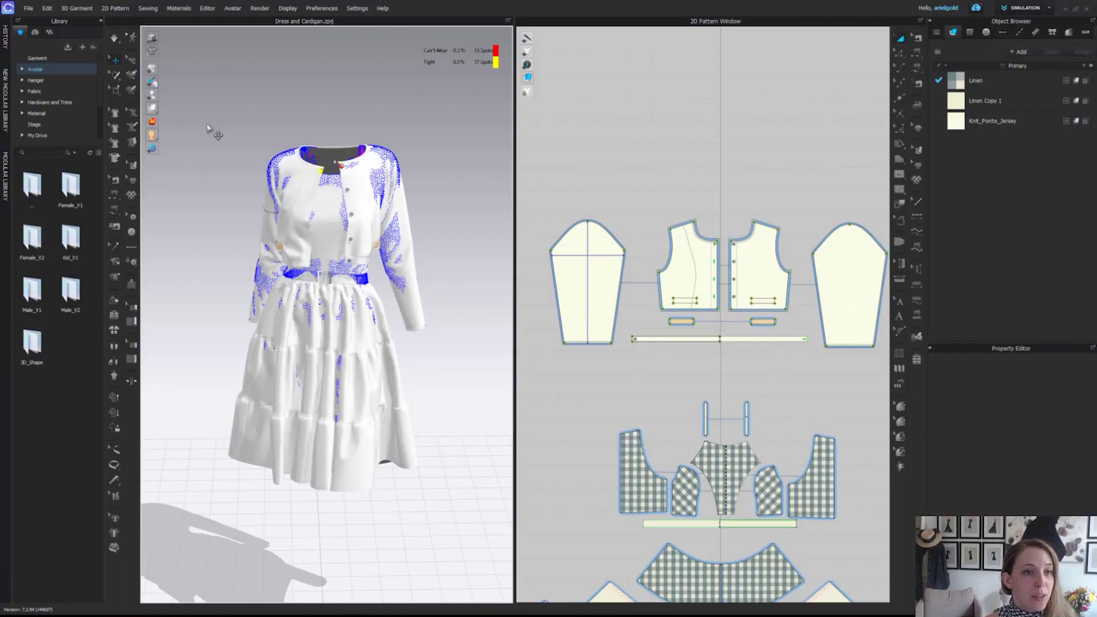
pyautogui.moveTo(155, 122)
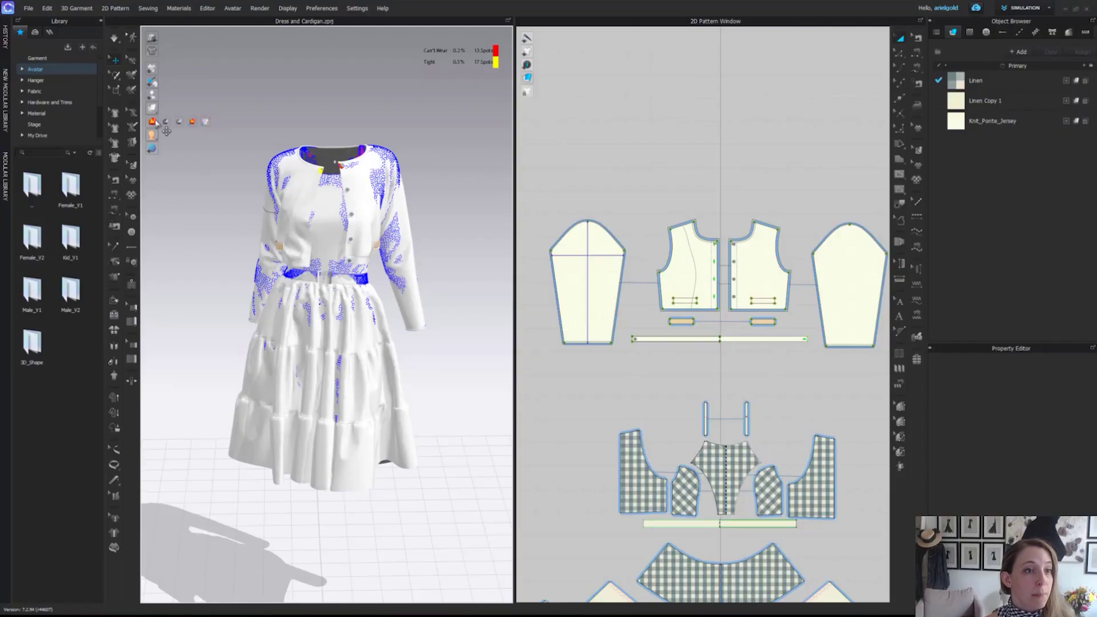
pyautogui.click(206, 122)
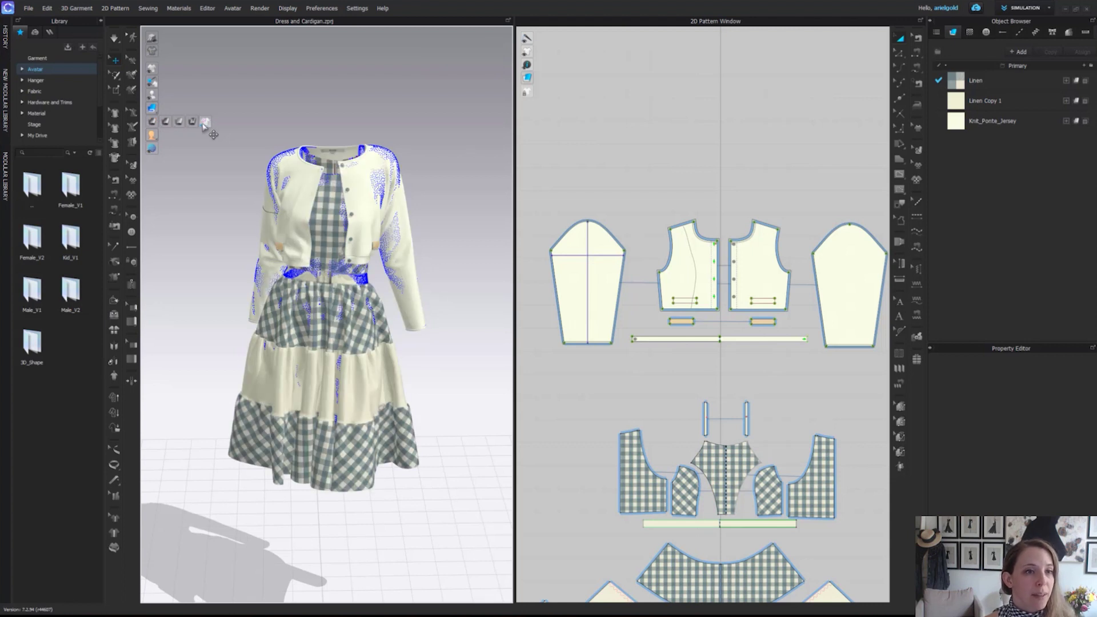
pyautogui.click(203, 124)
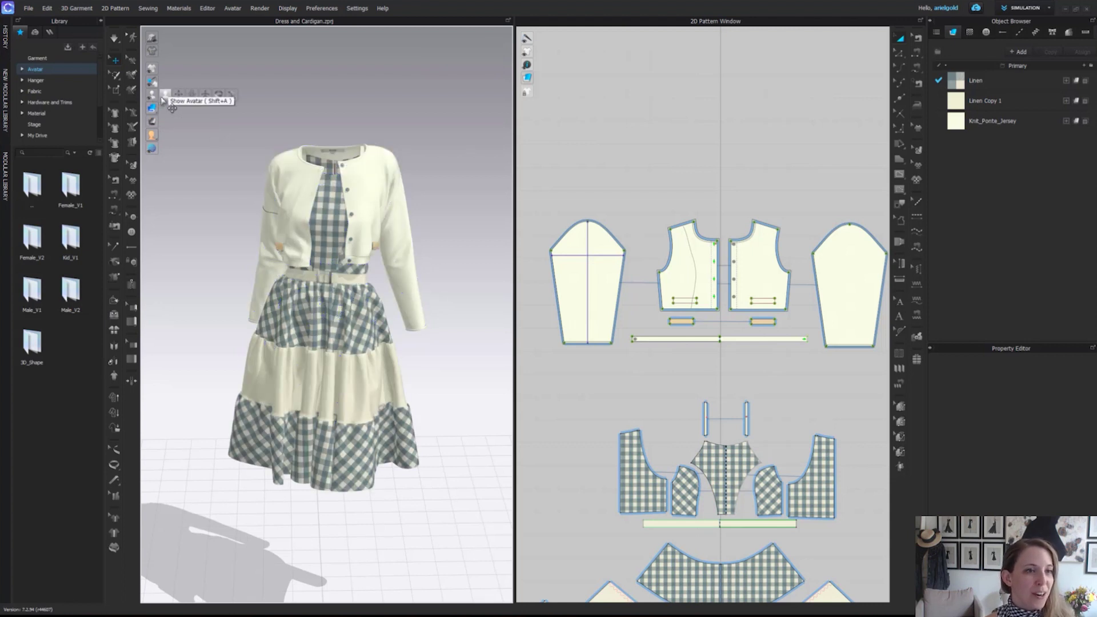
# Step: Show the avatar again, preview its other surface styles such as monochrome, and return it to Textured Surface
pyautogui.click(164, 96)
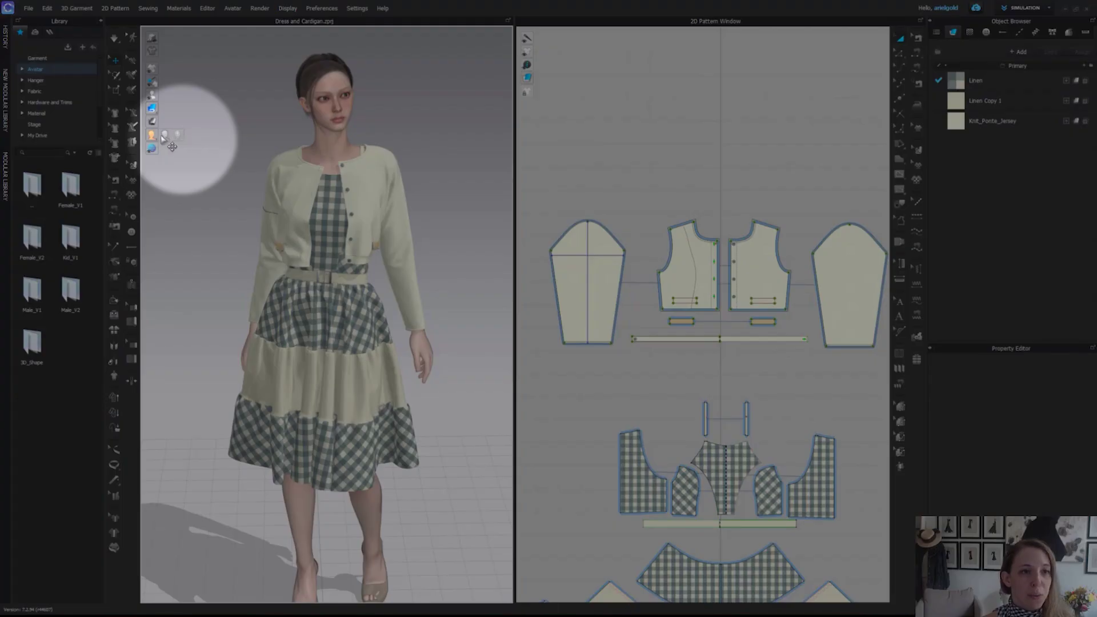
pyautogui.click(163, 136)
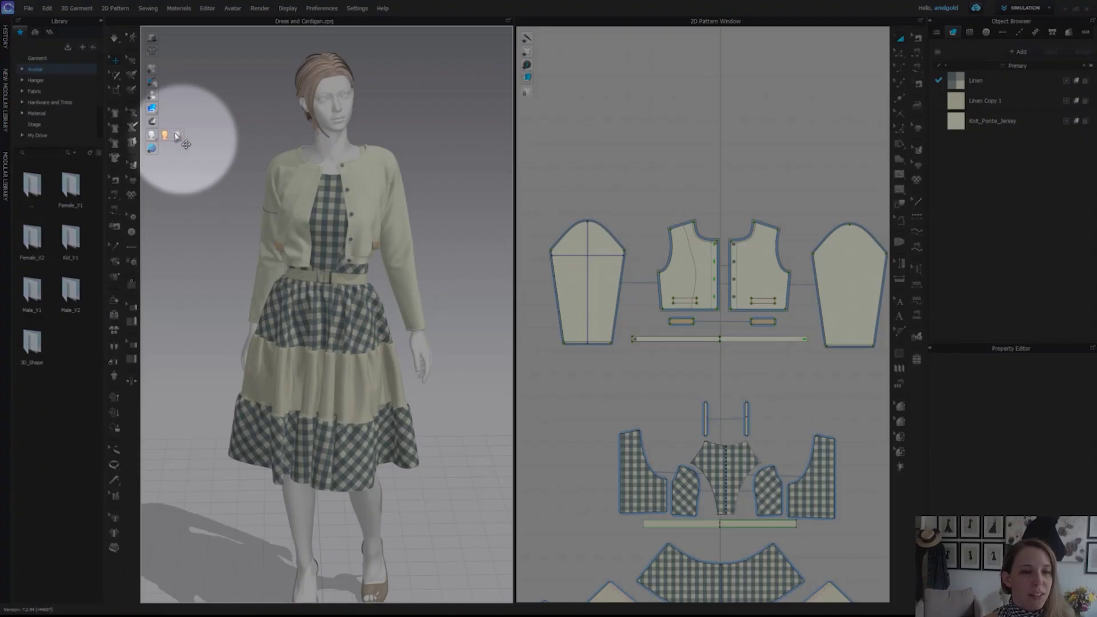
pyautogui.click(177, 135)
pyautogui.moveTo(379, 189); pyautogui.dragTo(254, 177, button='right')
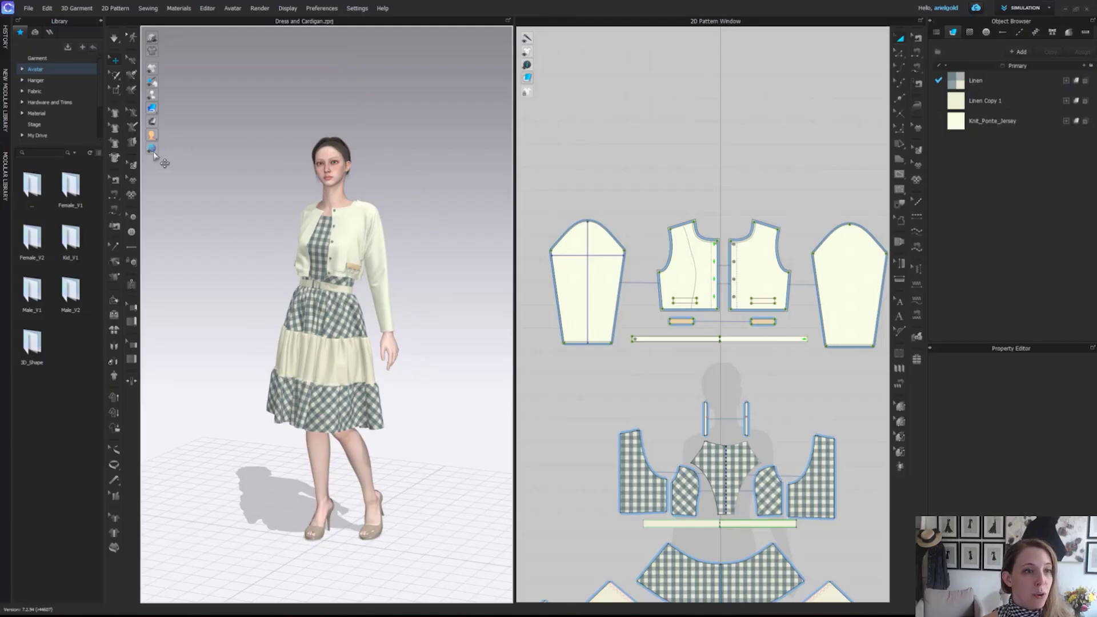
# Step: Show the 3D light control and the render light in turn, examine the scene around the avatar, and hide both
pyautogui.click(166, 149)
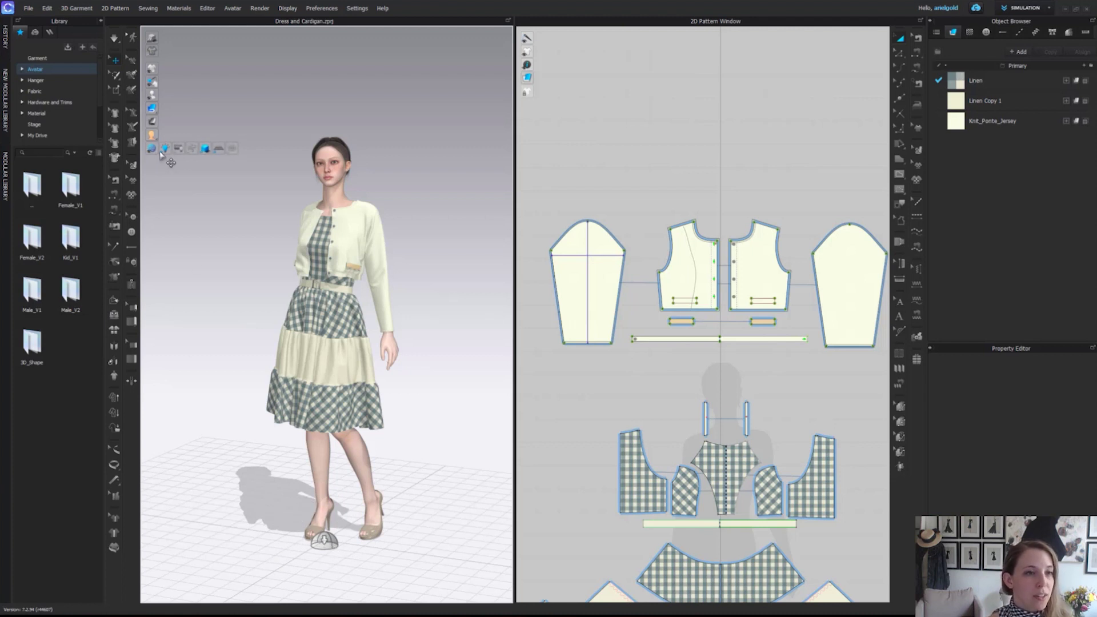
pyautogui.click(178, 149)
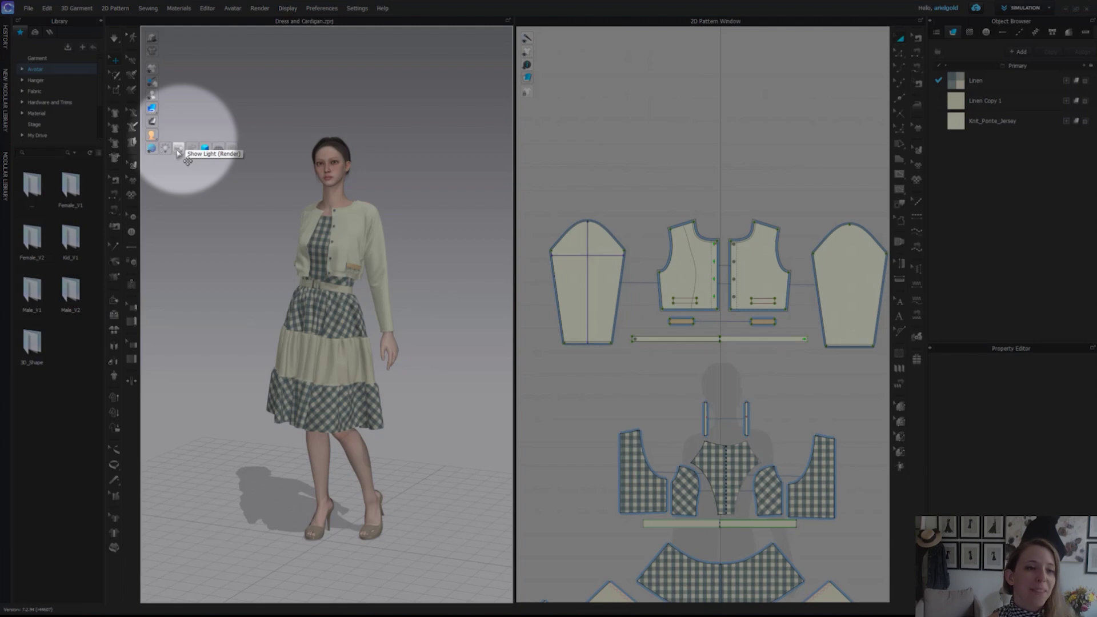
pyautogui.click(178, 151)
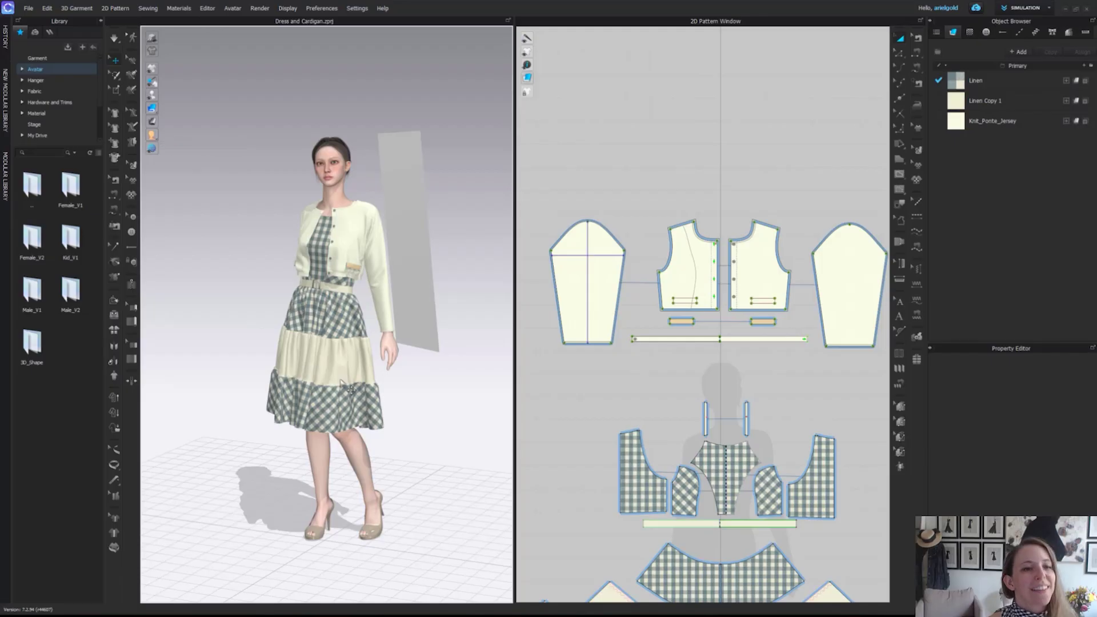
pyautogui.moveTo(329, 384); pyautogui.dragTo(372, 381, button='right')
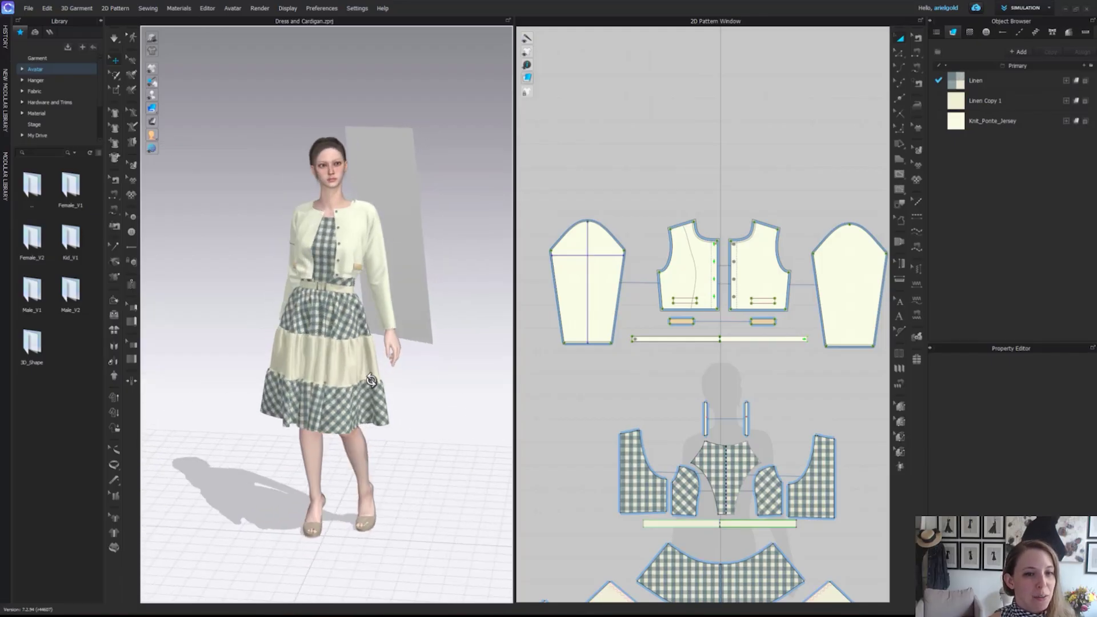
pyautogui.scroll(-5, 371, 380)
pyautogui.moveTo(336, 360); pyautogui.dragTo(434, 426, button='middle')
pyautogui.scroll(2, 384, 337)
pyautogui.moveTo(156, 152)
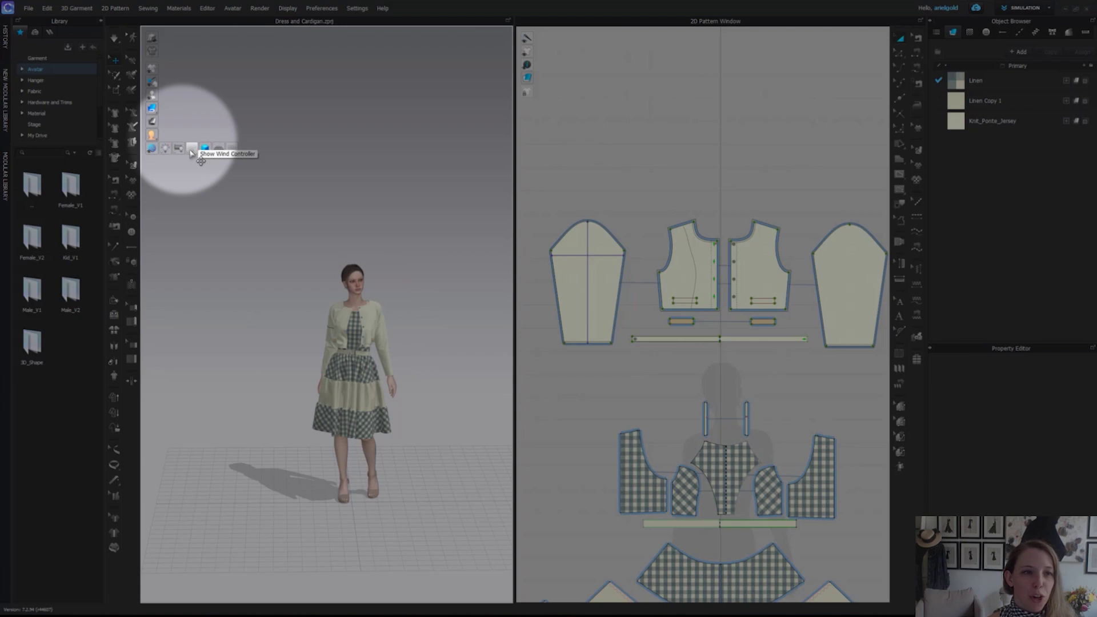
# Step: Show the wind controller in the 3D scene beside the avatar
pyautogui.click(191, 152)
pyautogui.moveTo(449, 359); pyautogui.dragTo(427, 306, button='middle')
pyautogui.moveTo(425, 382); pyautogui.dragTo(492, 345, button='right')
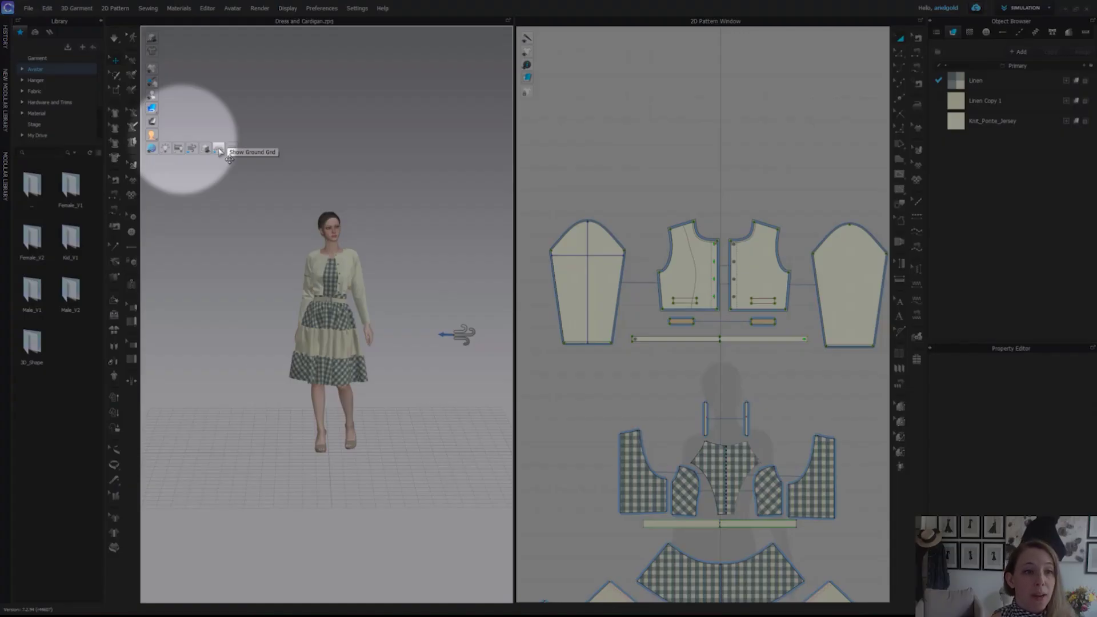
# Step: Hide the ground grid beneath the avatar and show it again
pyautogui.click(219, 149)
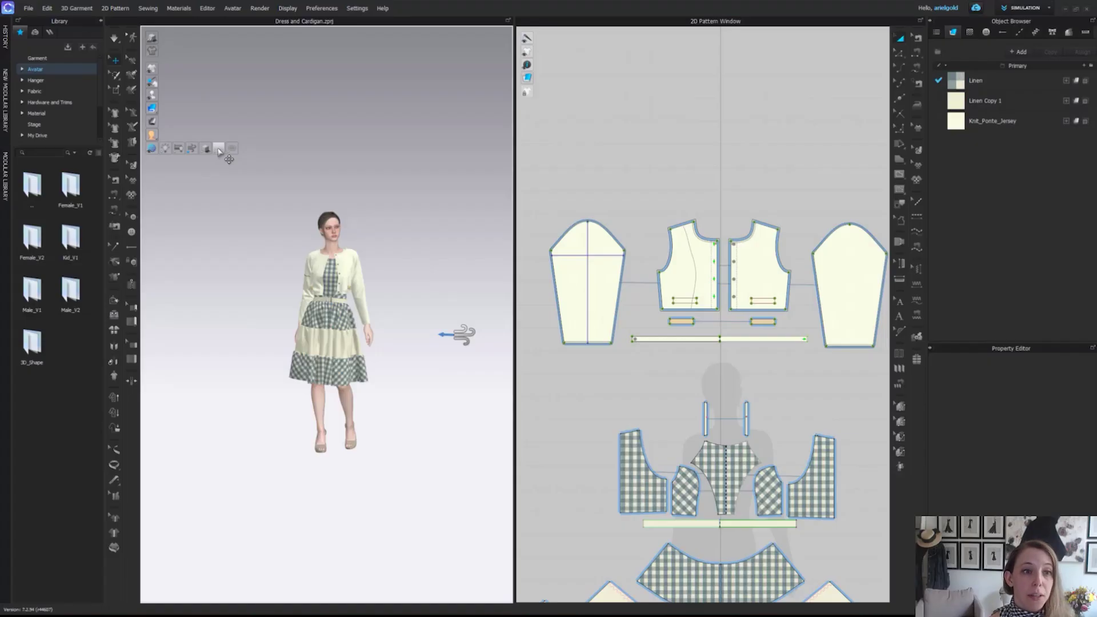
pyautogui.click(219, 149)
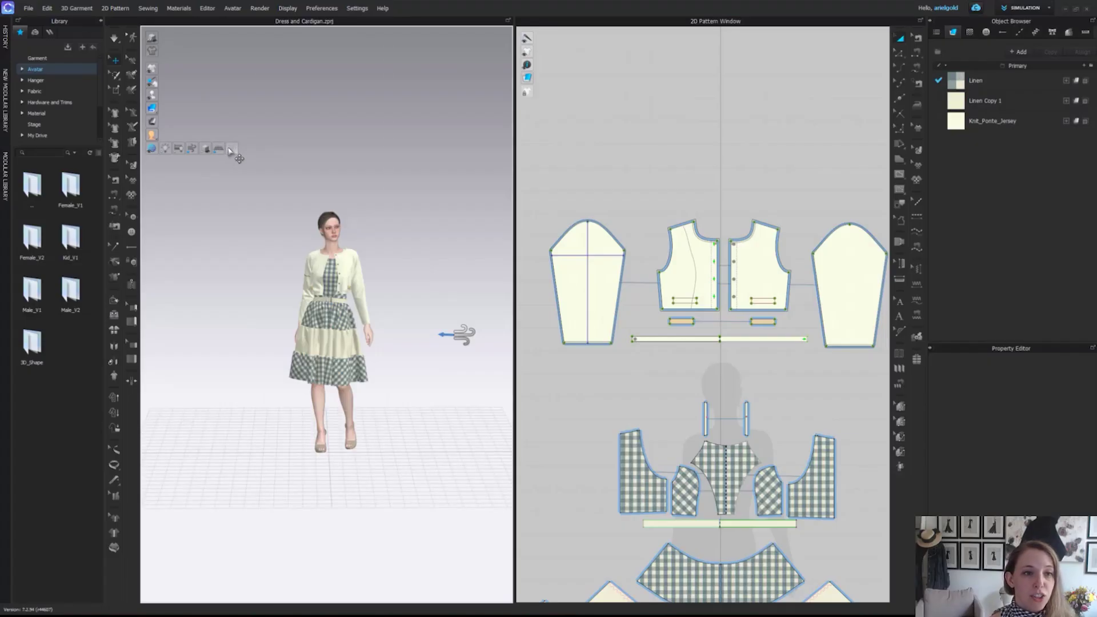
pyautogui.click(231, 150)
pyautogui.scroll(-2, 341, 333)
pyautogui.scroll(5, 323, 323)
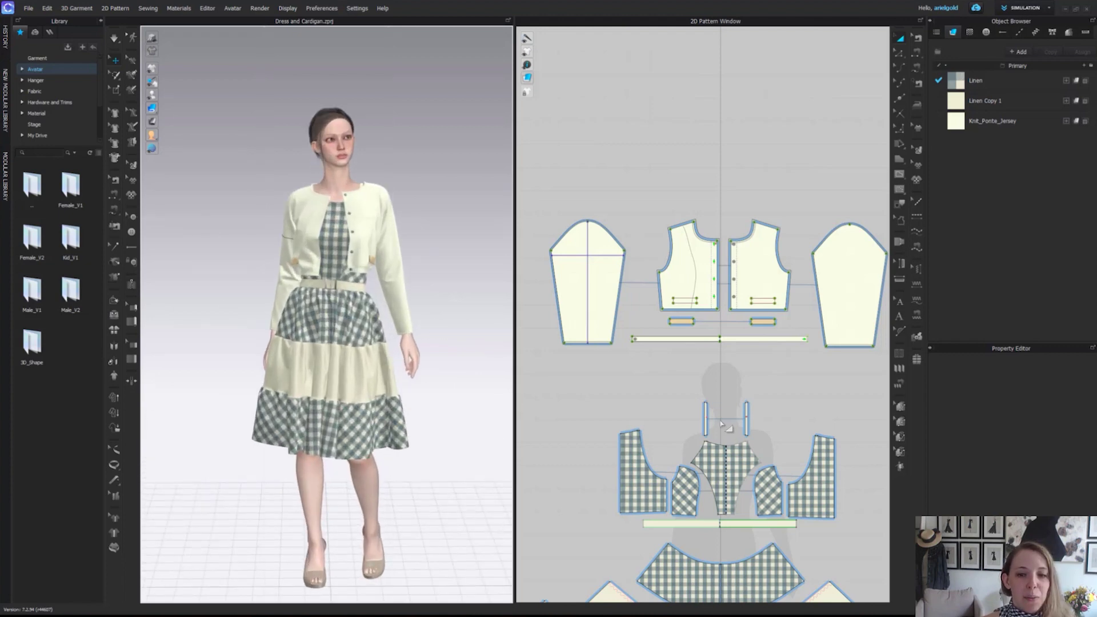
# Step: Show the sewing lines on the 2D patterns and hide them again
pyautogui.scroll(-3, 617, 189)
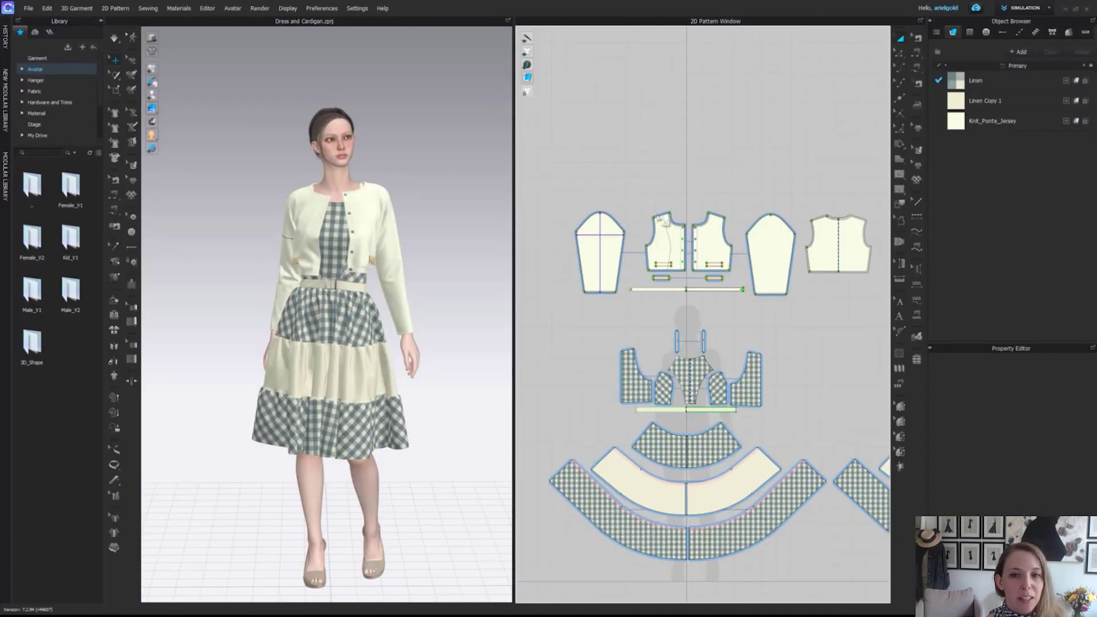
pyautogui.moveTo(755, 400); pyautogui.dragTo(740, 386, button='middle')
pyautogui.moveTo(649, 209); pyautogui.dragTo(637, 216, button='right')
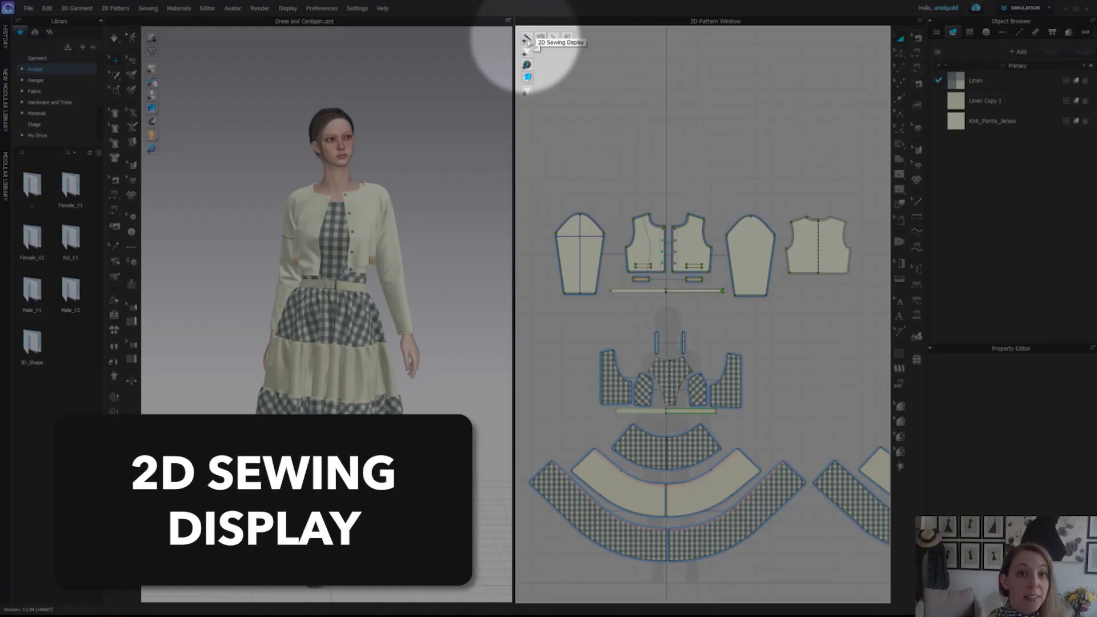
pyautogui.click(541, 40)
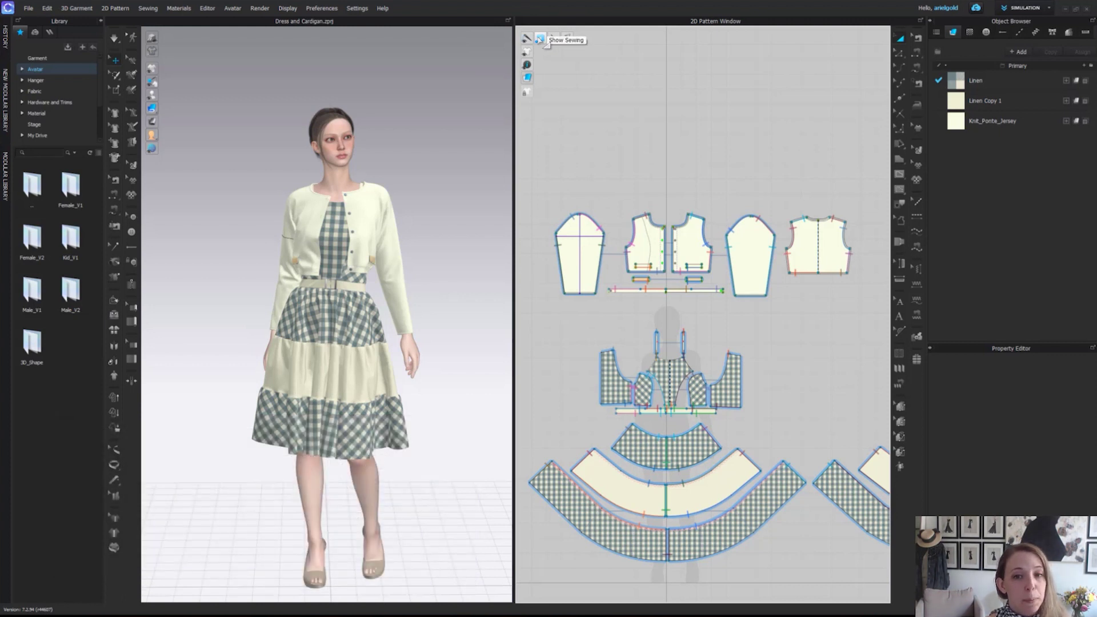
pyautogui.click(541, 40)
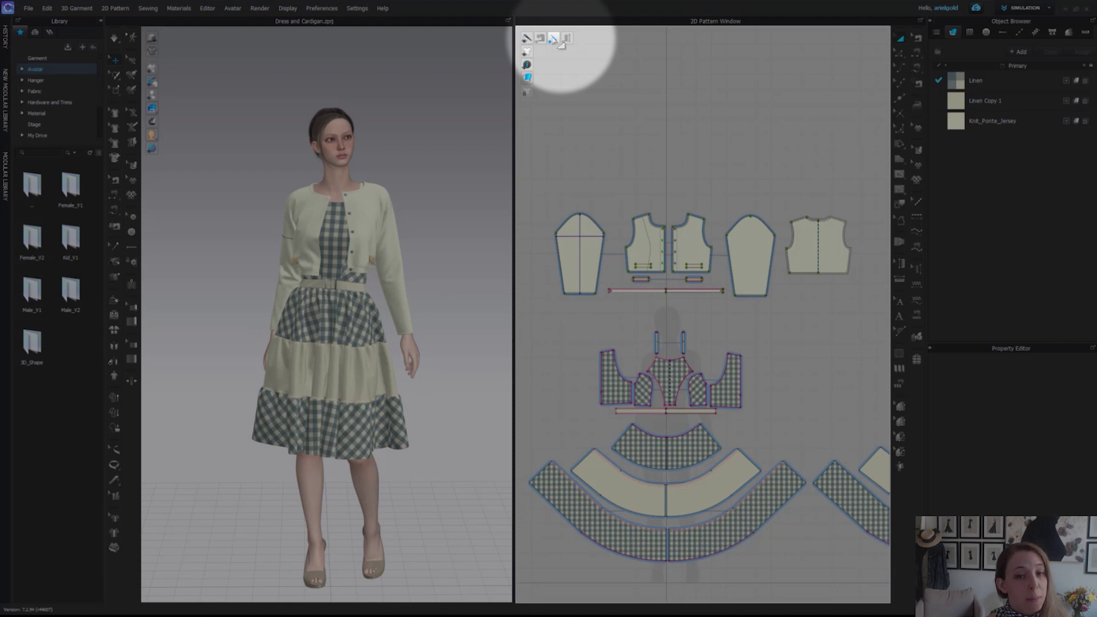
# Step: Show the puckerings on the 2D patterns, hide them again, and locate the Edit Sewing tool
pyautogui.click(567, 39)
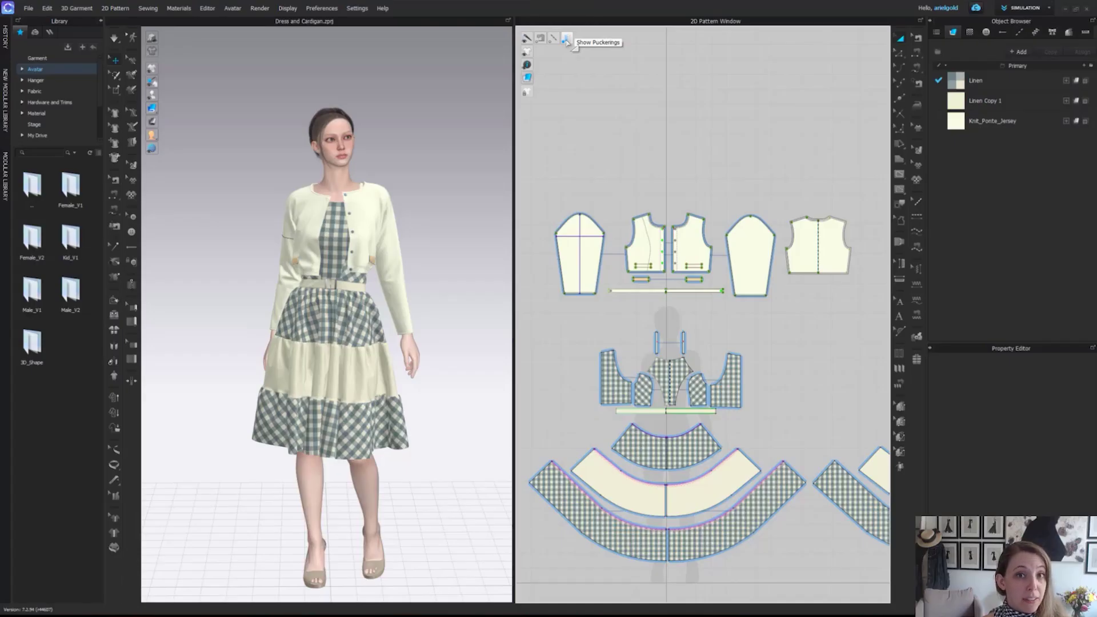
pyautogui.click(566, 39)
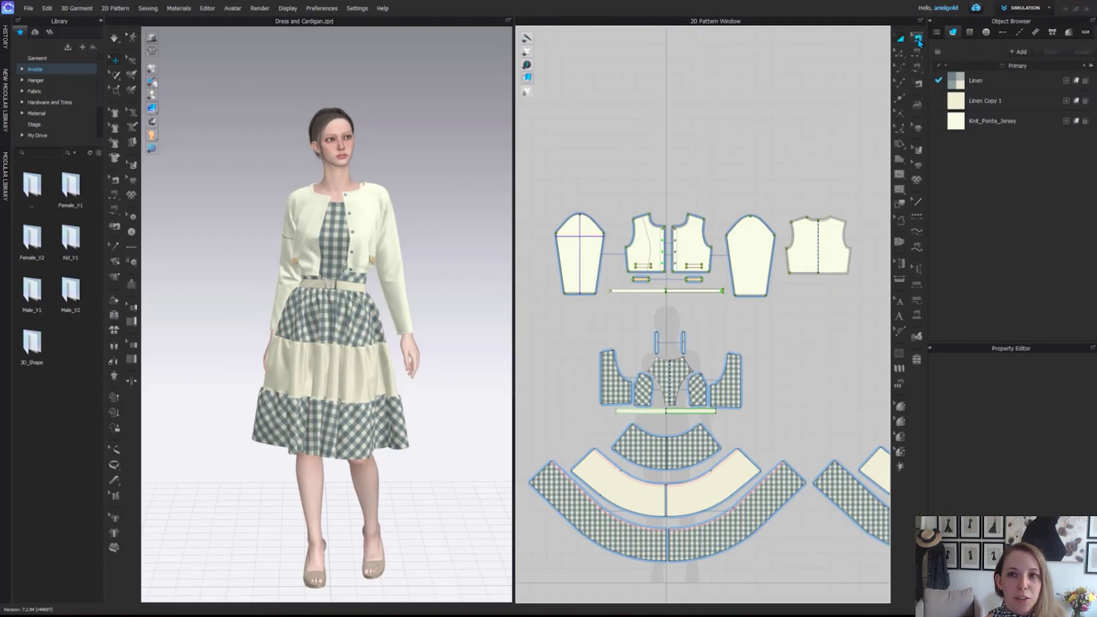
pyautogui.click(917, 74)
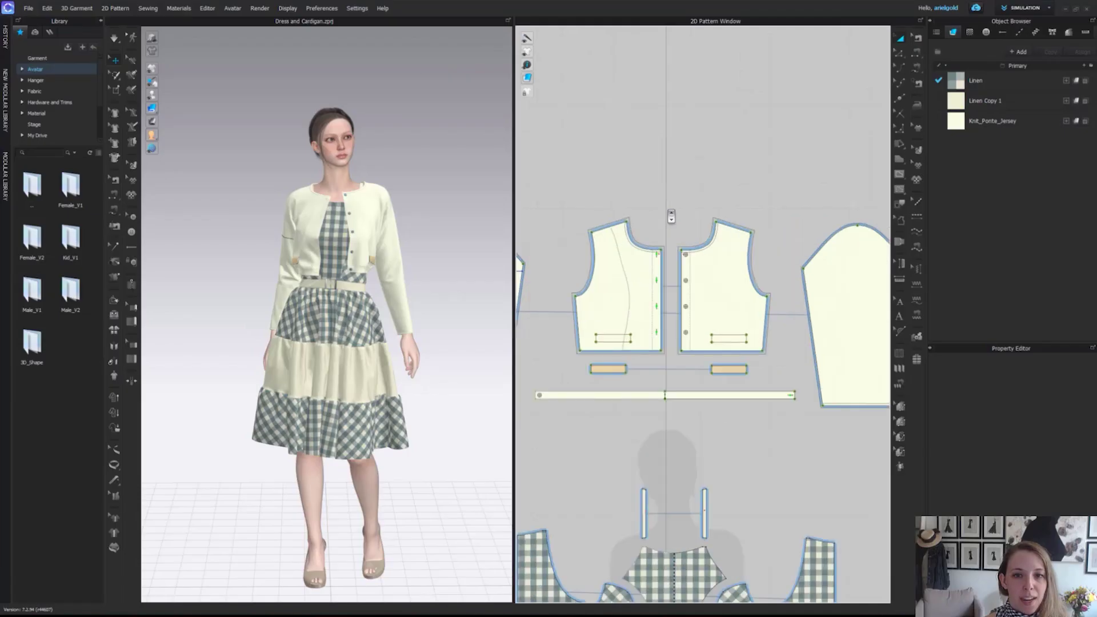
# Step: Redisplay the inner lines along the cardigan's front edges, and toggle the 2D seam allowance off and on for comparison
pyautogui.scroll(3, 669, 215)
pyautogui.moveTo(675, 222); pyautogui.dragTo(668, 158, button='middle')
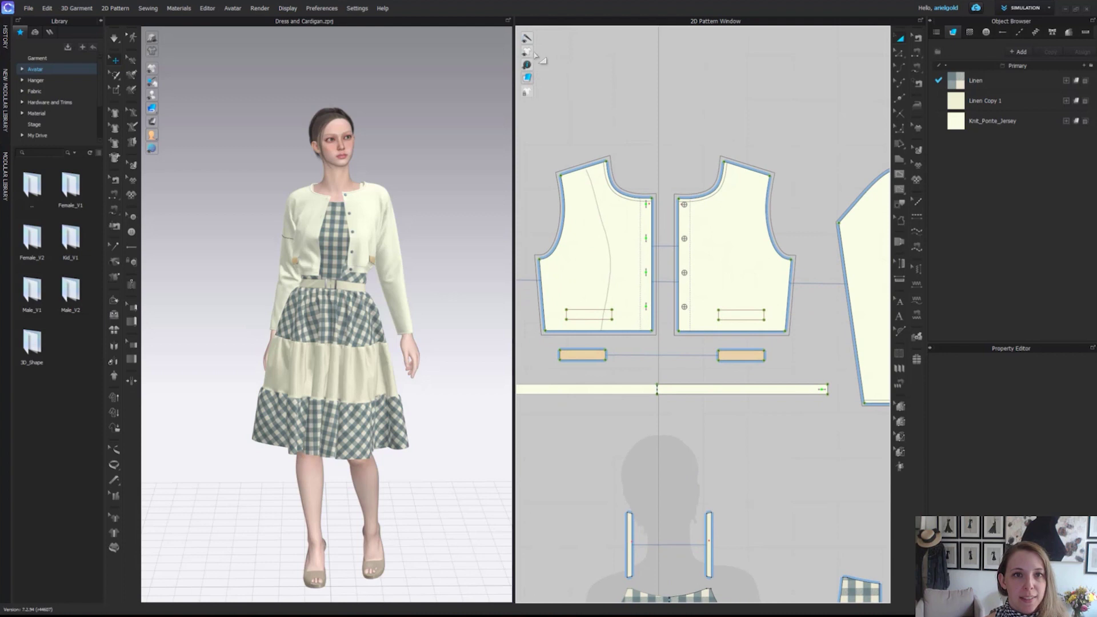
pyautogui.moveTo(540, 53)
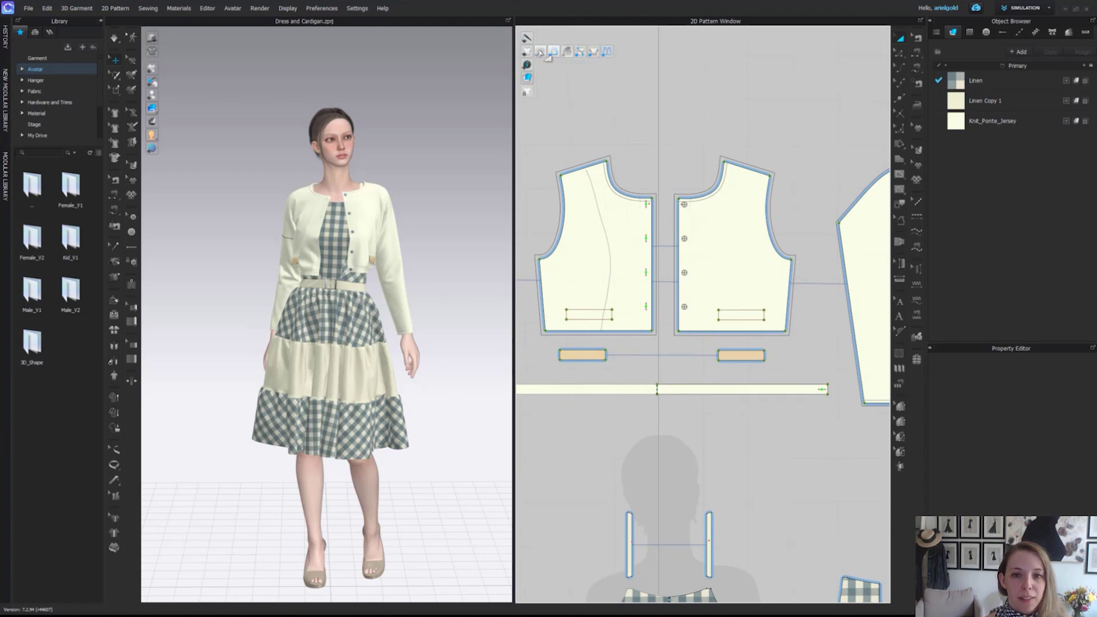
pyautogui.click(543, 54)
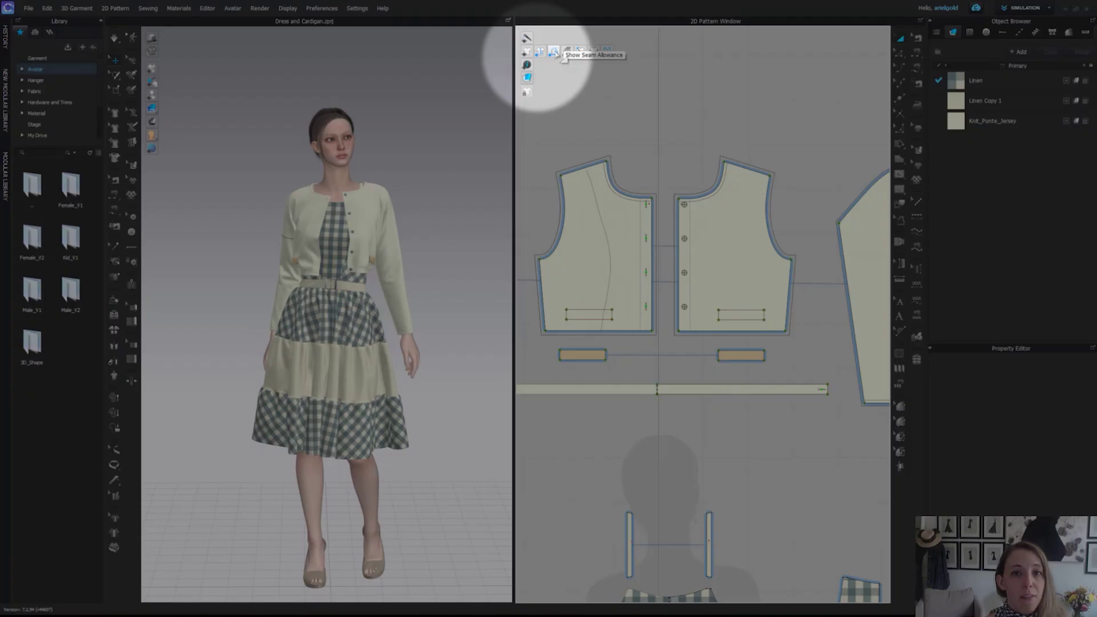
pyautogui.click(555, 53)
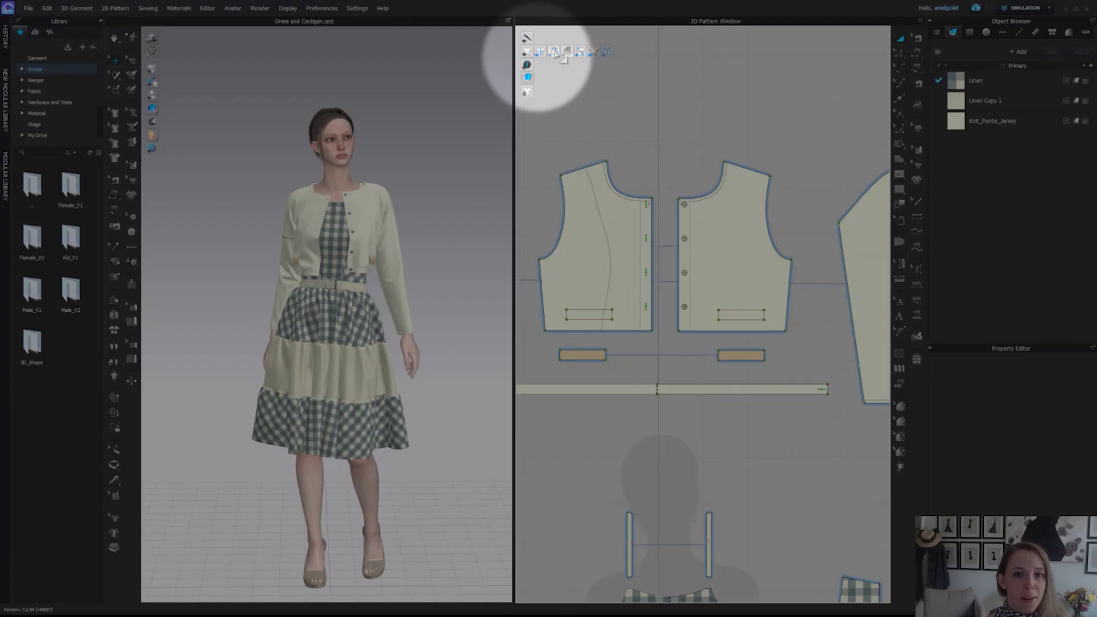
pyautogui.click(555, 53)
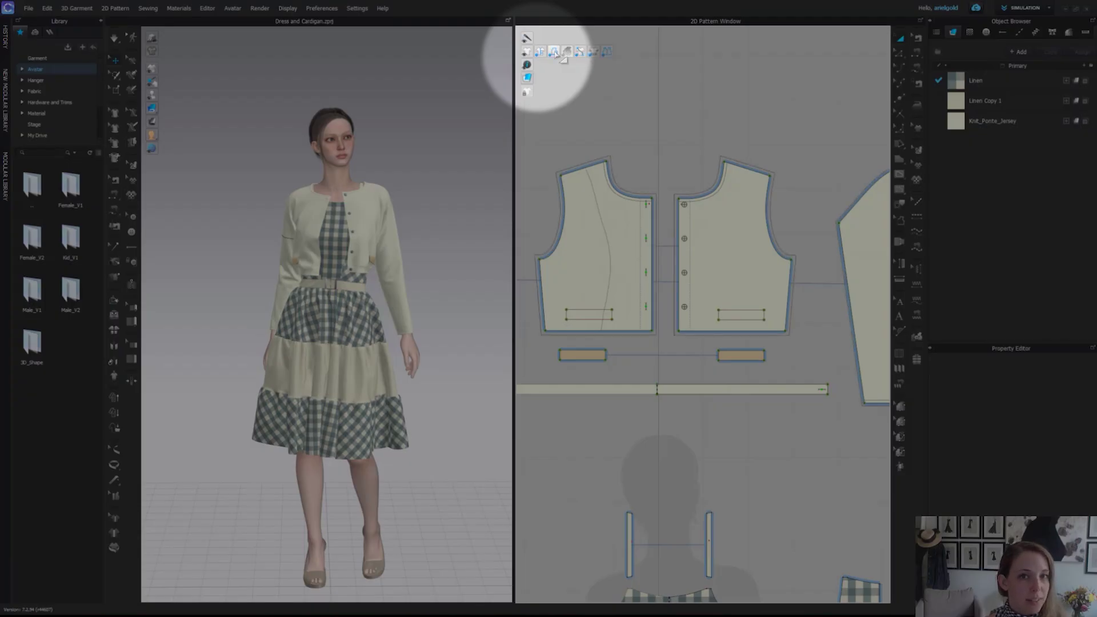
pyautogui.click(555, 53)
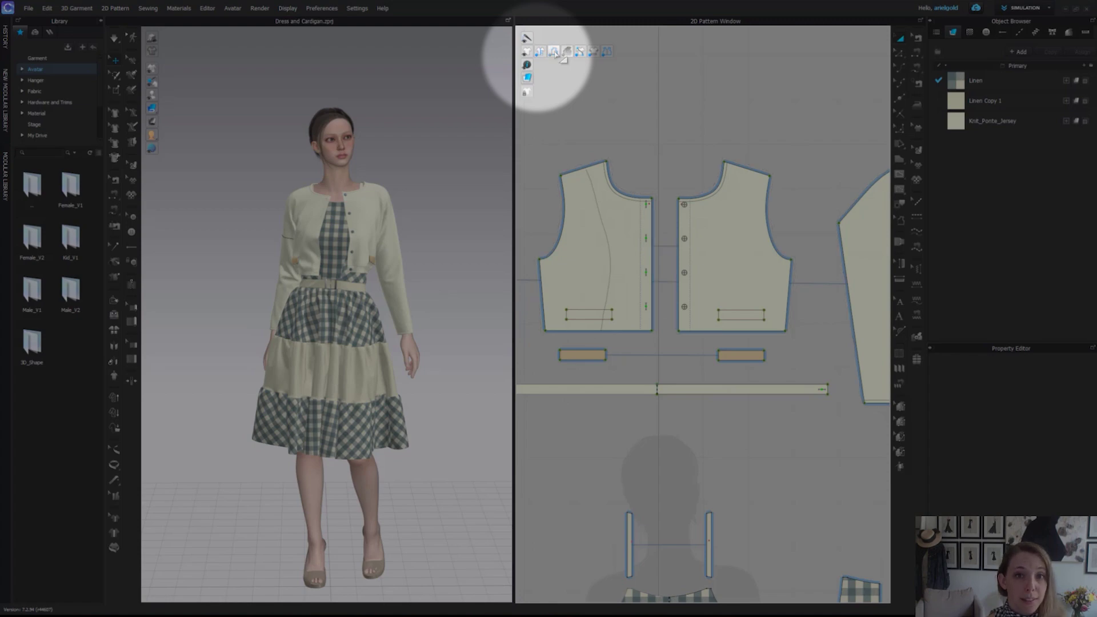
pyautogui.click(555, 53)
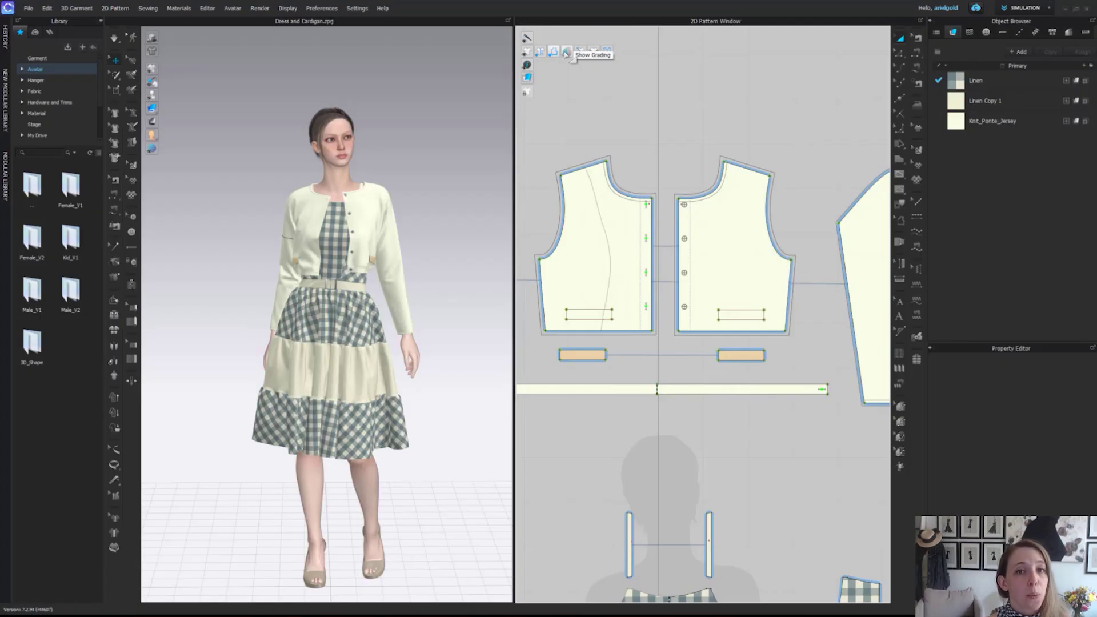
# Step: Show the grading outlines around the 2D patterns and hide them again
pyautogui.scroll(-4, 791, 192)
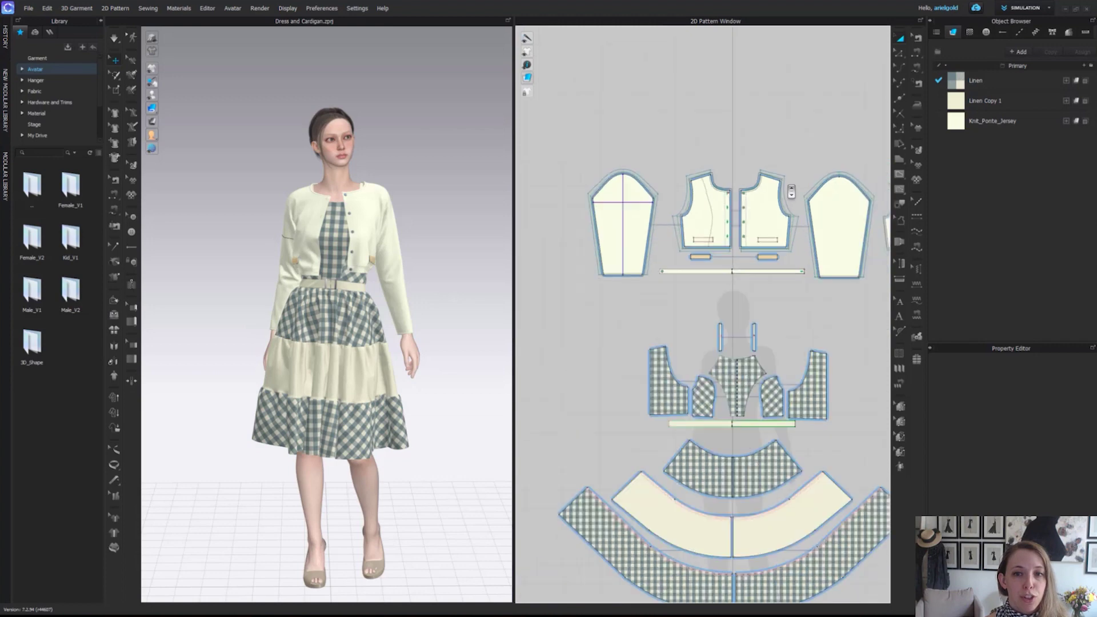
pyautogui.scroll(2, 792, 191)
pyautogui.moveTo(527, 53)
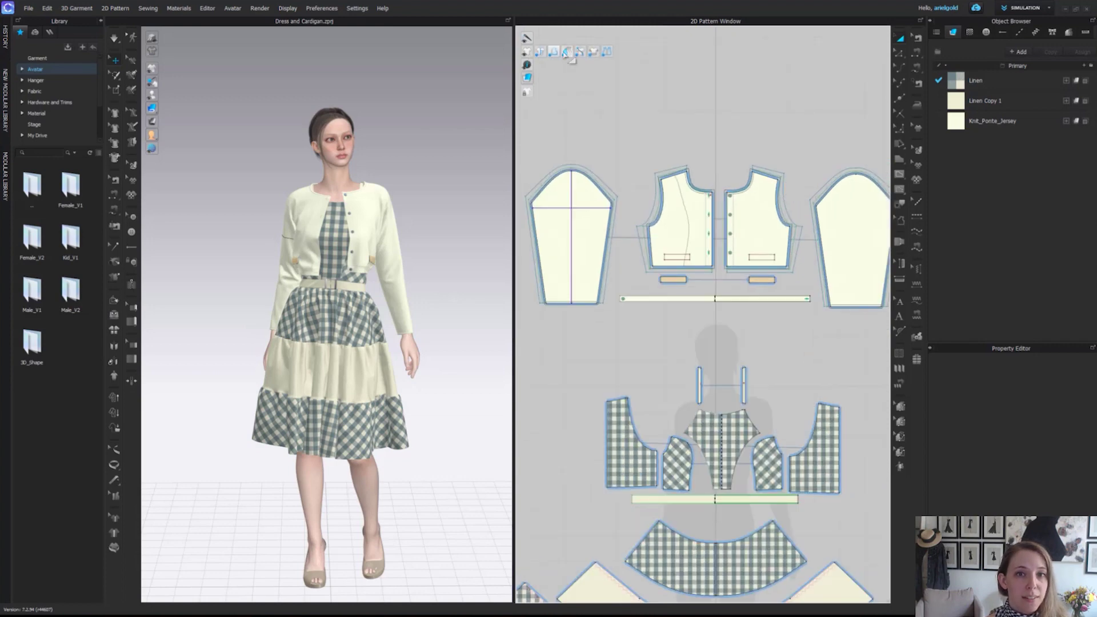
pyautogui.click(565, 53)
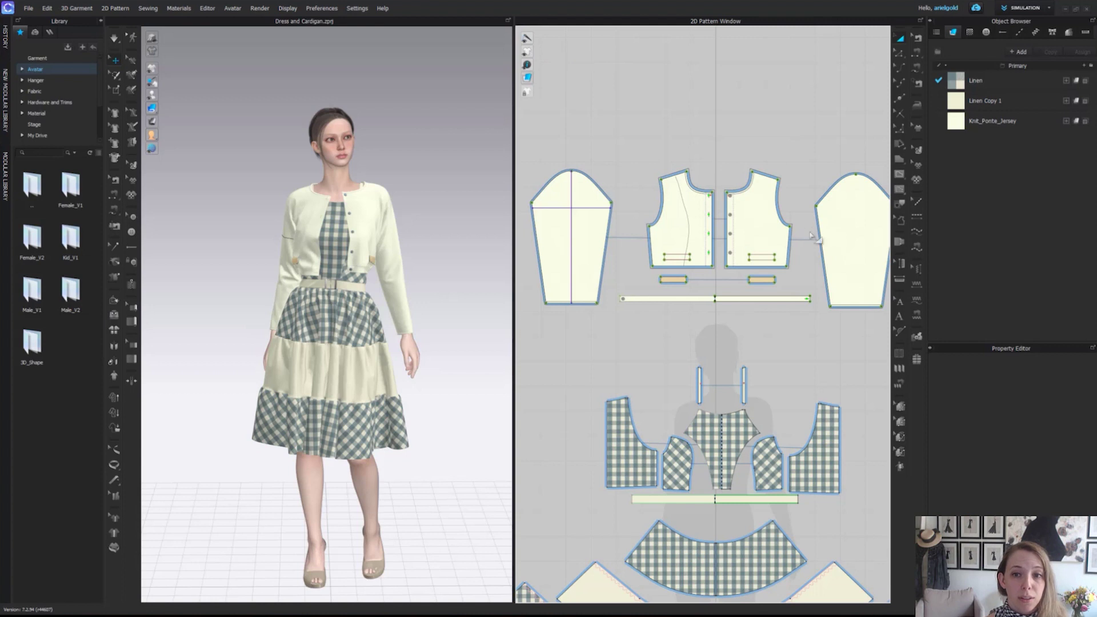
# Step: Shorten the cardigan's sleeve pattern by raising its hem edge with the Edit Pattern tool, and undo the edit
pyautogui.moveTo(833, 244); pyautogui.dragTo(734, 242, button='middle')
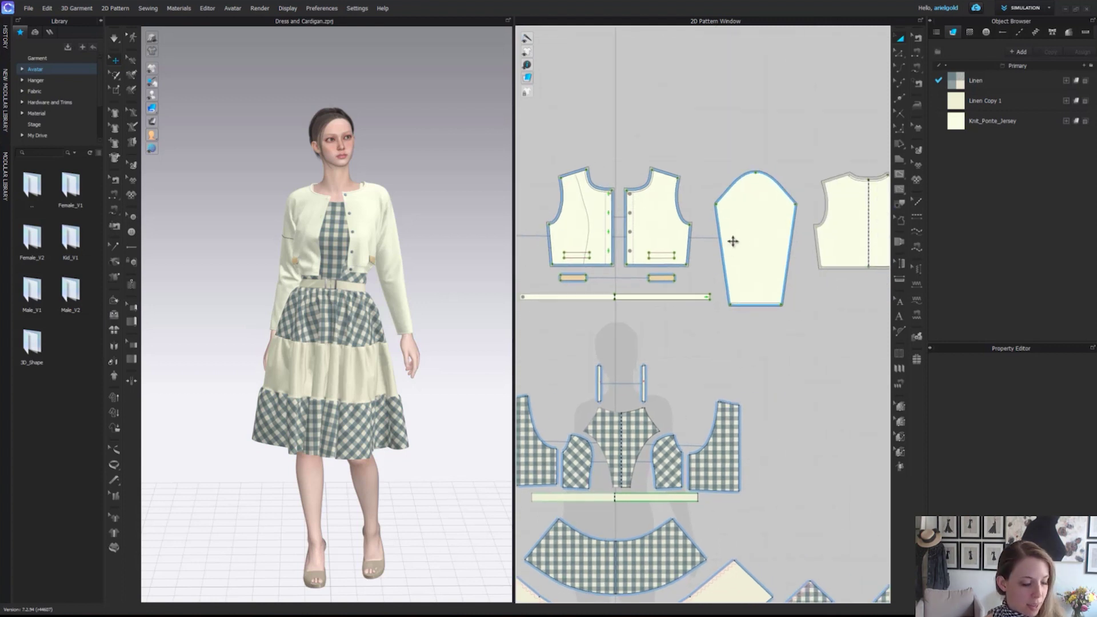
pyautogui.click(900, 53)
pyautogui.click(760, 307)
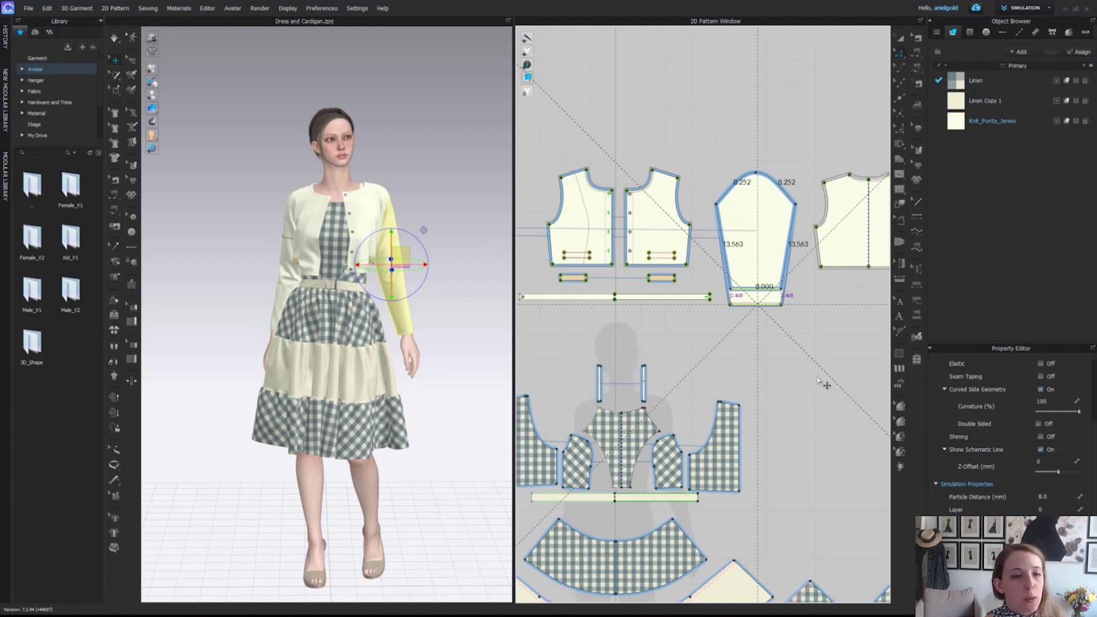
pyautogui.press('space')
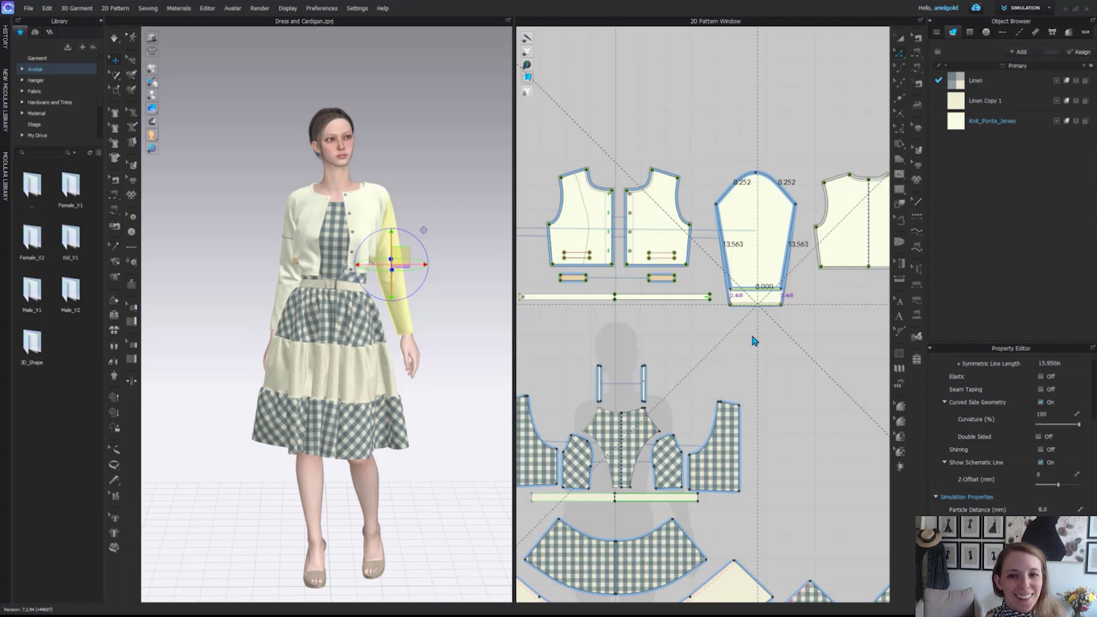
pyautogui.scroll(4, 752, 312)
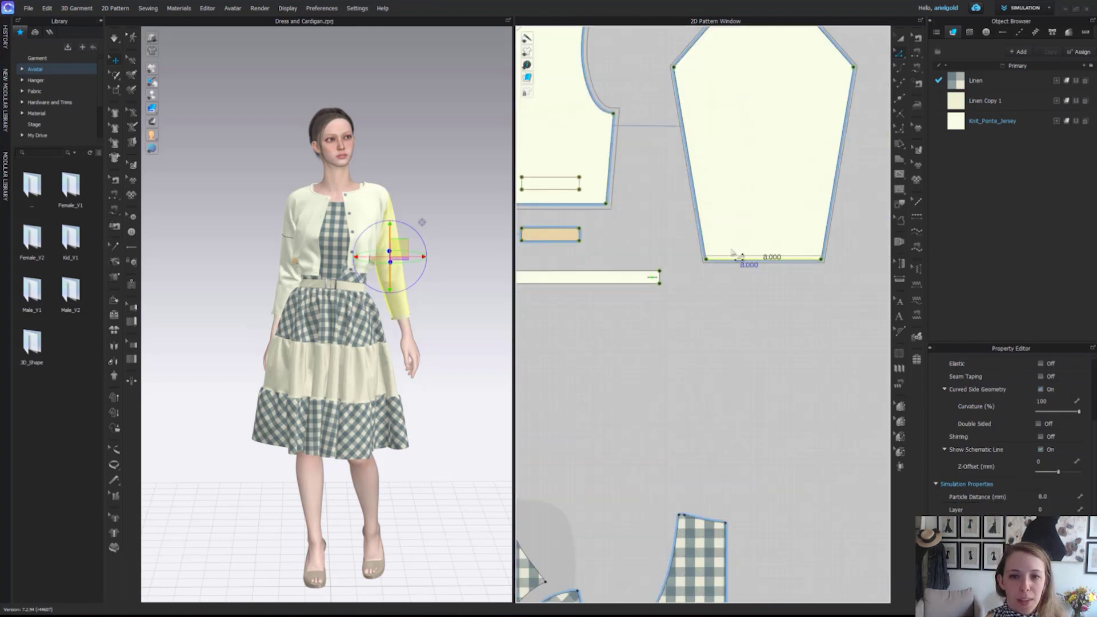
pyautogui.hotkey('ctrl', 'z')
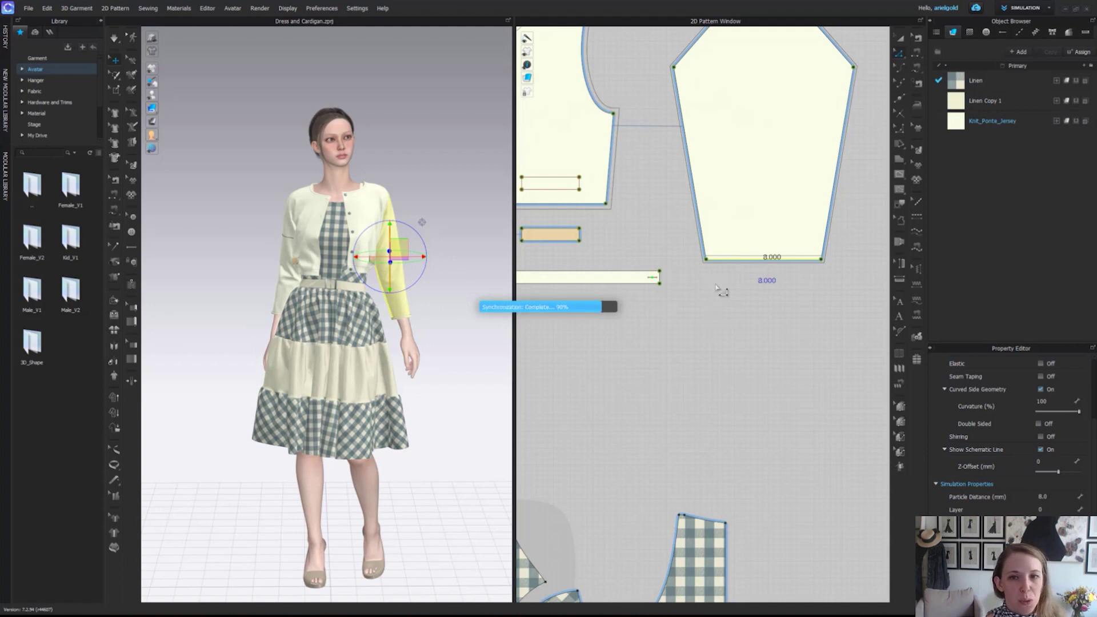
# Step: Clone the outline of the small tan piece below the cardigan front pattern as a reference line
pyautogui.scroll(-5, 654, 246)
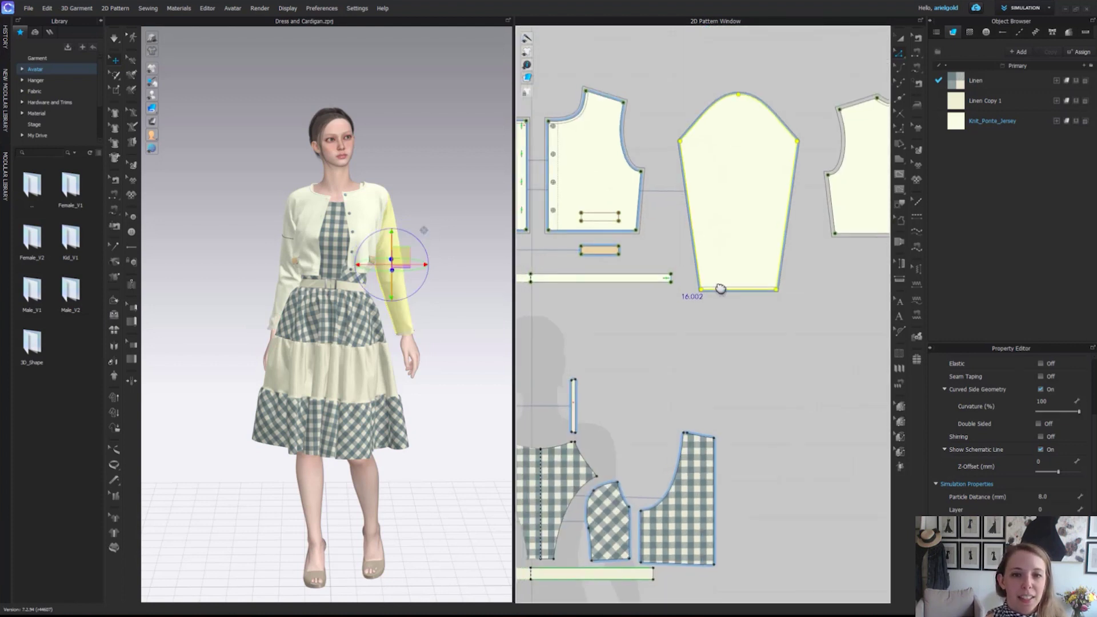
pyautogui.click(651, 272)
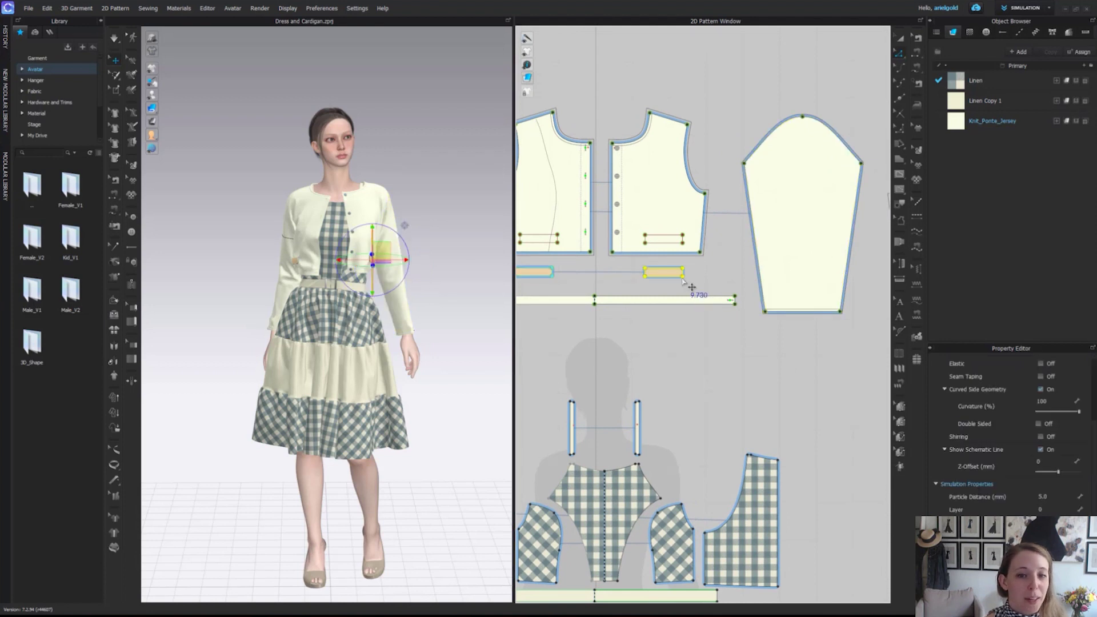
pyautogui.scroll(2, 682, 275)
pyautogui.rightClick(652, 279)
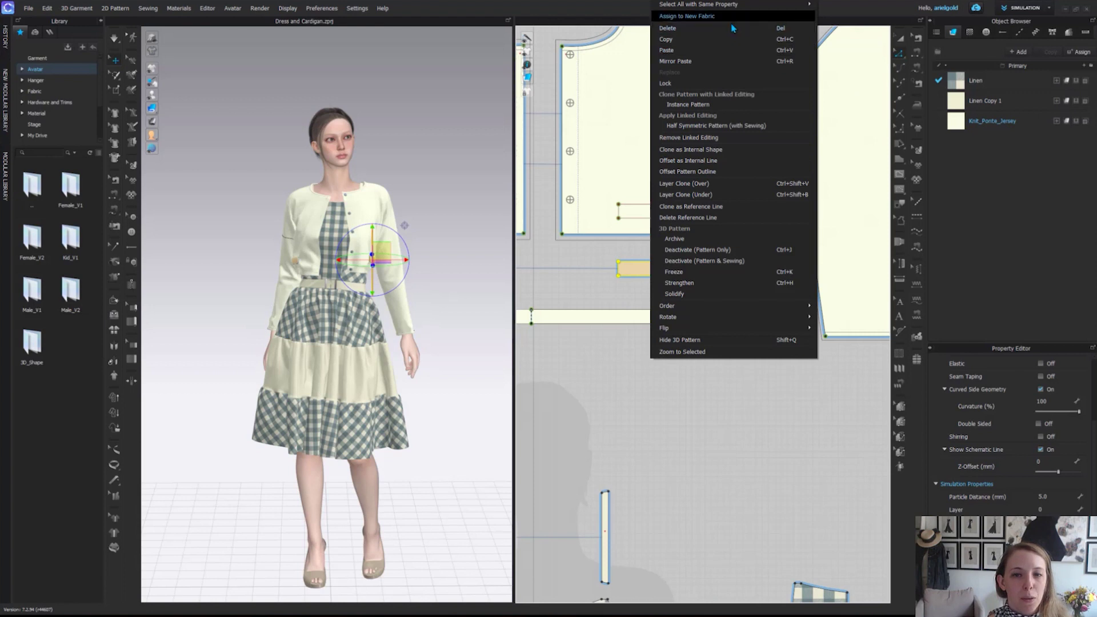
pyautogui.click(709, 207)
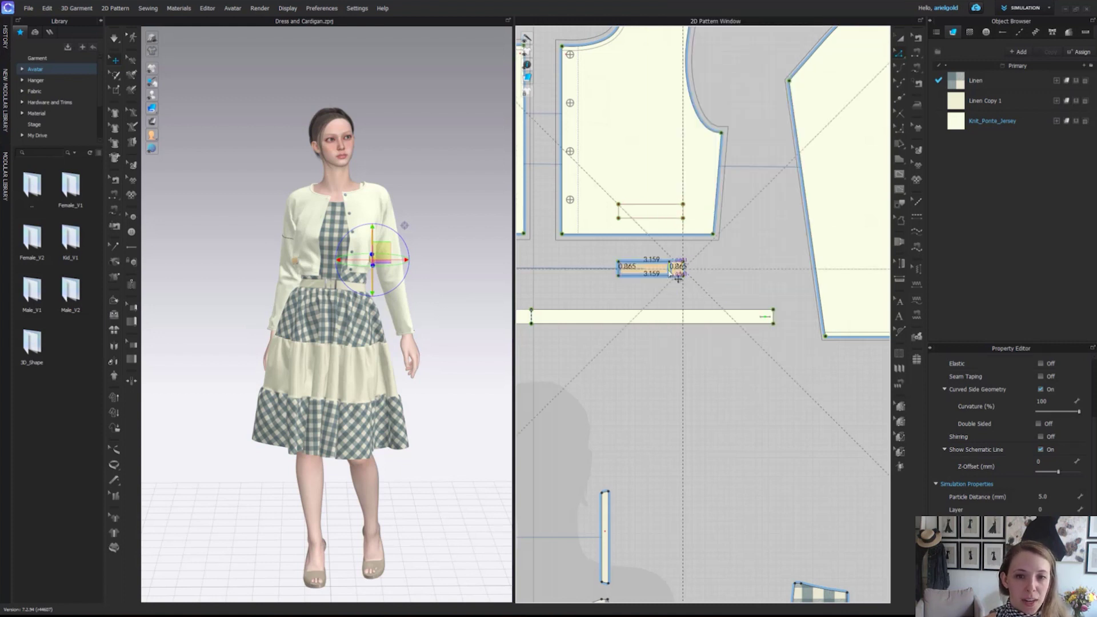
# Step: Compare the shortened tan piece with its reference outline, and restore the piece to full length
pyautogui.scroll(4, 672, 262)
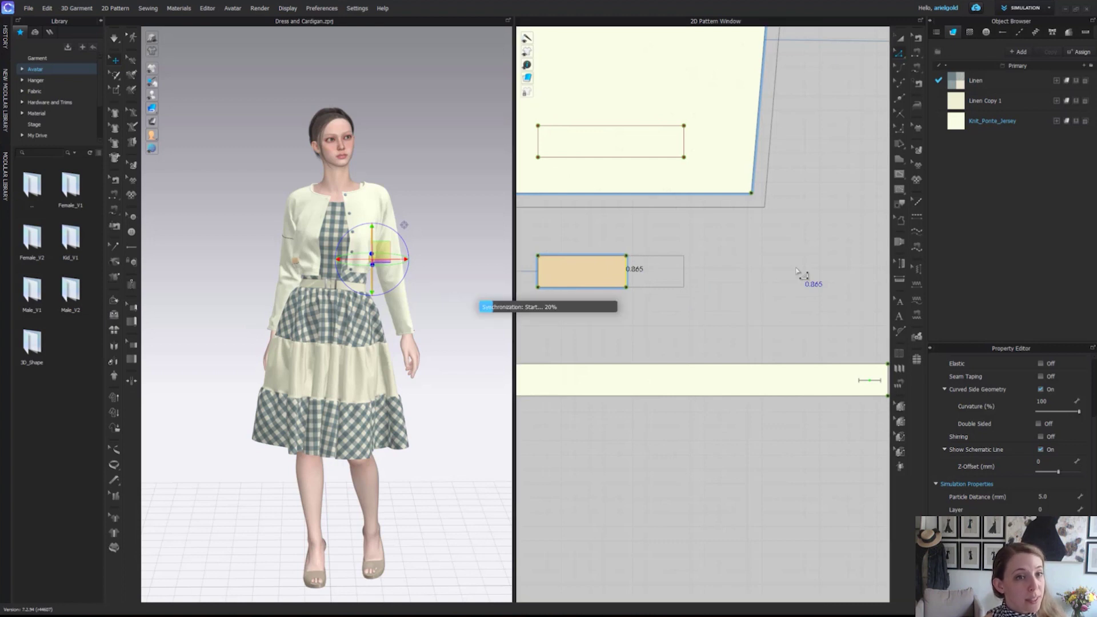
pyautogui.scroll(-8, 686, 237)
pyautogui.moveTo(684, 239); pyautogui.dragTo(743, 291, button='middle')
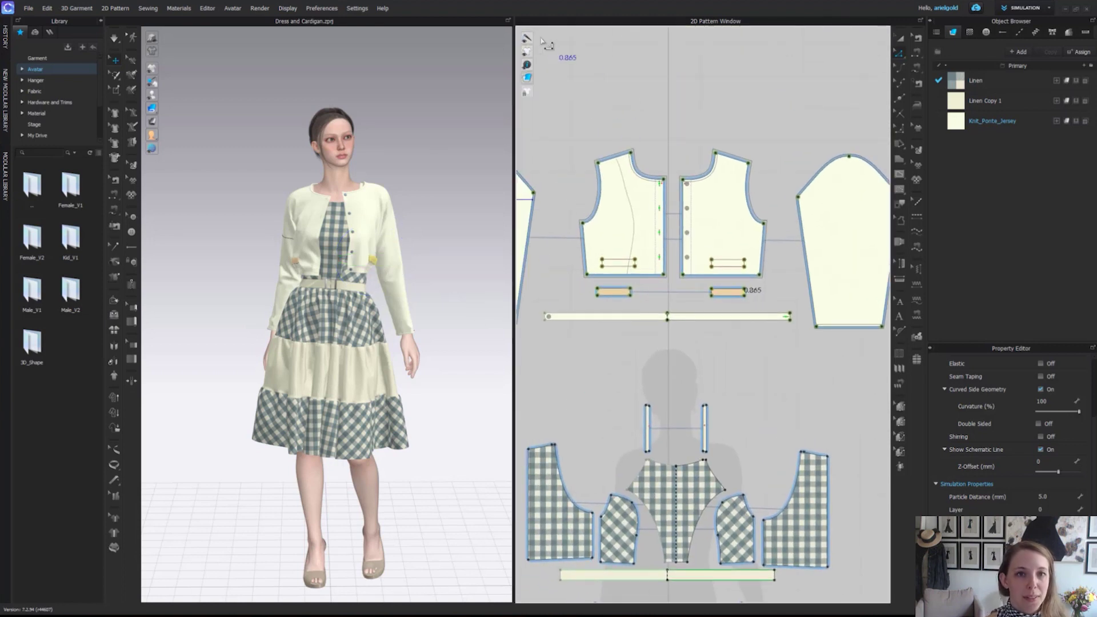
# Step: Hide the symmetric and instance lines on the 2D patterns and show them again
pyautogui.moveTo(533, 56)
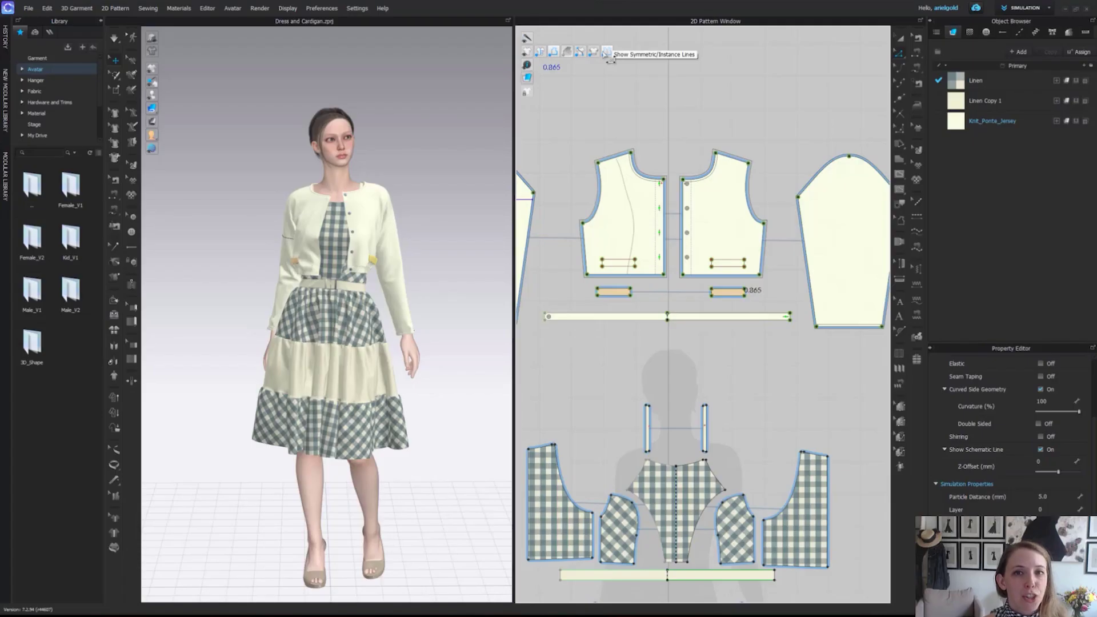
pyautogui.click(605, 53)
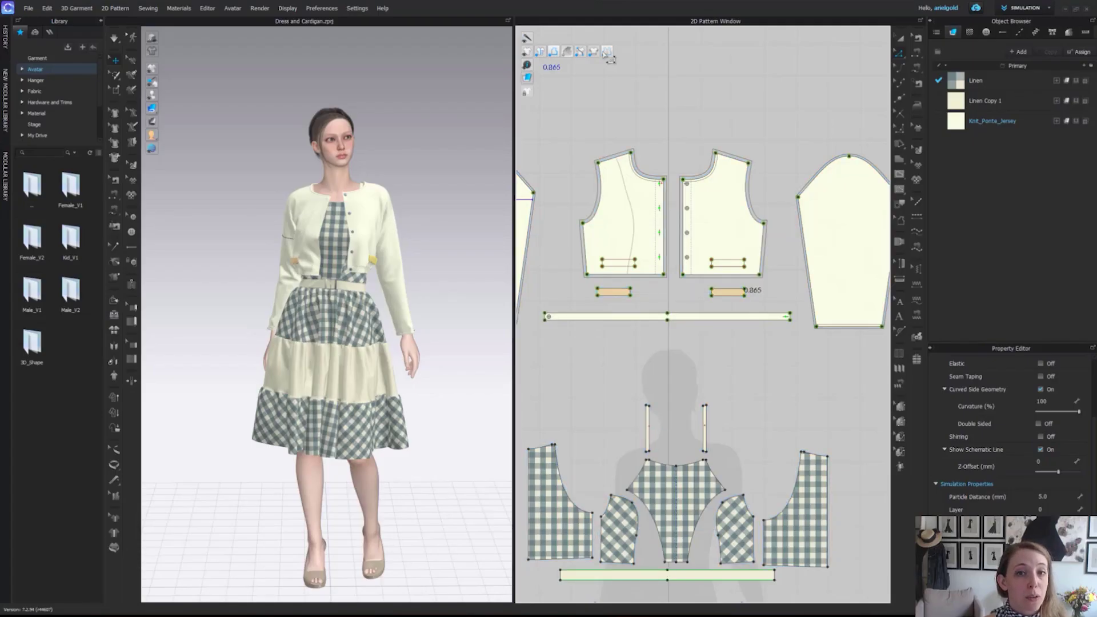
pyautogui.click(608, 54)
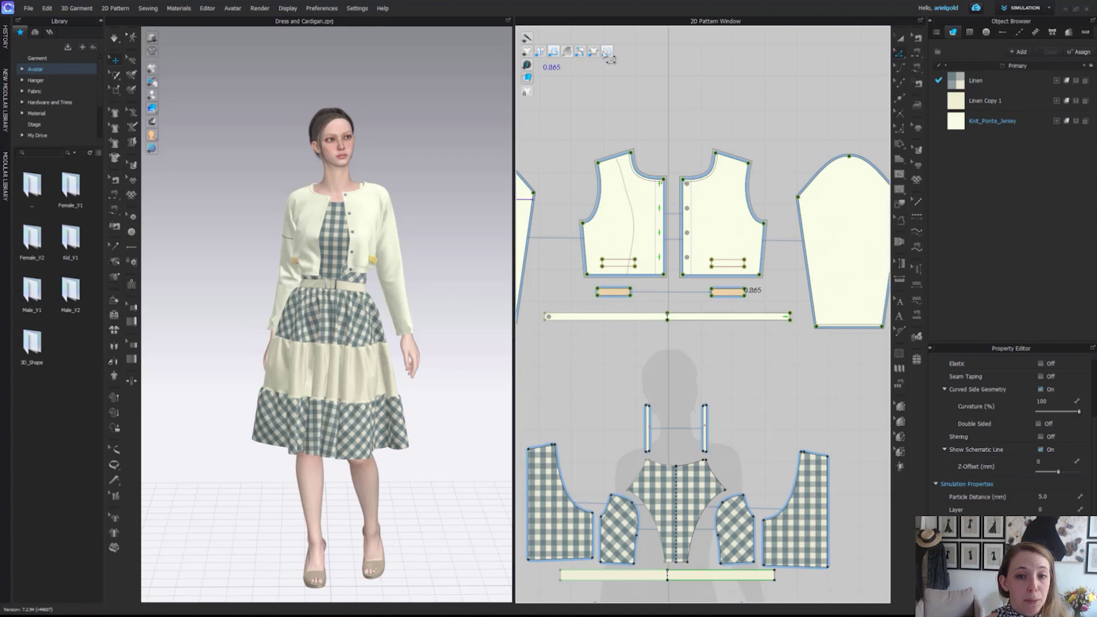
# Step: Turn the symmetric and instance lines off and back on with all cardigan and dress patterns in view, including the back bodice
pyautogui.moveTo(821, 250); pyautogui.dragTo(630, 228, button='middle')
pyautogui.scroll(-5, 690, 256)
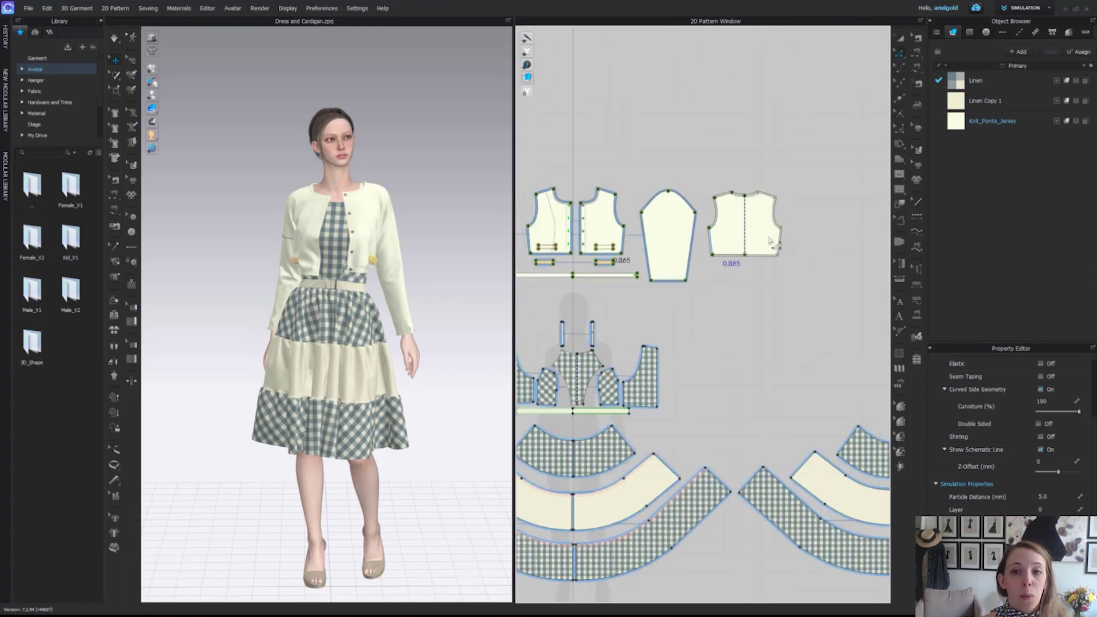
pyautogui.moveTo(787, 226); pyautogui.dragTo(814, 240, button='middle')
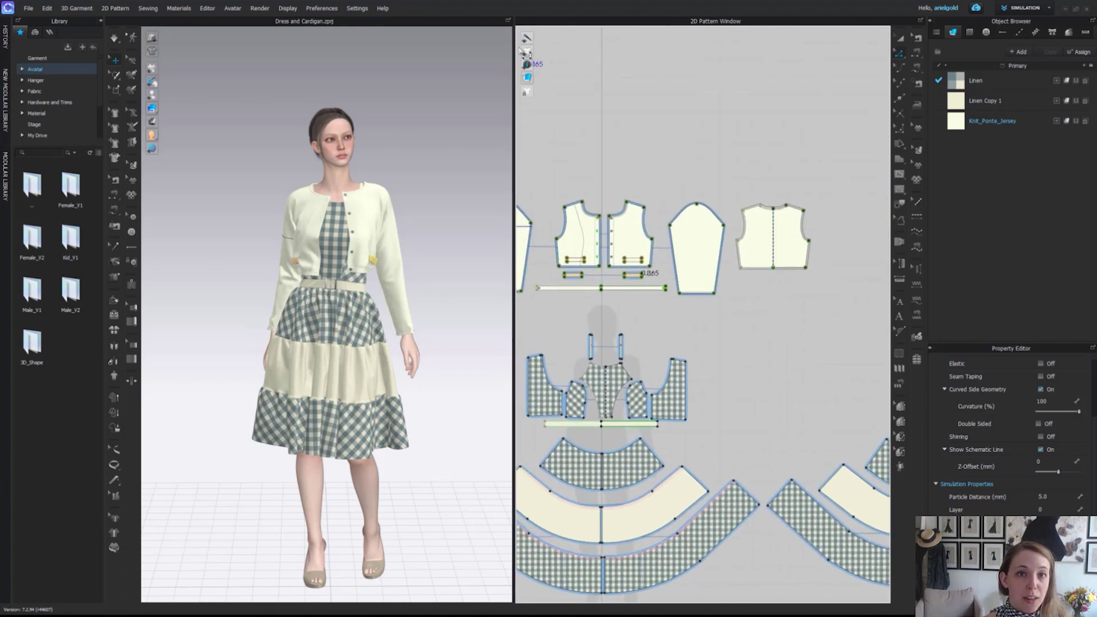
pyautogui.click(608, 53)
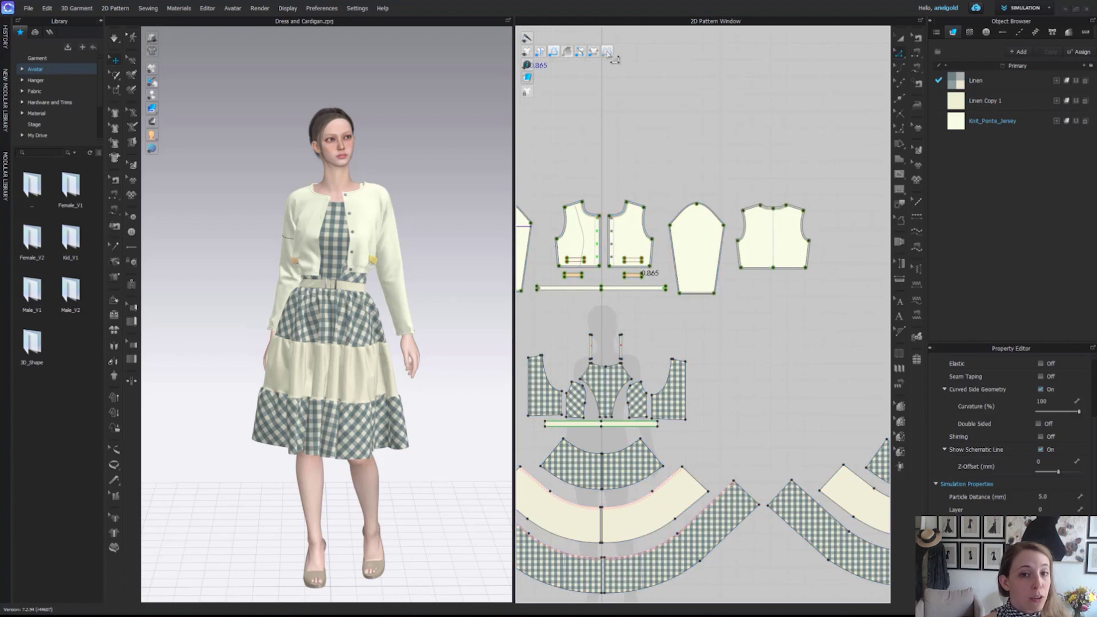
pyautogui.click(608, 52)
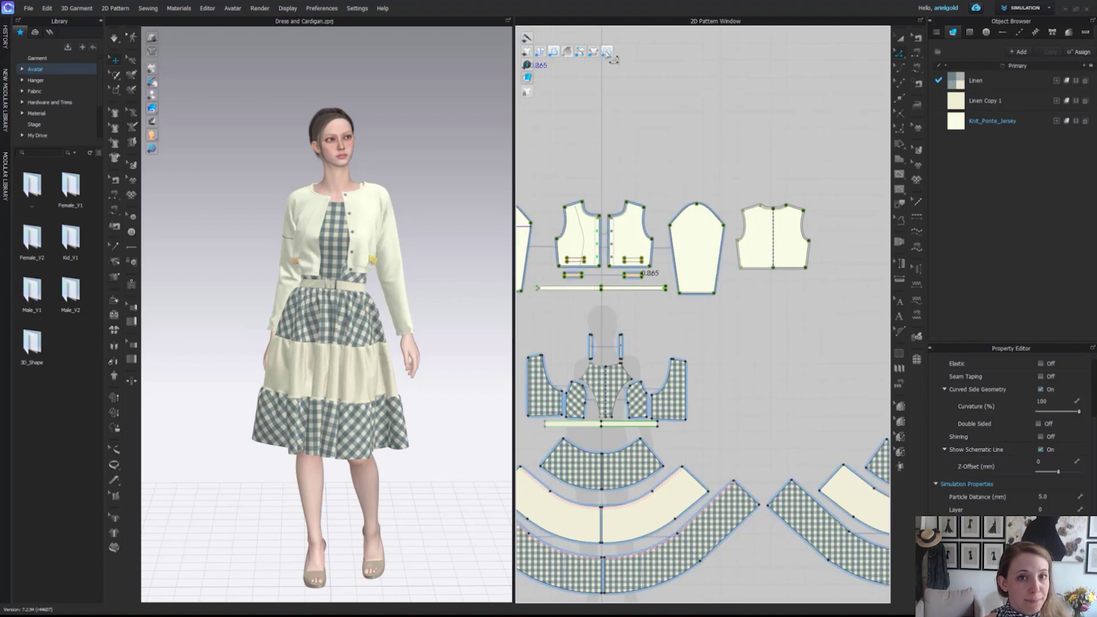
# Step: Show and hide the pattern names in the 2D window, and display the pattern annotations
pyautogui.moveTo(529, 67)
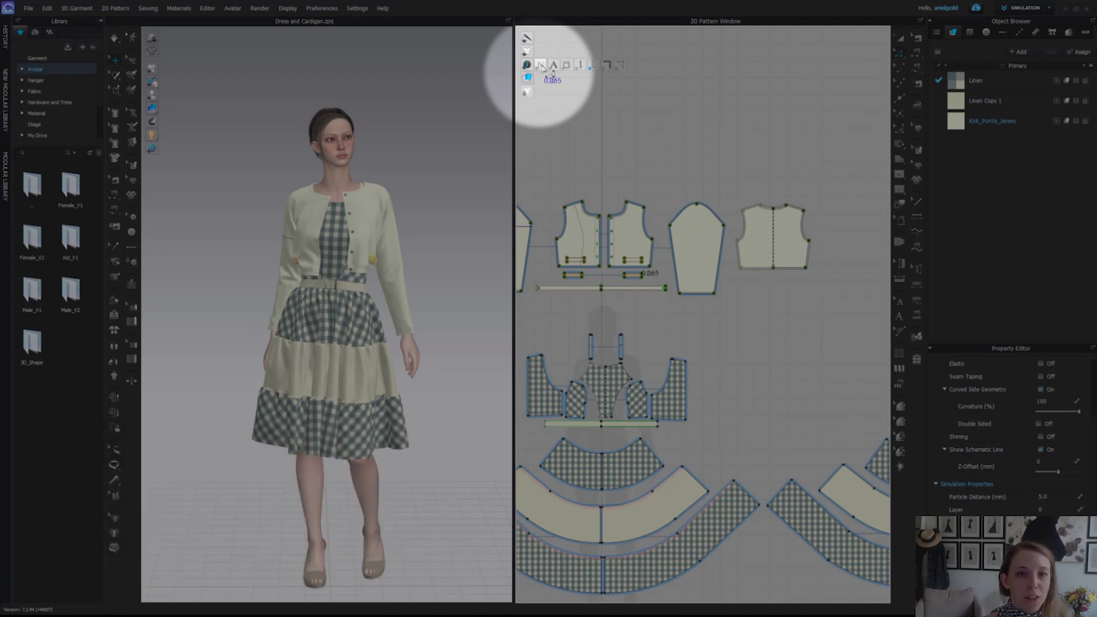
pyautogui.moveTo(605, 194); pyautogui.dragTo(670, 184, button='middle')
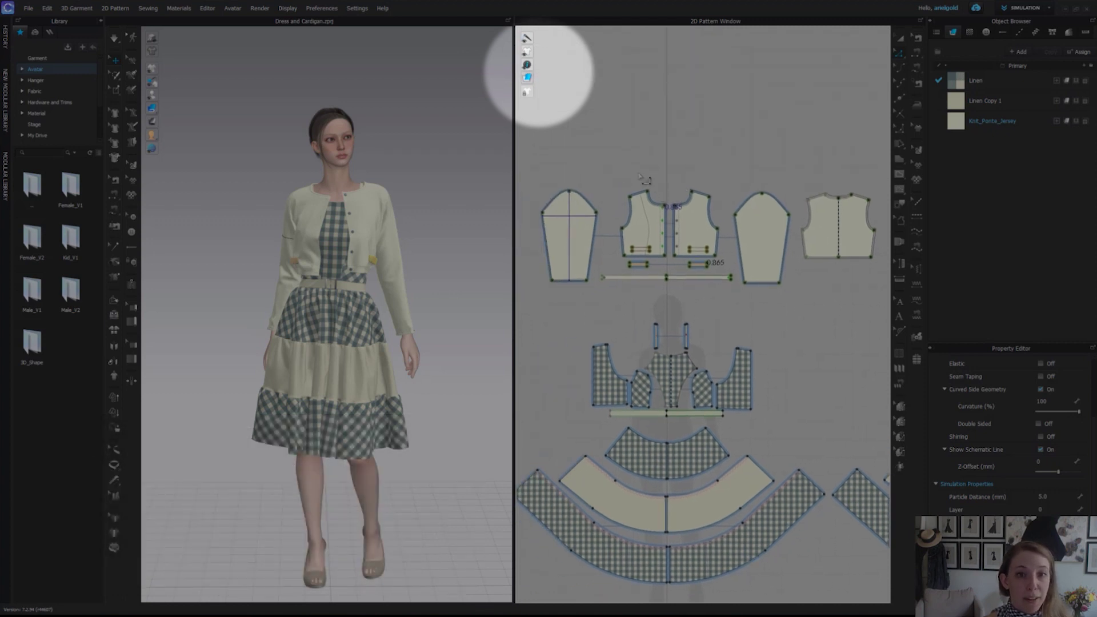
pyautogui.click(540, 65)
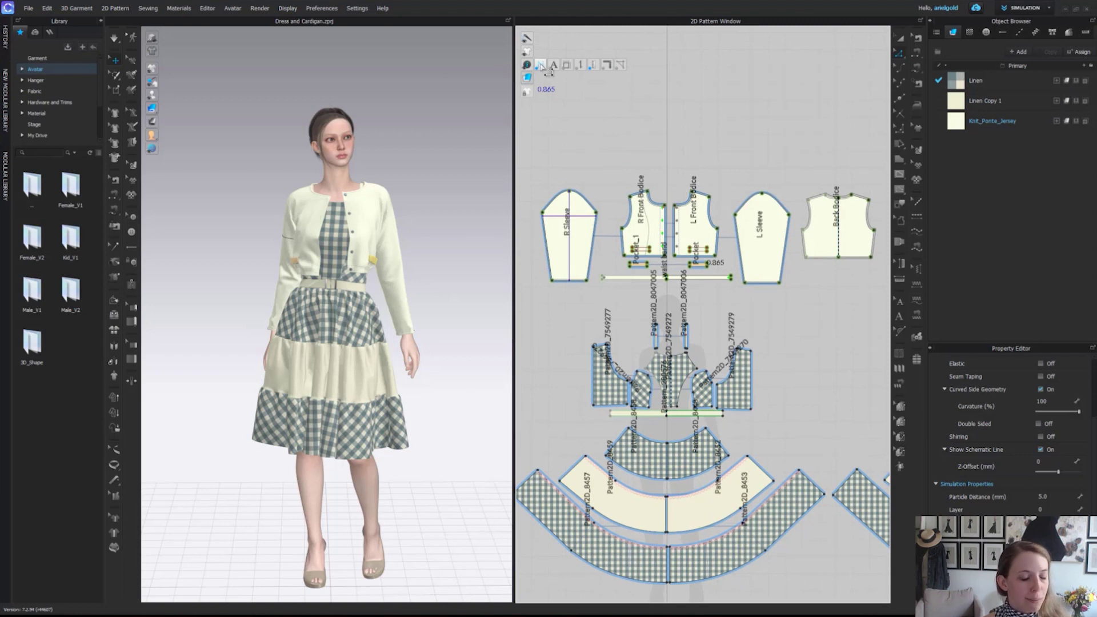
pyautogui.click(541, 65)
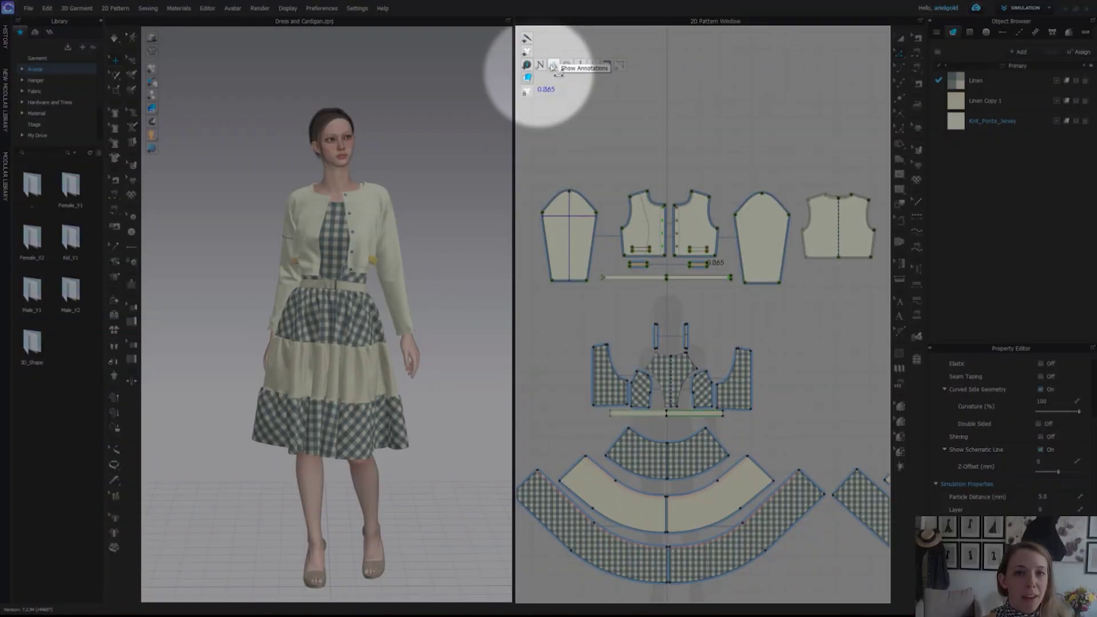
pyautogui.click(553, 66)
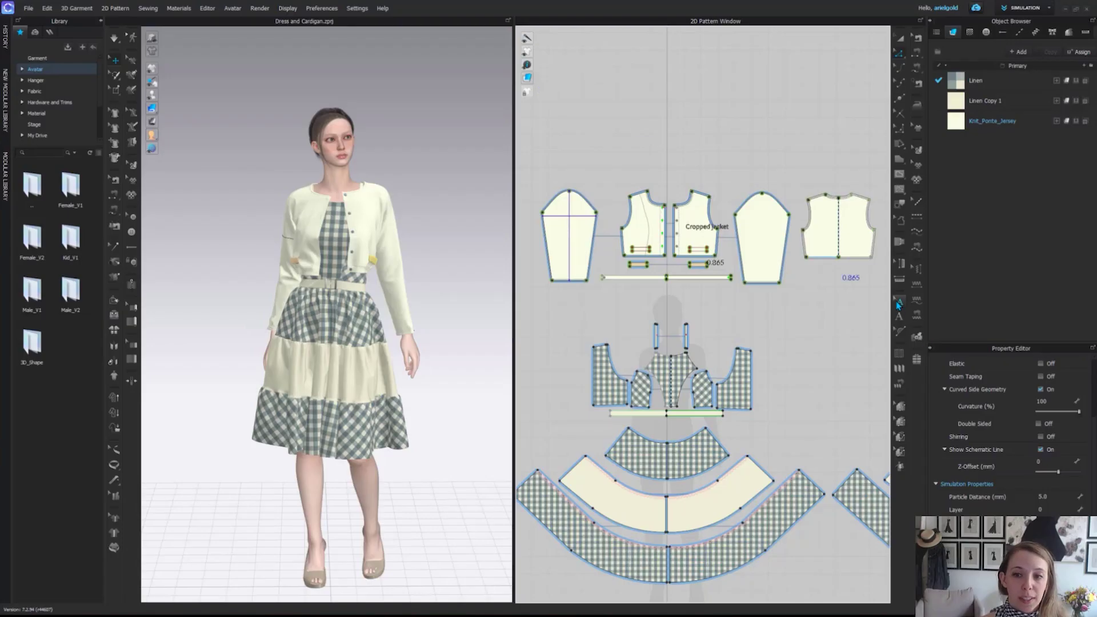
pyautogui.click(900, 313)
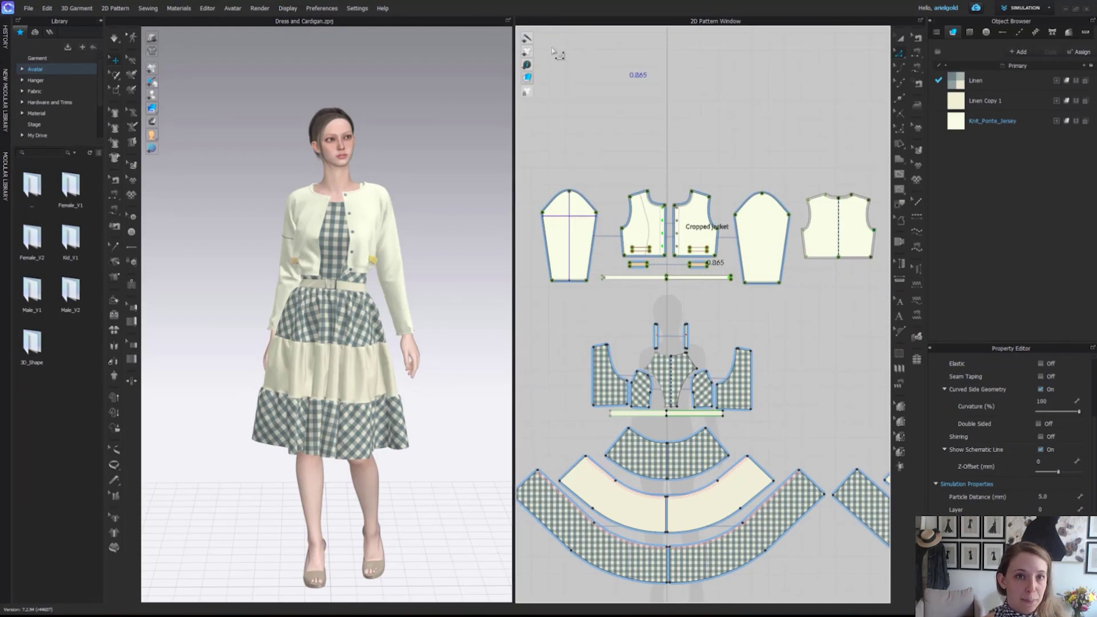
# Step: Show and hide the line lengths of the 2D patterns, and hide and restore their baselines
pyautogui.moveTo(527, 65)
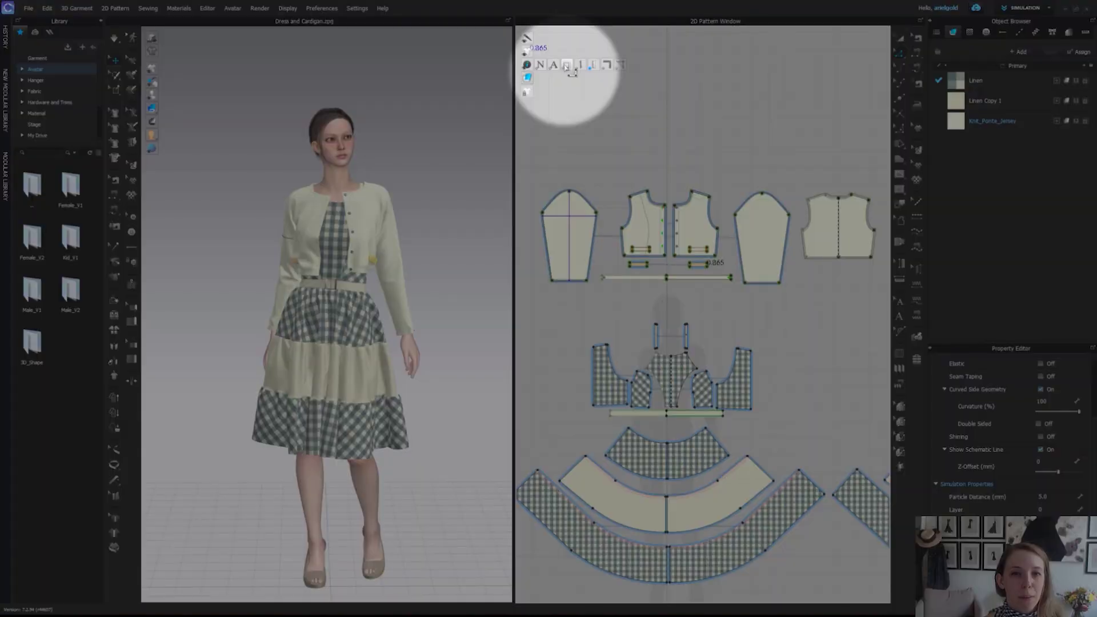
pyautogui.click(567, 66)
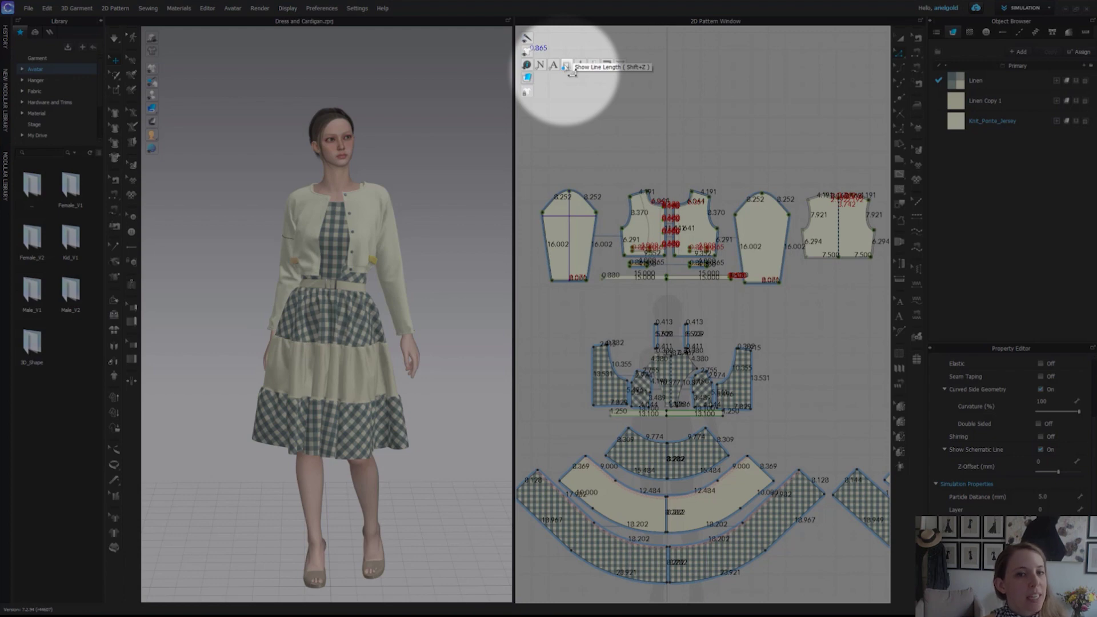
pyautogui.click(569, 67)
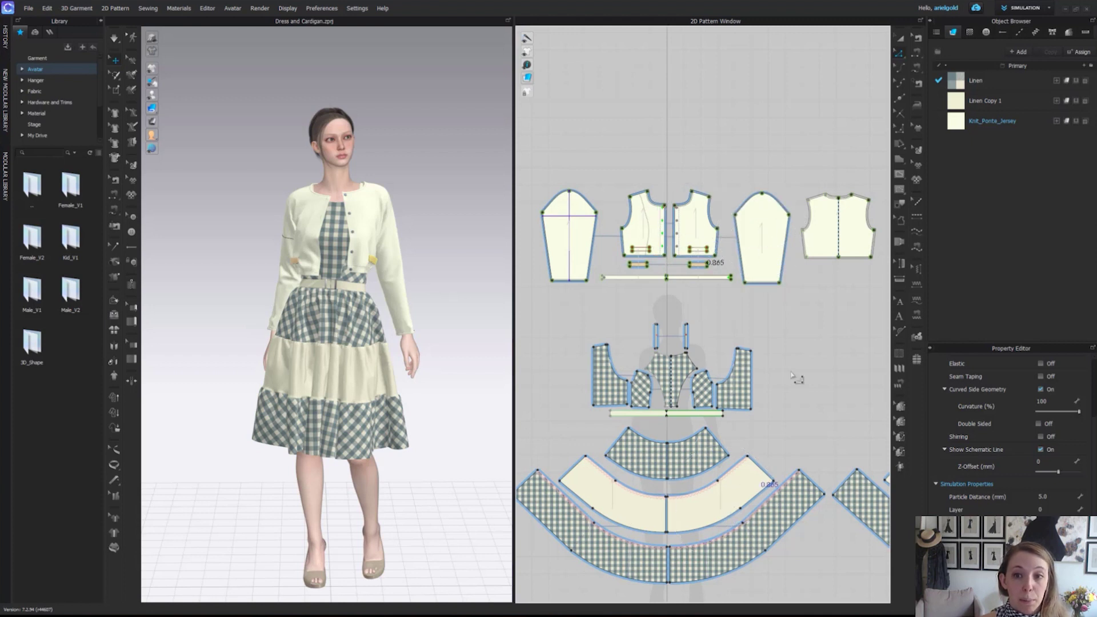
pyautogui.moveTo(537, 75)
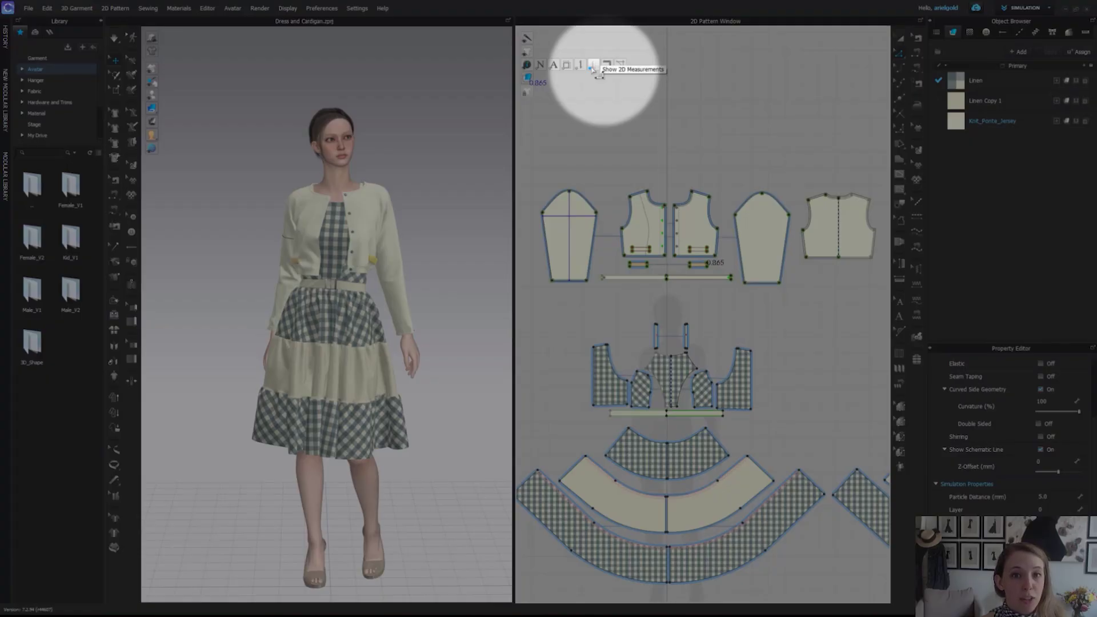
pyautogui.click(593, 68)
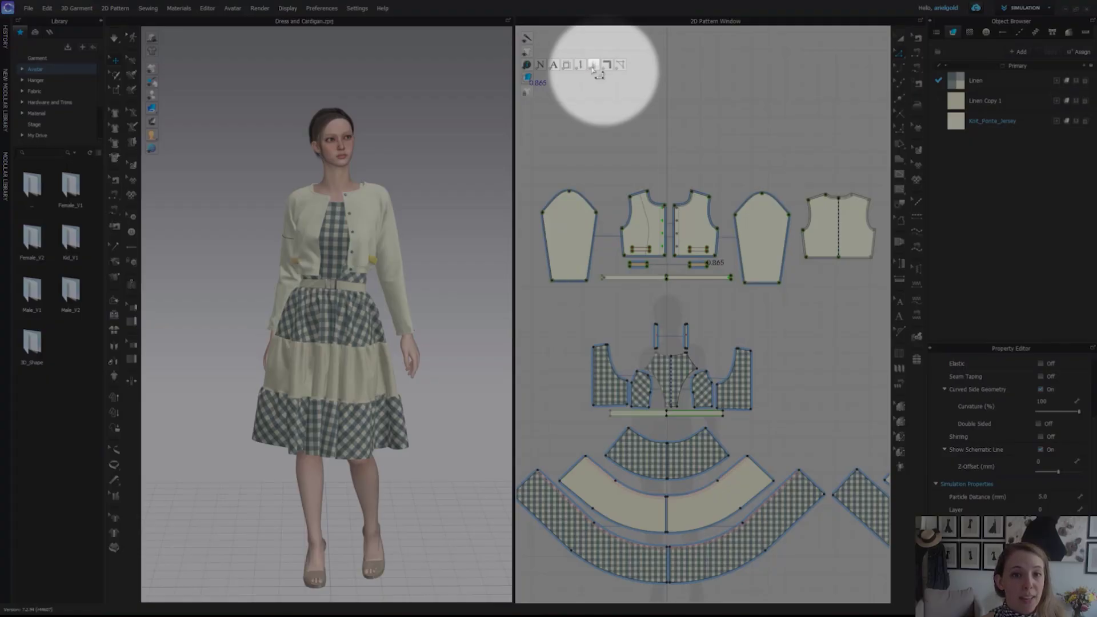
pyautogui.click(593, 68)
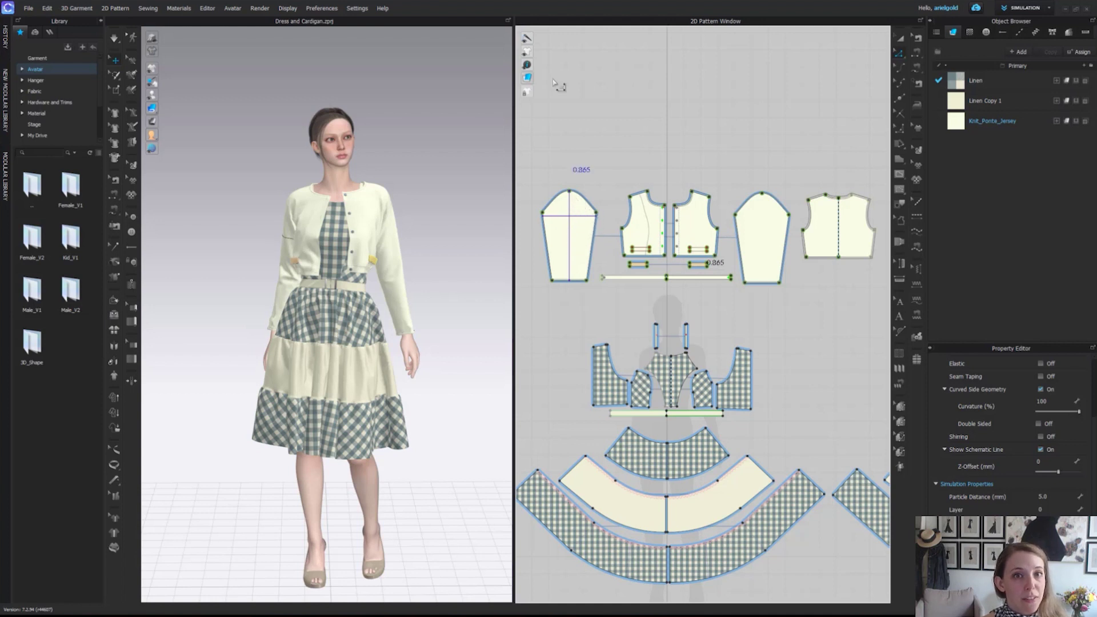
# Step: Show the ruler in the 2D window and open its unit options, closing them without a change
pyautogui.moveTo(528, 66)
pyautogui.click(607, 66)
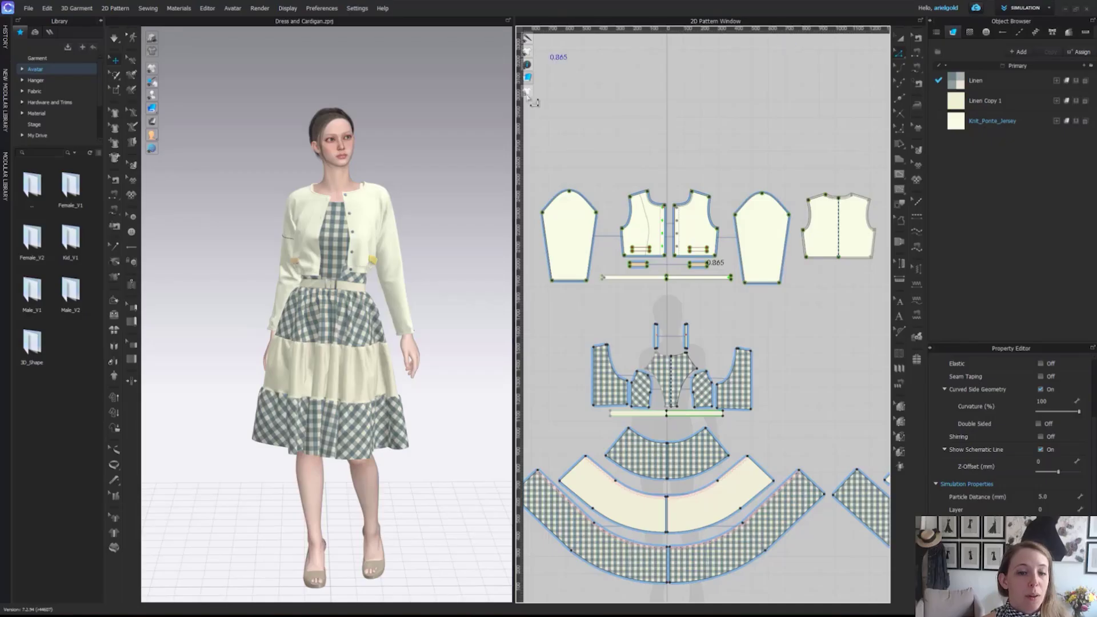
pyautogui.rightClick(608, 34)
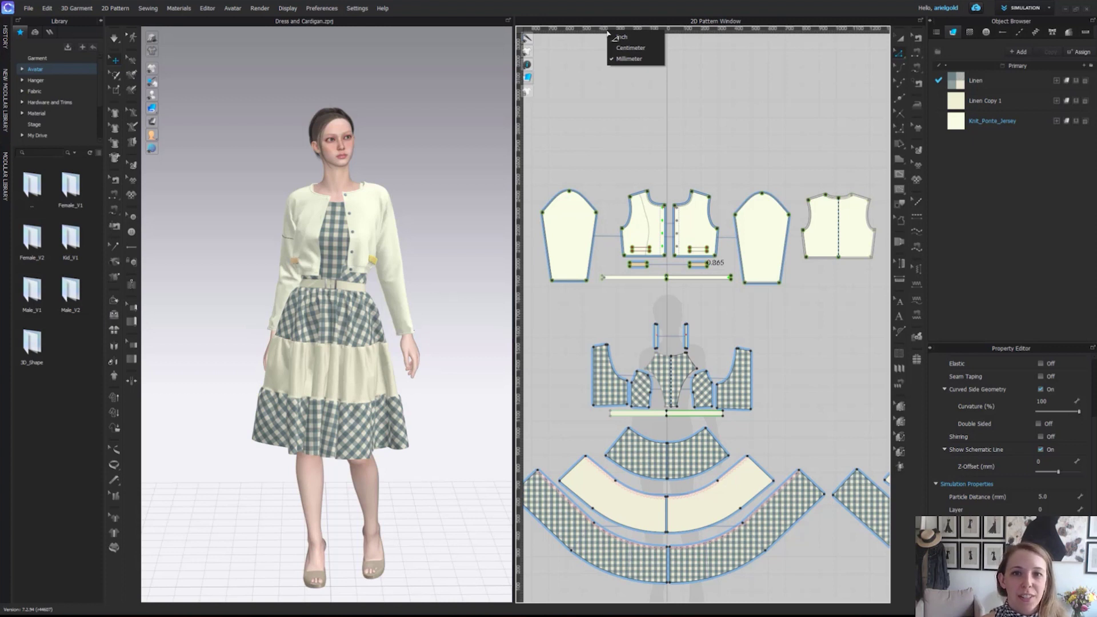
pyautogui.click(548, 75)
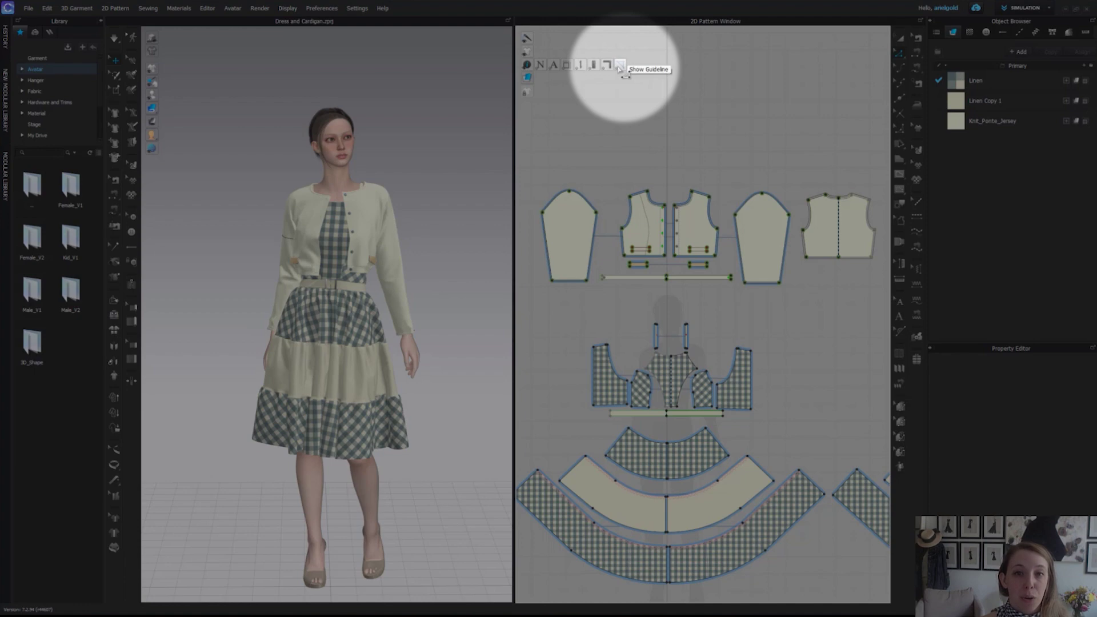
# Step: Toggle the guidelines and examine them on the cardigan's left sleeve pattern while nudging its edge
pyautogui.click(620, 68)
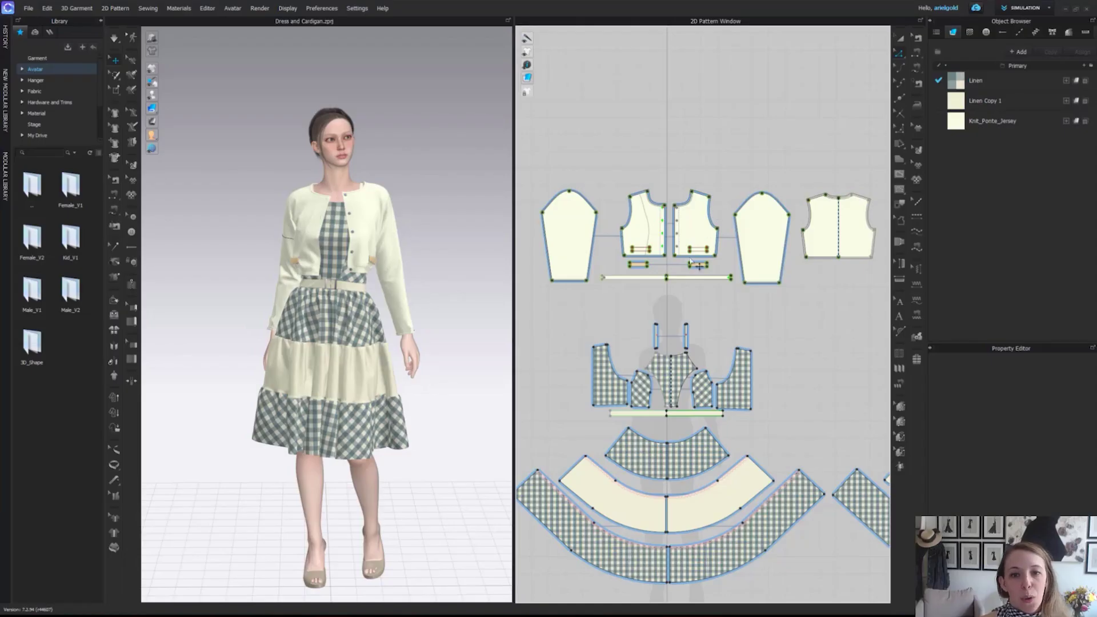
pyautogui.click(792, 240)
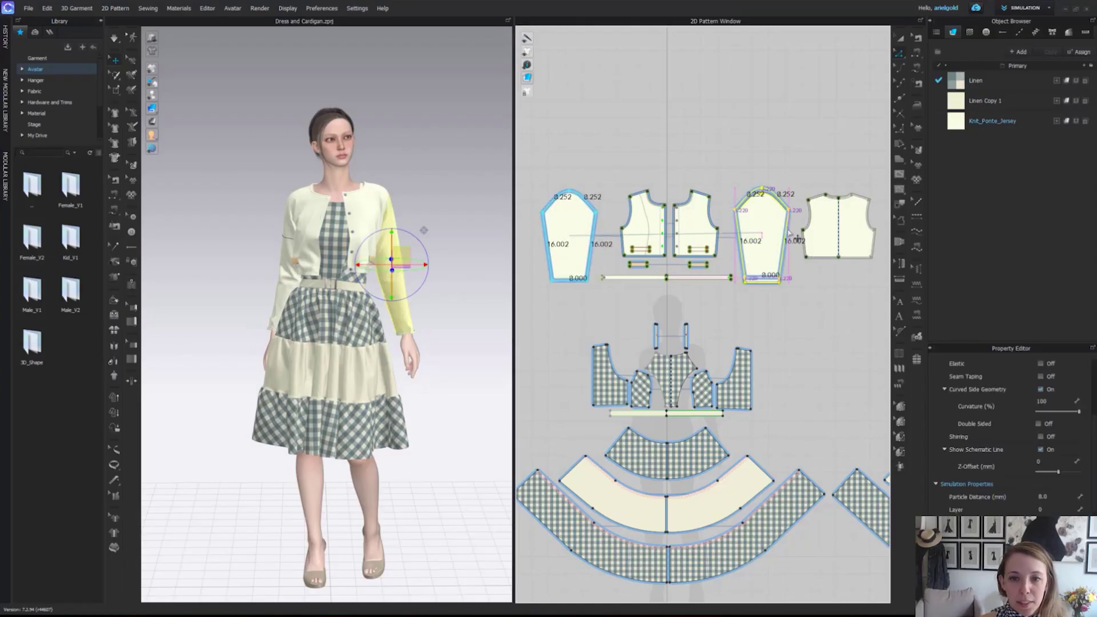
pyautogui.moveTo(790, 230); pyautogui.dragTo(791, 239)
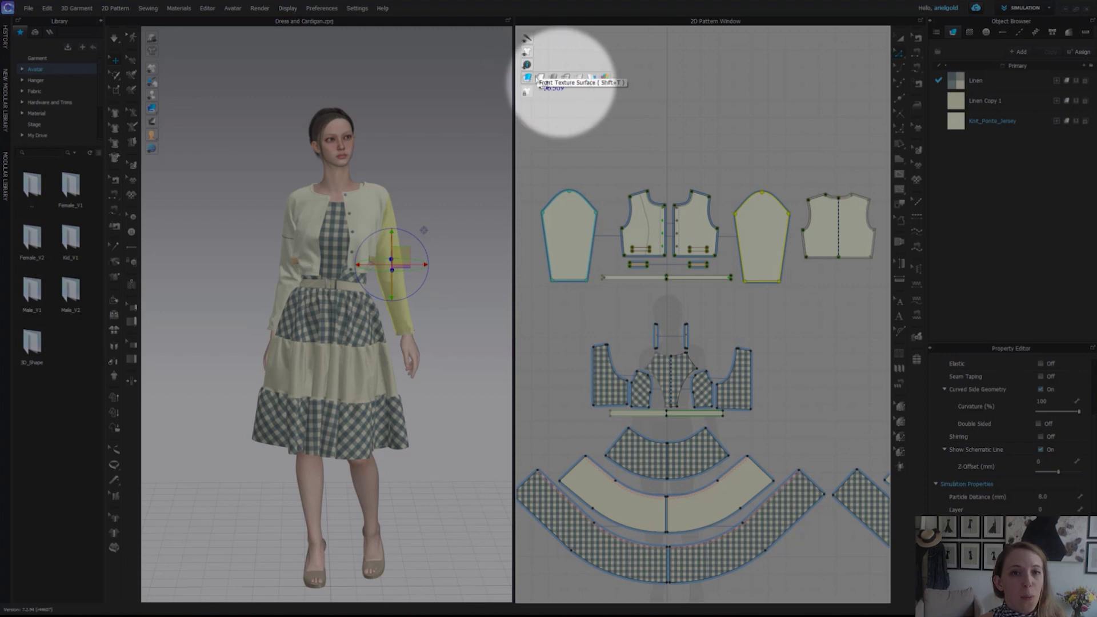
# Step: Set the 2D patterns to the Translucent Surface and move the left sleeve over the left front bodice
pyautogui.click(541, 79)
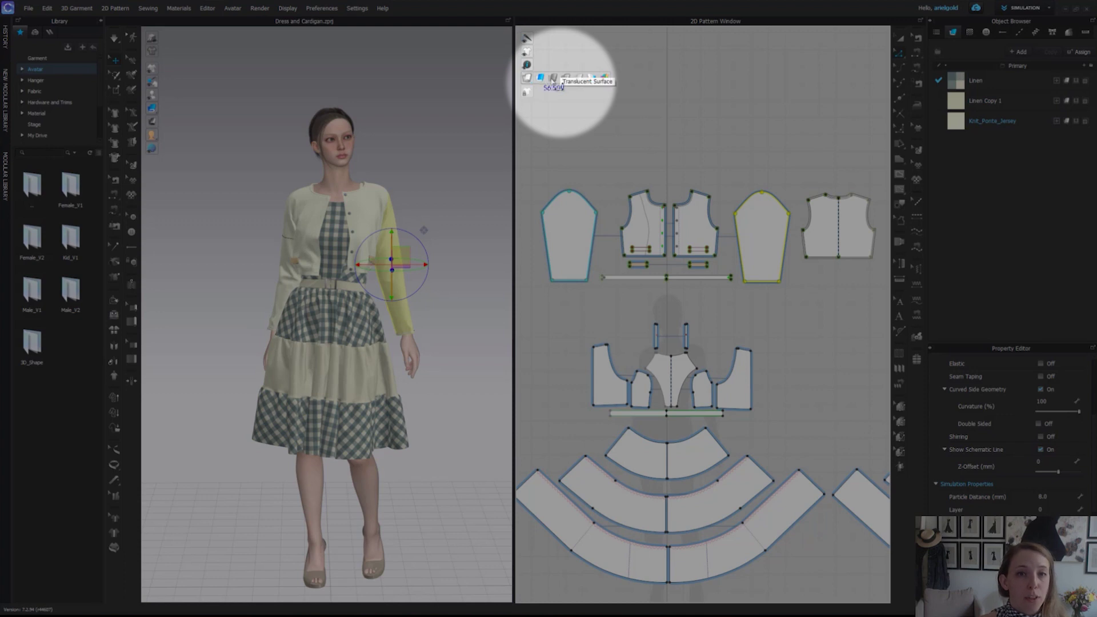
pyautogui.click(553, 79)
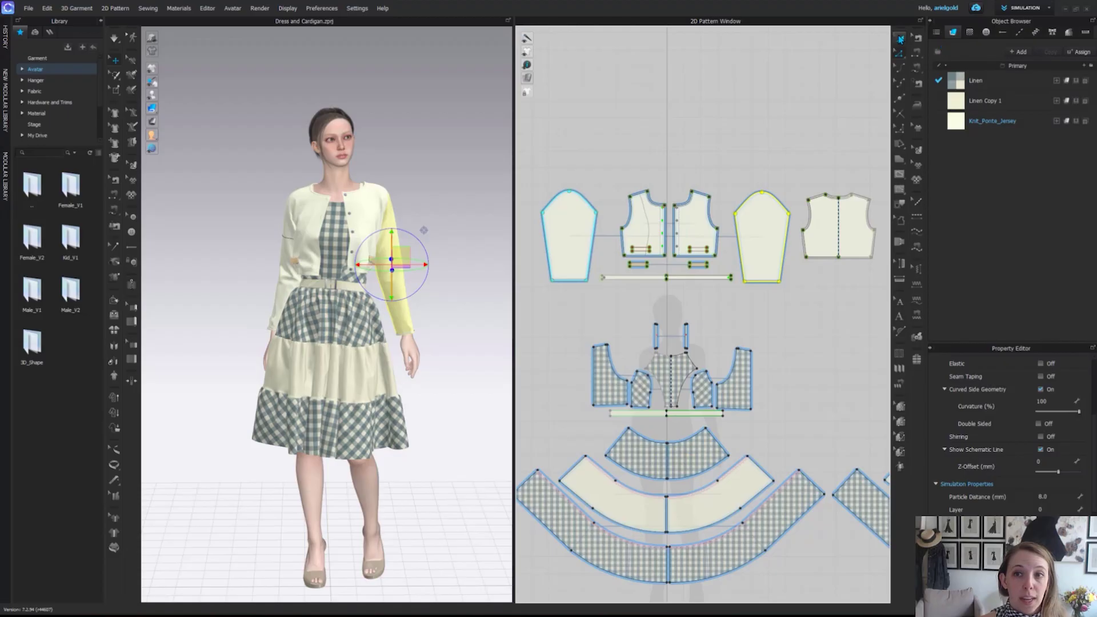
pyautogui.click(899, 38)
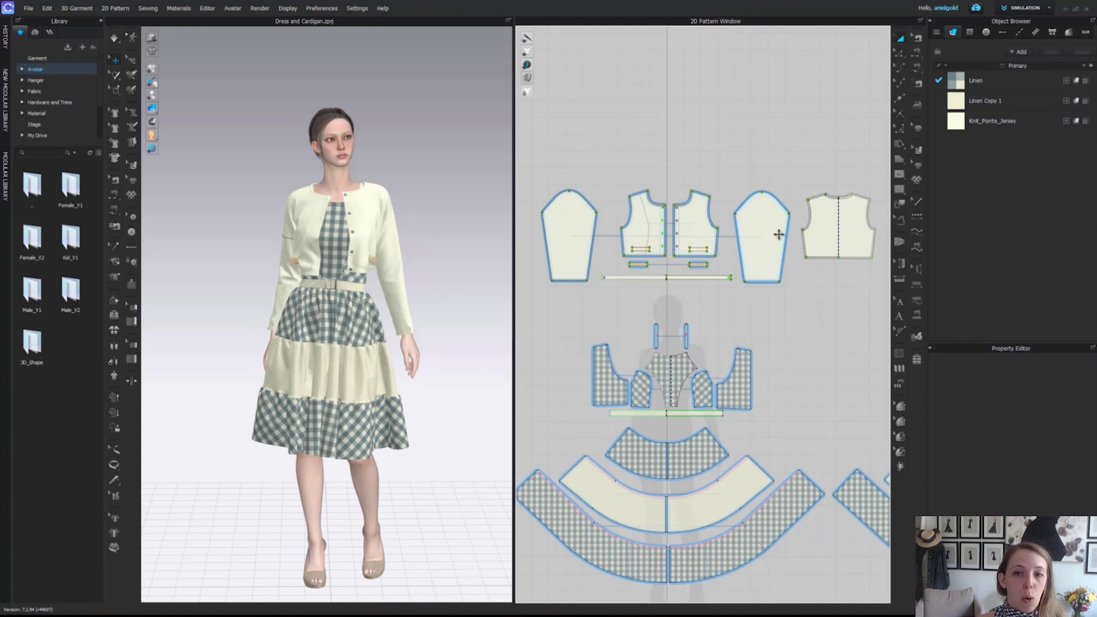
pyautogui.moveTo(774, 240); pyautogui.dragTo(733, 233)
pyautogui.click(749, 296)
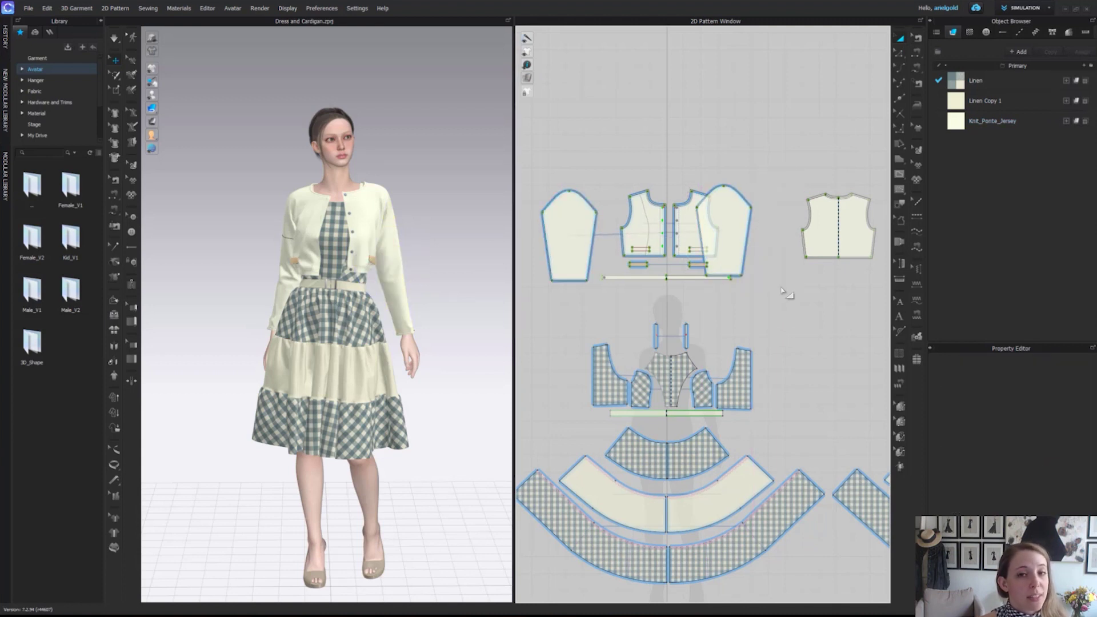
# Step: Undo the left sleeve's move and select the cardigan's back bodice
pyautogui.hotkey('ctrl', 'z')
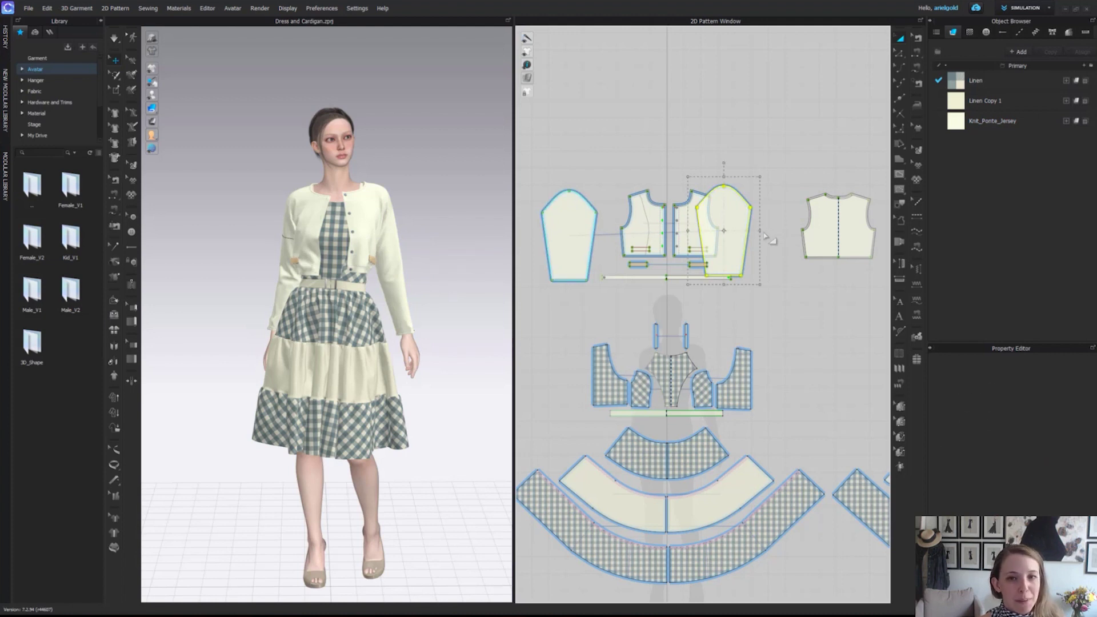
pyautogui.hotkey('ctrl', 'z')
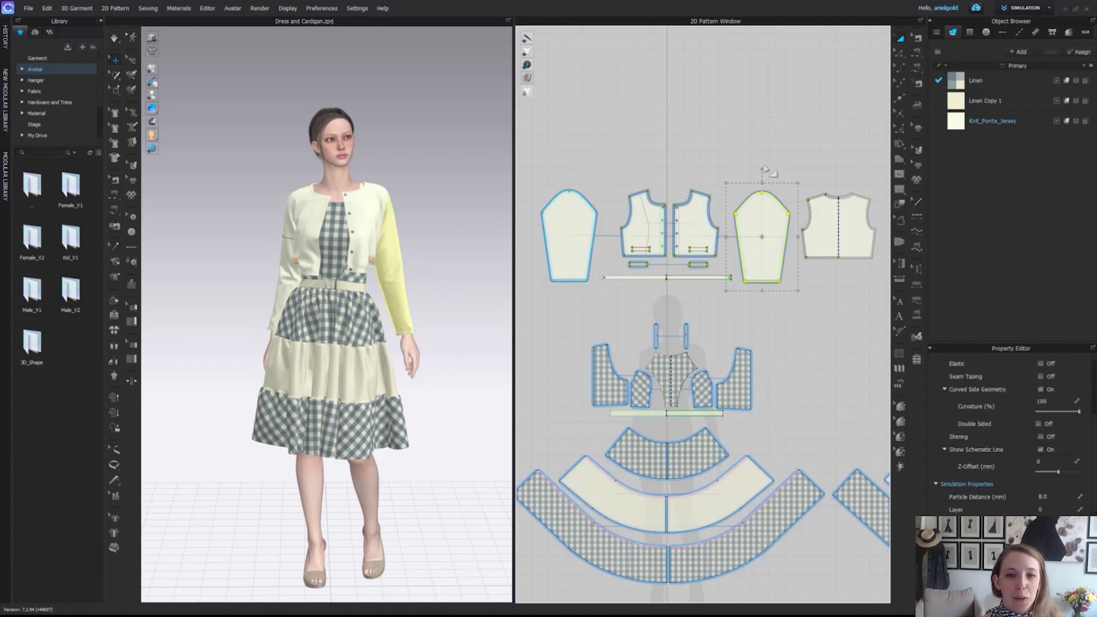
pyautogui.moveTo(832, 232)
pyautogui.mouseDown()
pyautogui.moveTo(747, 229)
pyautogui.moveTo(832, 231)
pyautogui.mouseUp()
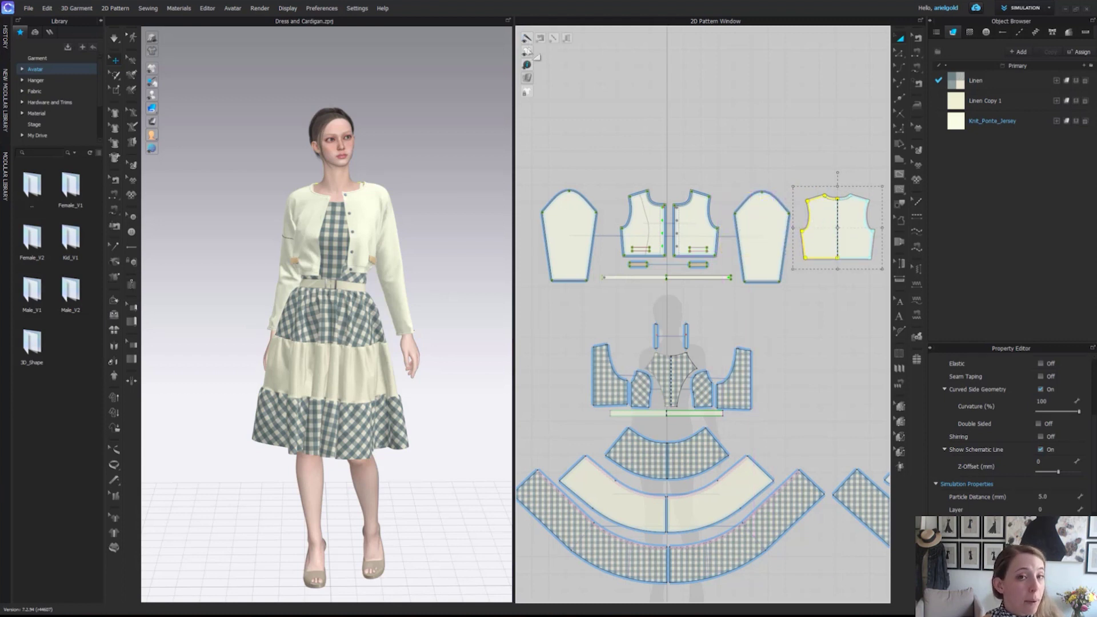
# Step: Display the 2D patterns as unfilled outlines, switch them to the mesh surface, and examine the mesh on the front bodices
pyautogui.moveTo(527, 78)
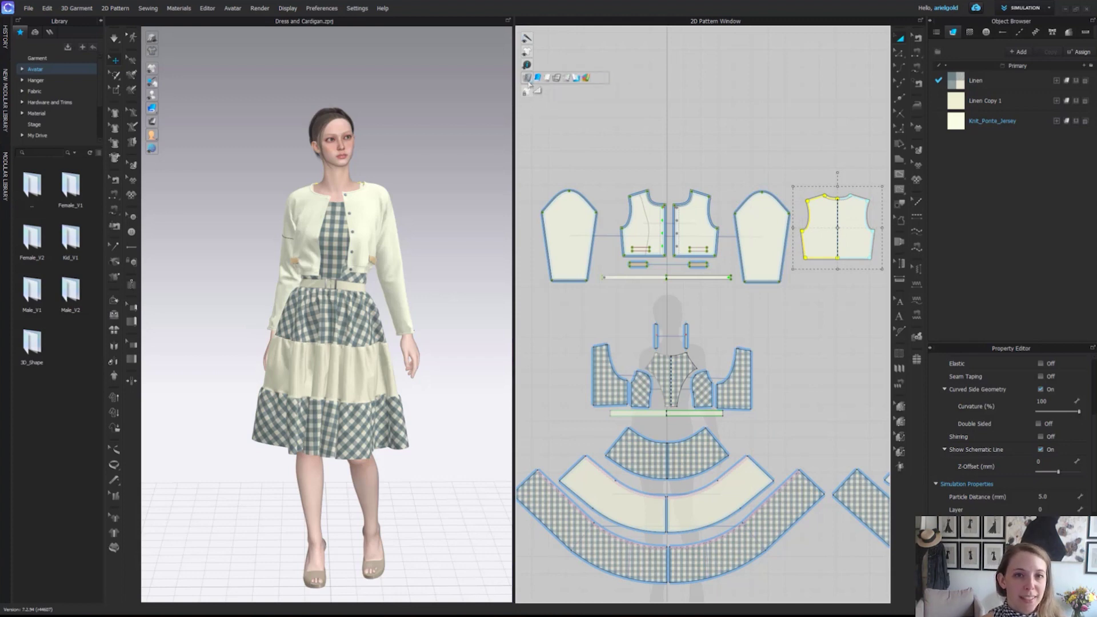
pyautogui.click(567, 80)
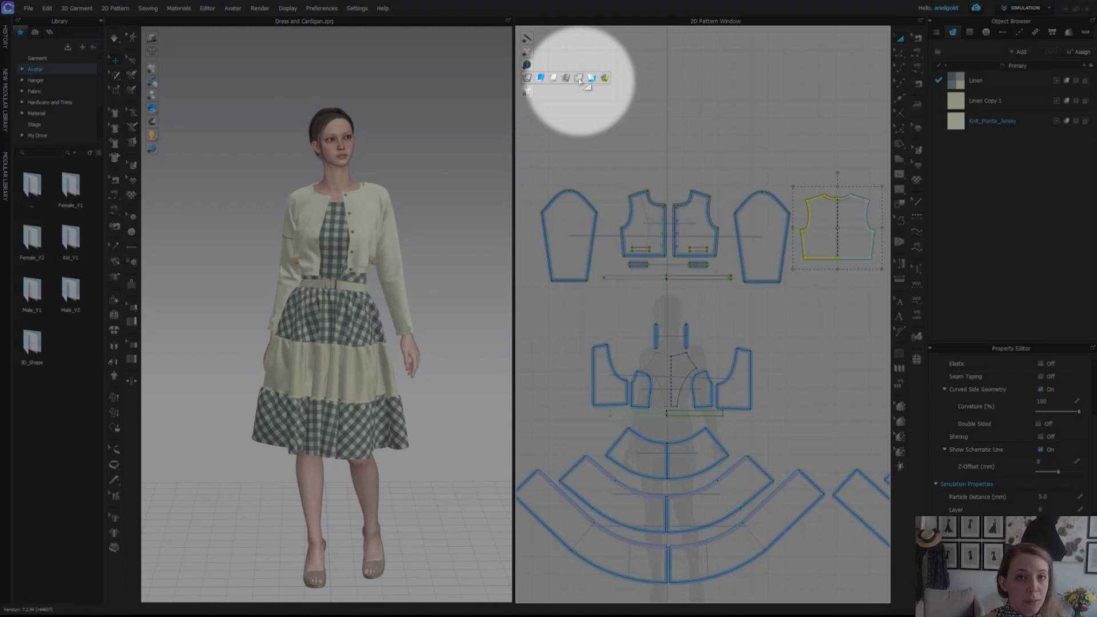
pyautogui.click(579, 79)
pyautogui.scroll(2, 676, 214)
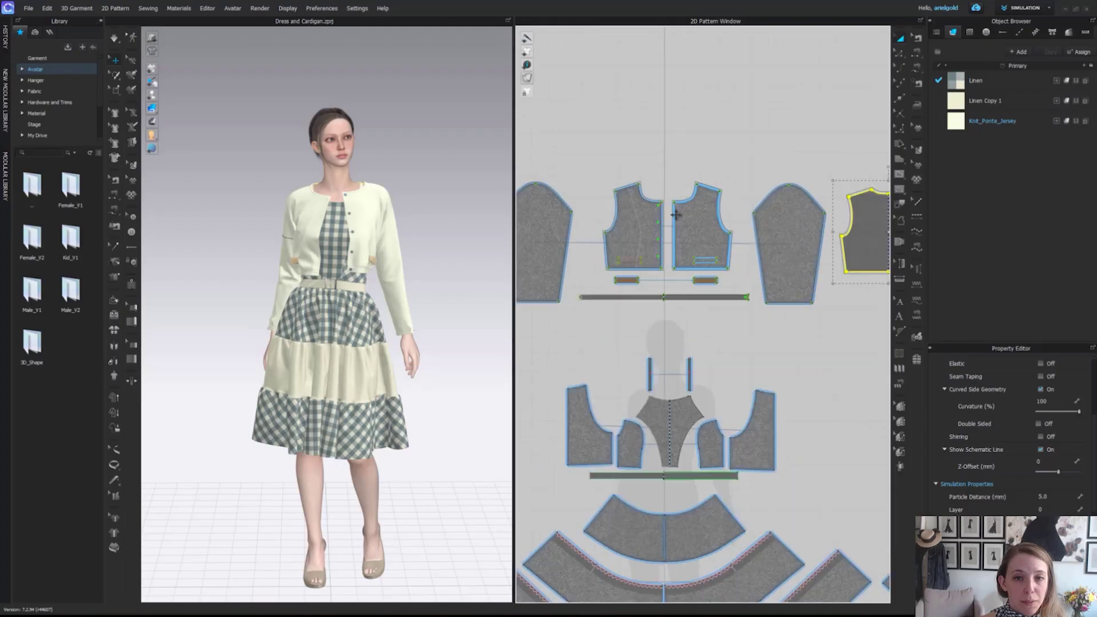
pyautogui.scroll(2, 678, 216)
pyautogui.scroll(2, 638, 200)
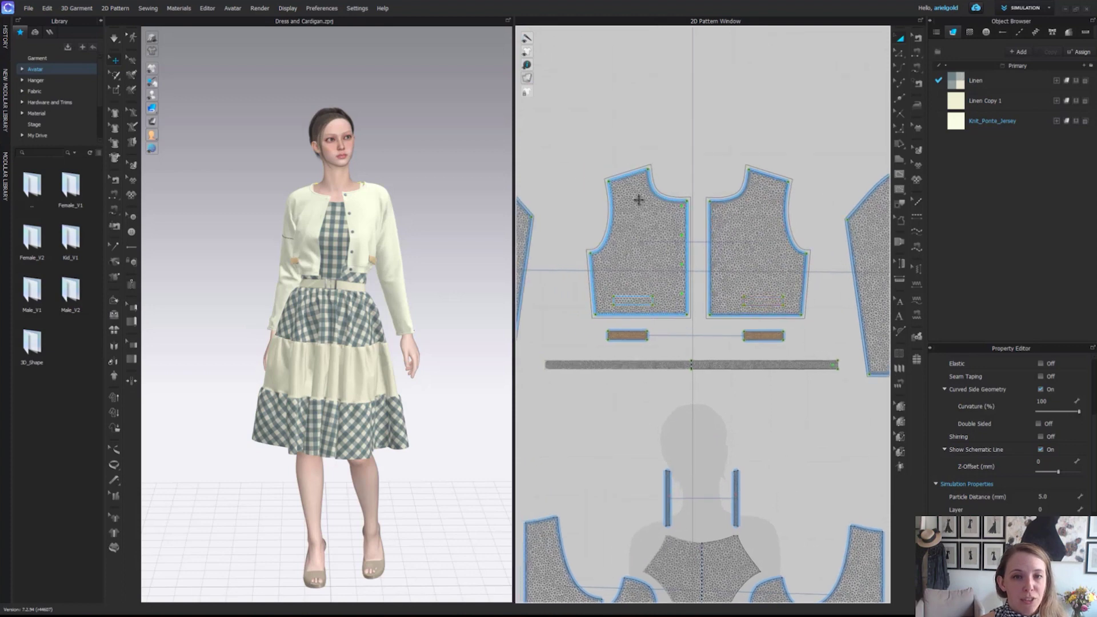
# Step: Set the 2D patterns to the Back Texture Surface
pyautogui.click(527, 78)
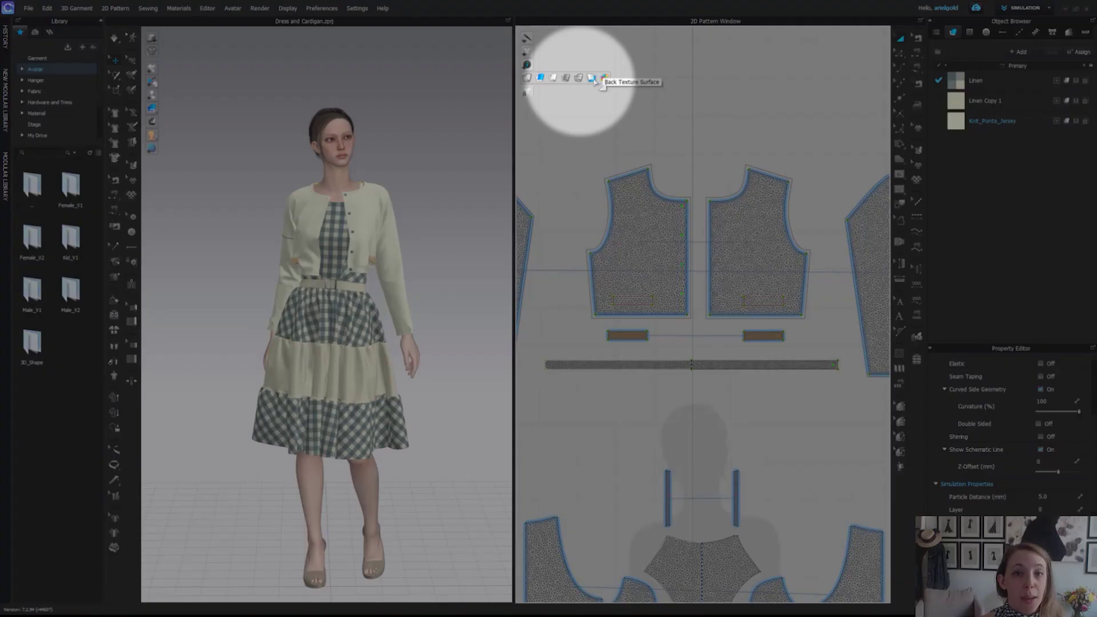
pyautogui.click(595, 80)
pyautogui.scroll(-2, 736, 181)
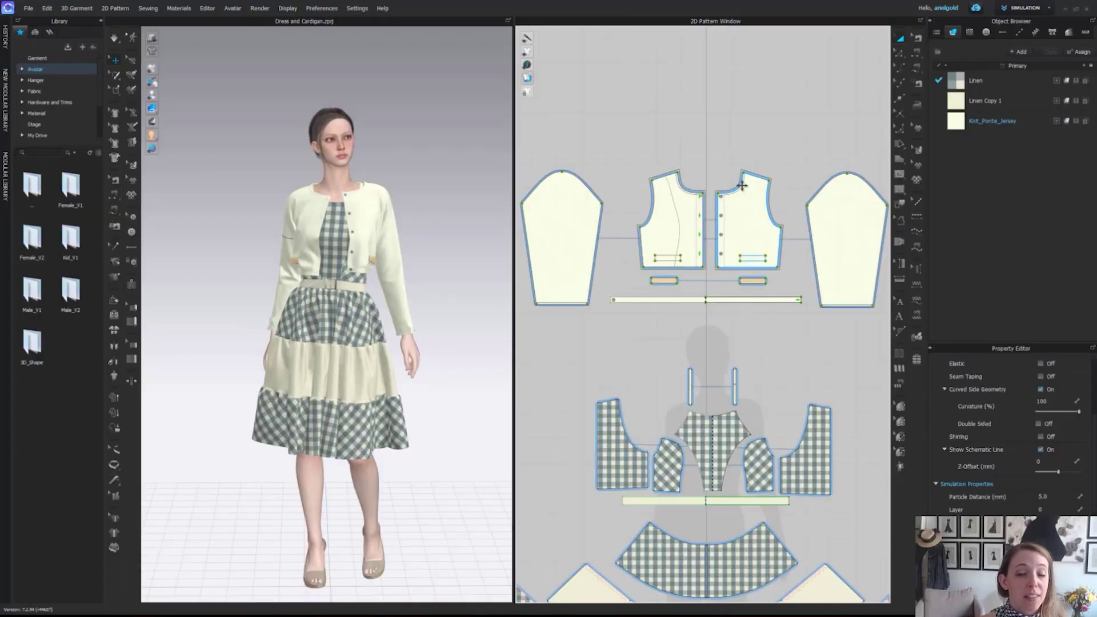
# Step: Examine the cardigan's back bodice and its neckline label with the 2D patterns in the Back Texture Surface
pyautogui.moveTo(692, 172); pyautogui.dragTo(532, 193, button='middle')
pyautogui.moveTo(759, 193); pyautogui.dragTo(676, 211, button='middle')
pyautogui.scroll(2, 735, 245)
pyautogui.scroll(-1, 738, 245)
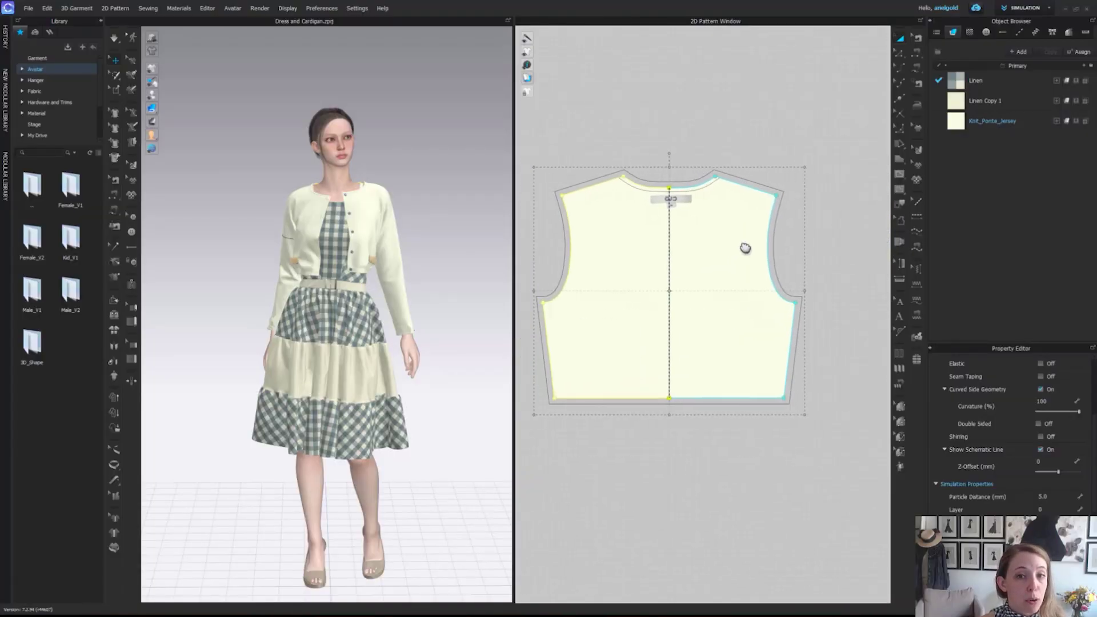
pyautogui.scroll(1, 746, 246)
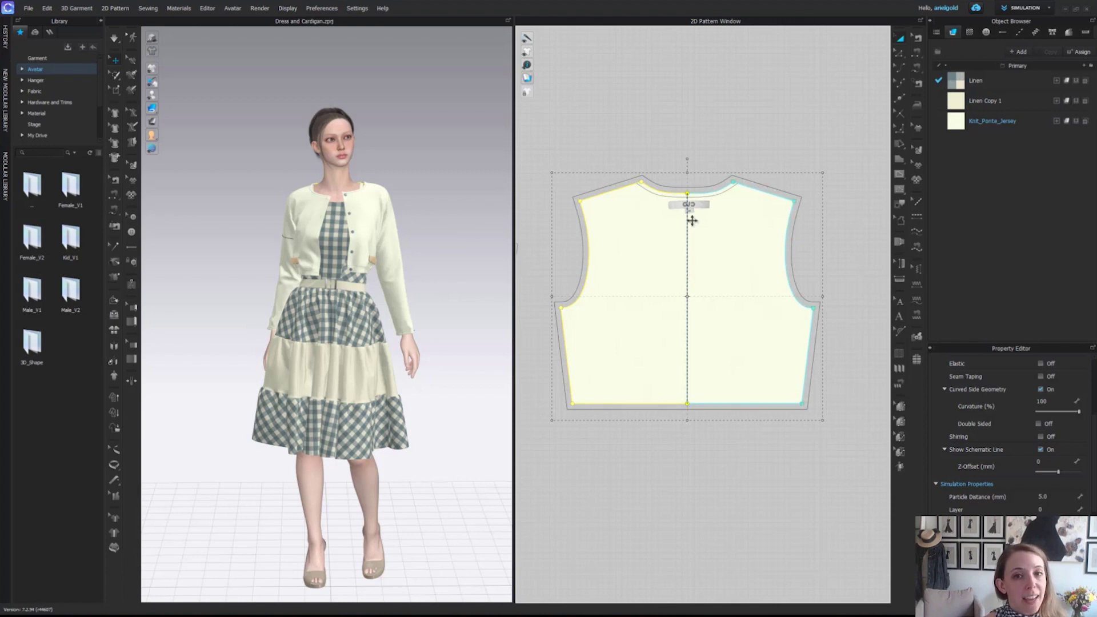
pyautogui.scroll(-4, 691, 220)
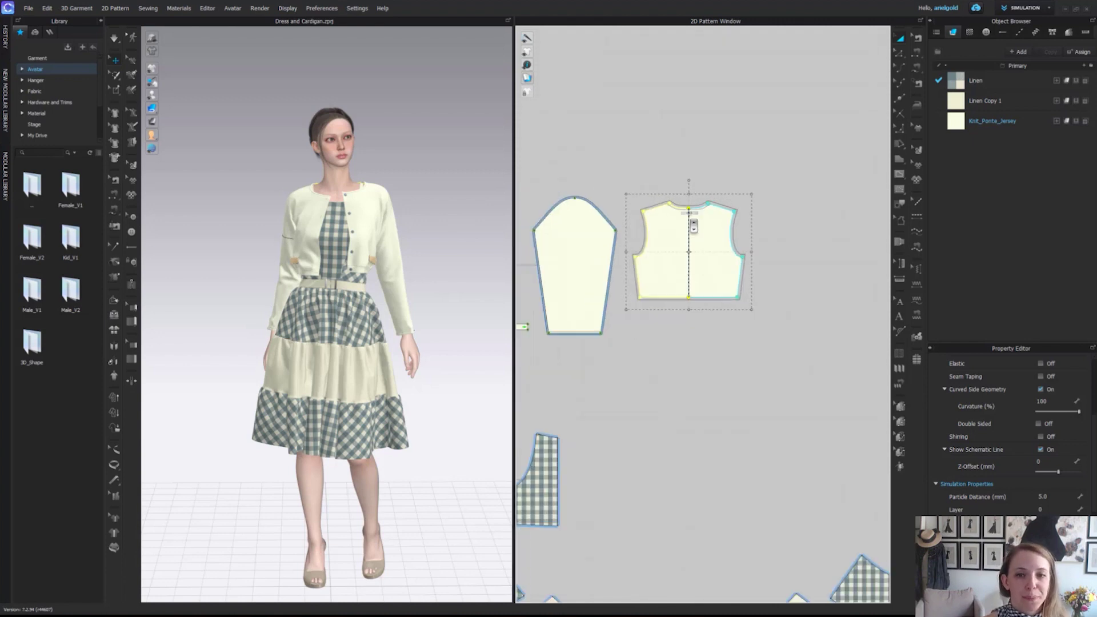
pyautogui.moveTo(768, 259); pyautogui.dragTo(791, 265, button='middle')
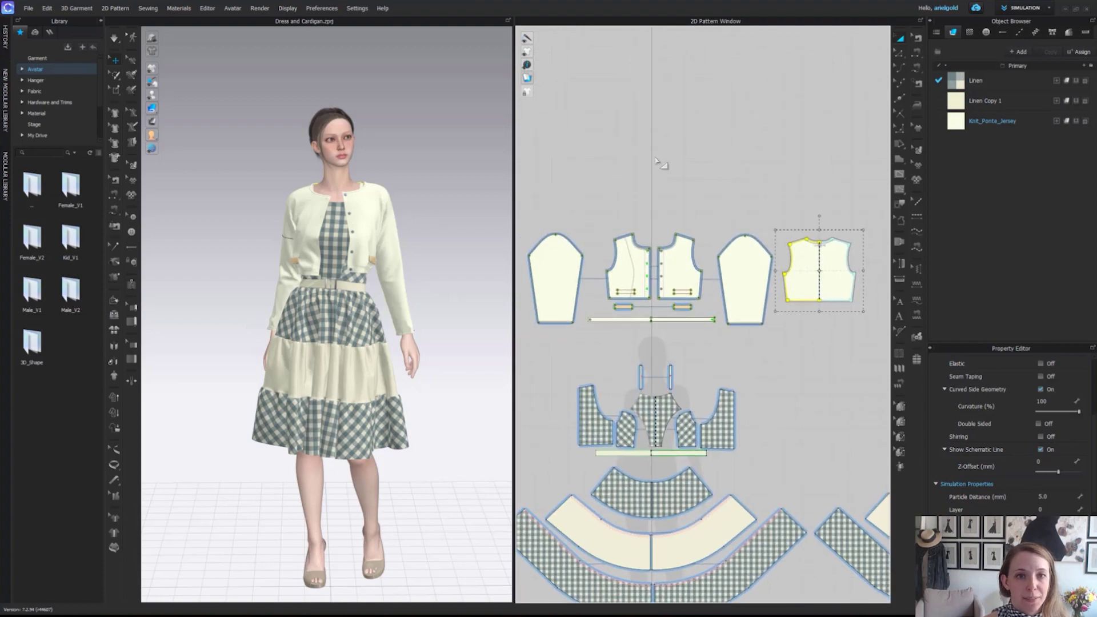
# Step: Display the 2D patterns in the Random Color Surface and switch them back to the Front Texture Surface
pyautogui.moveTo(528, 78)
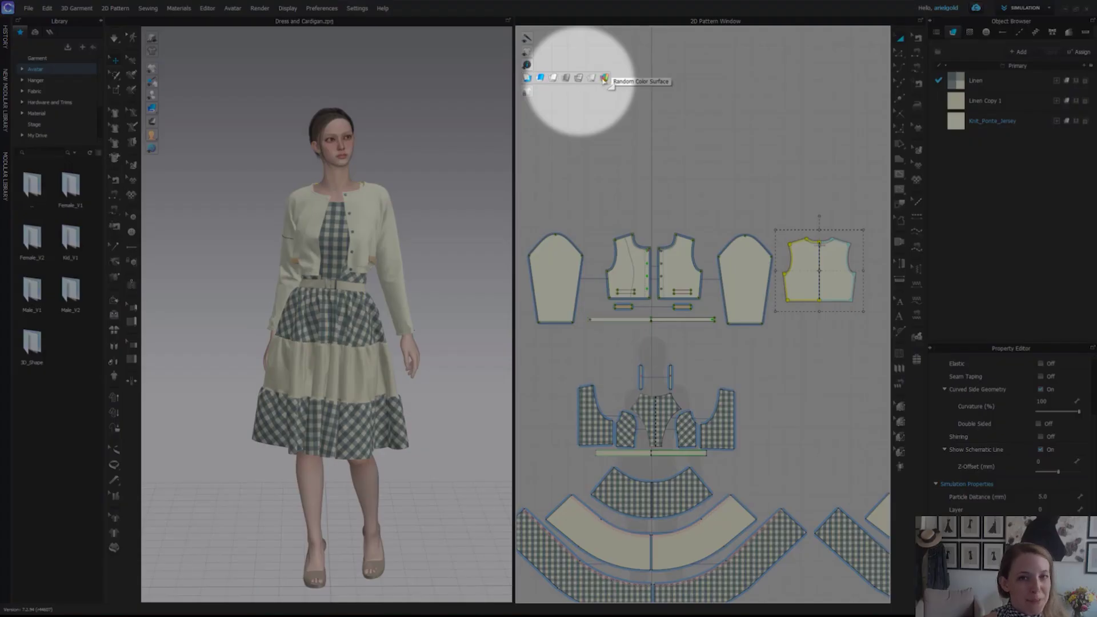
pyautogui.click(604, 78)
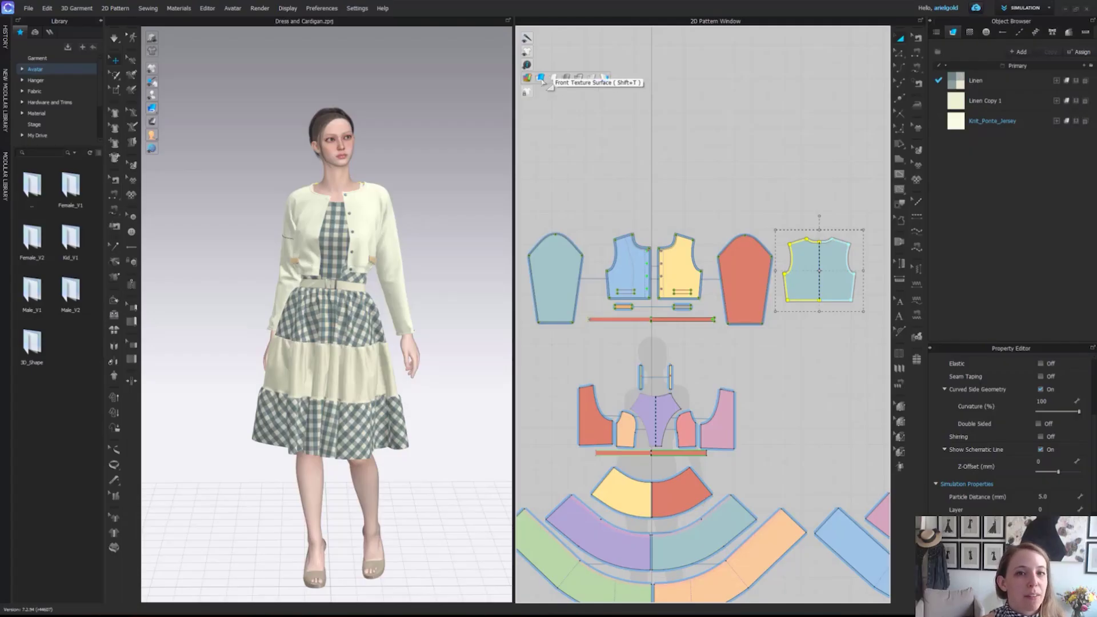
pyautogui.click(540, 78)
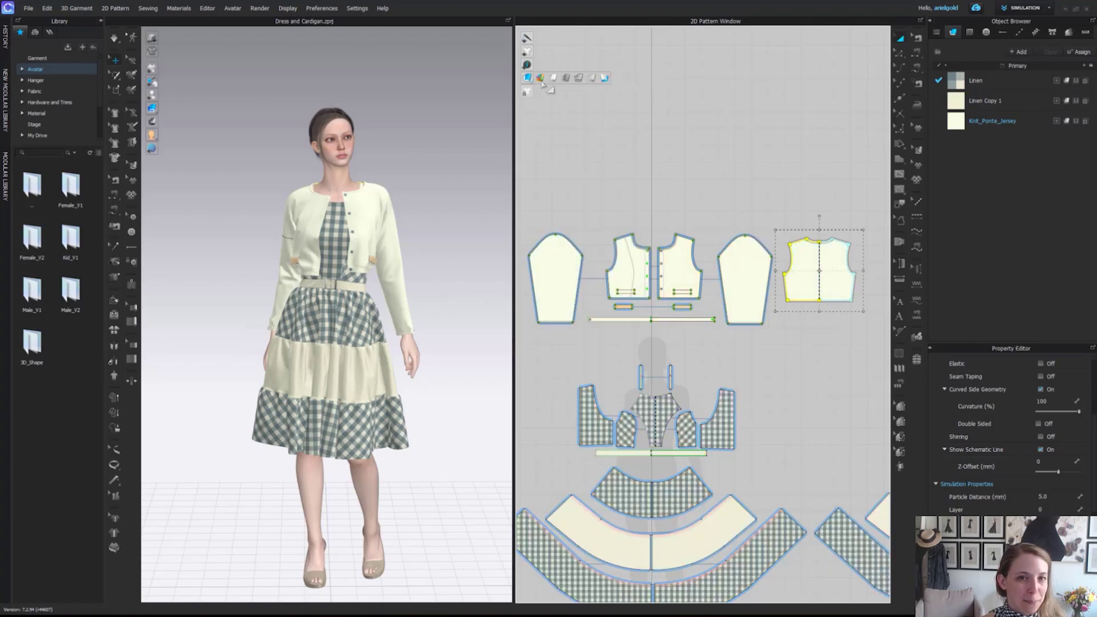
pyautogui.moveTo(527, 93)
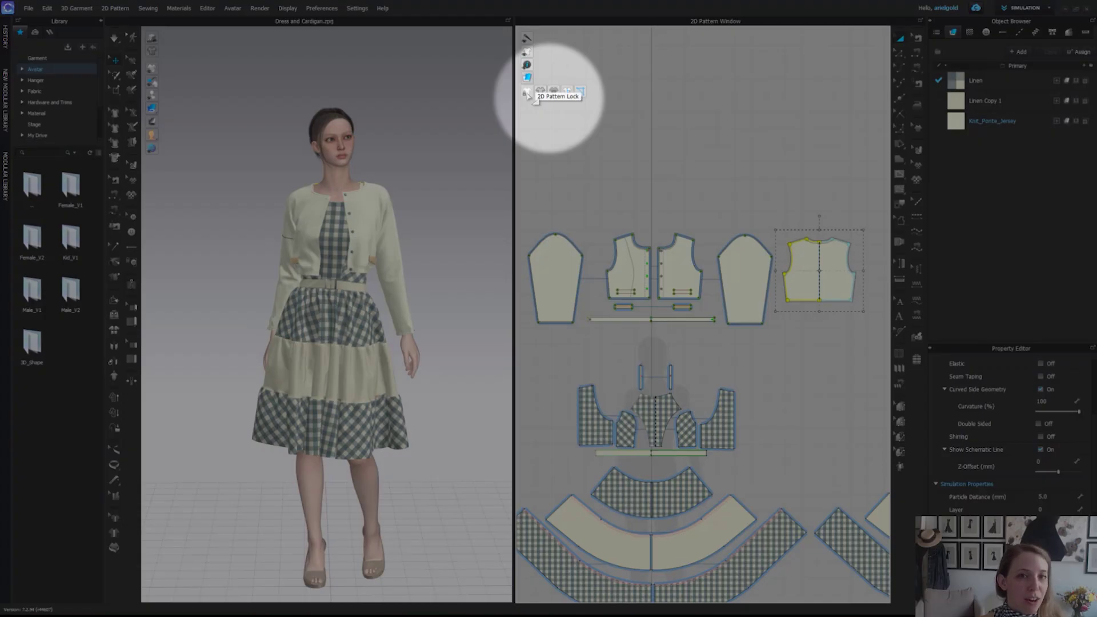